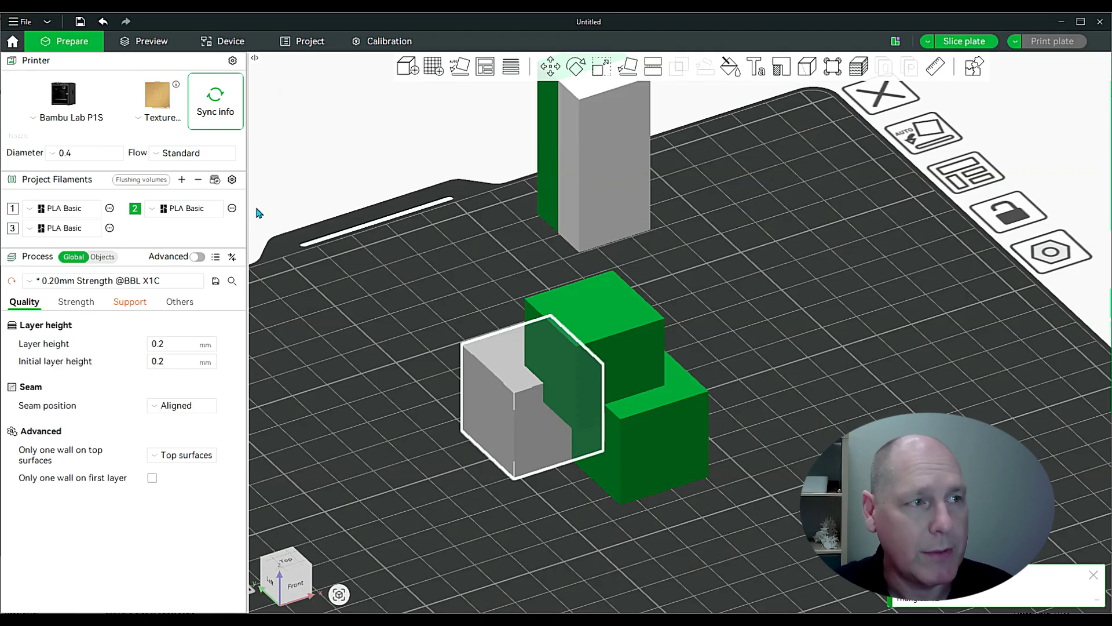
click(72, 108)
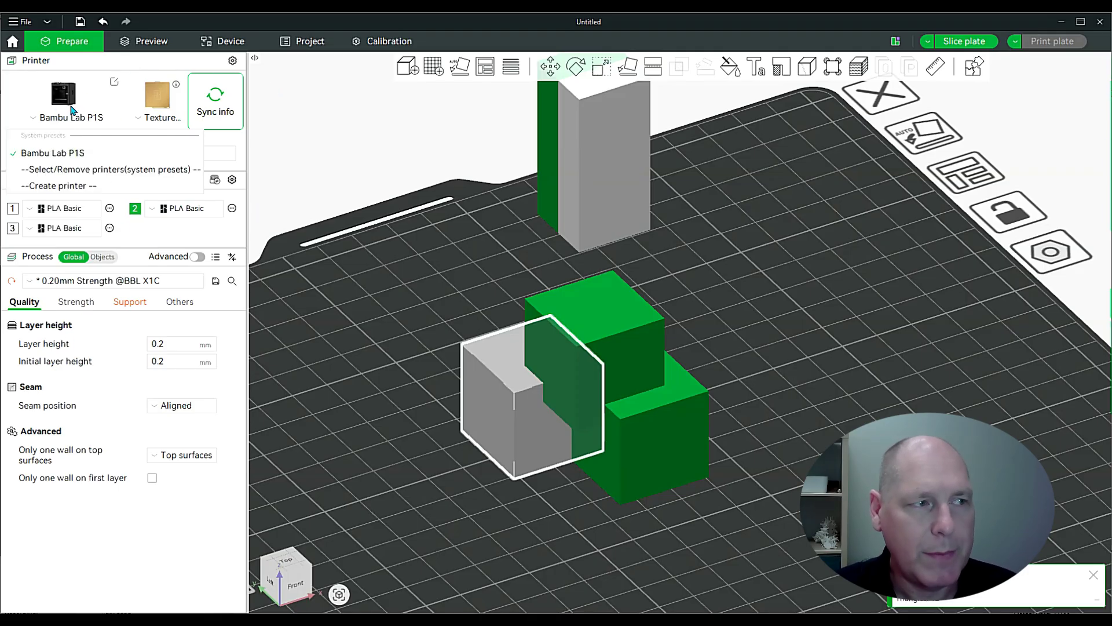
click(77, 103)
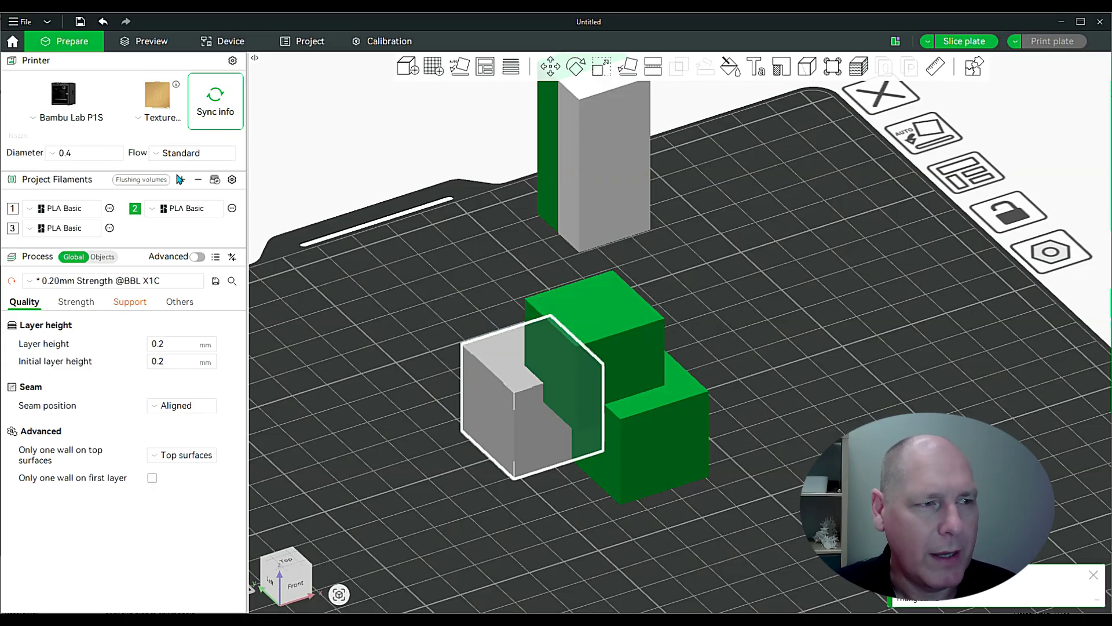
Open the flushing volumes table, examine the purge amounts between the three filaments, and close it without changes.
click(149, 181)
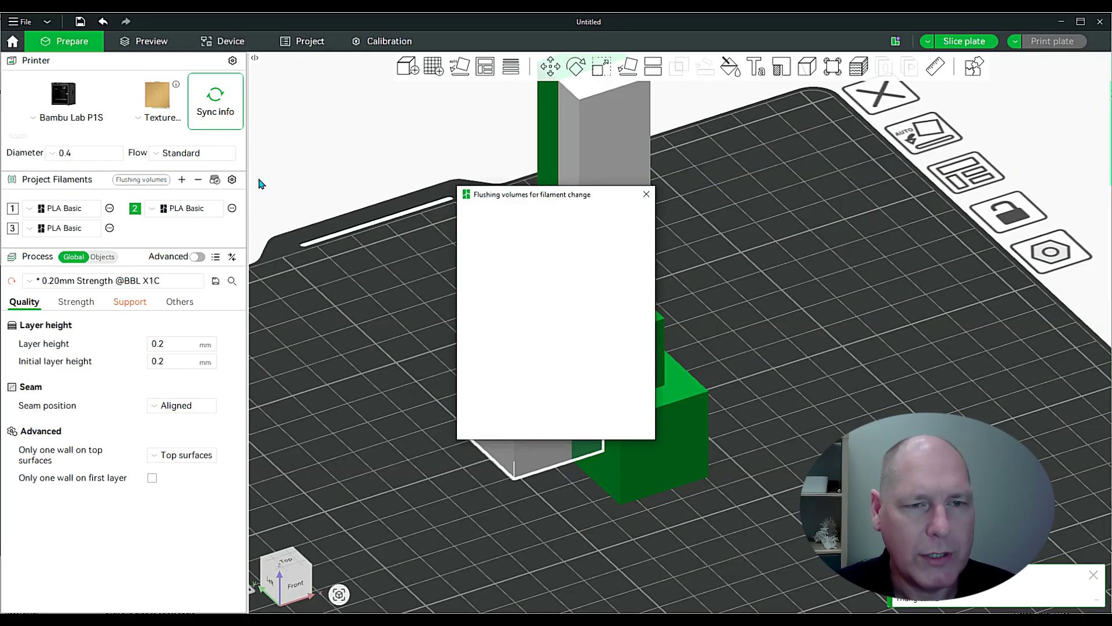
drag(545, 199, 833, 152)
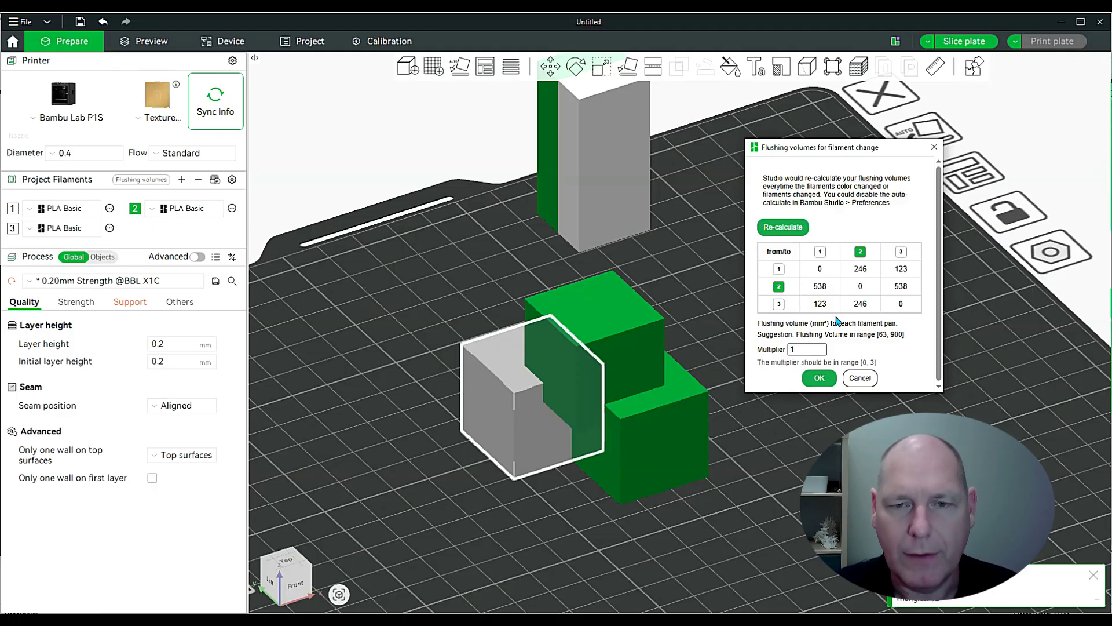
click(894, 287)
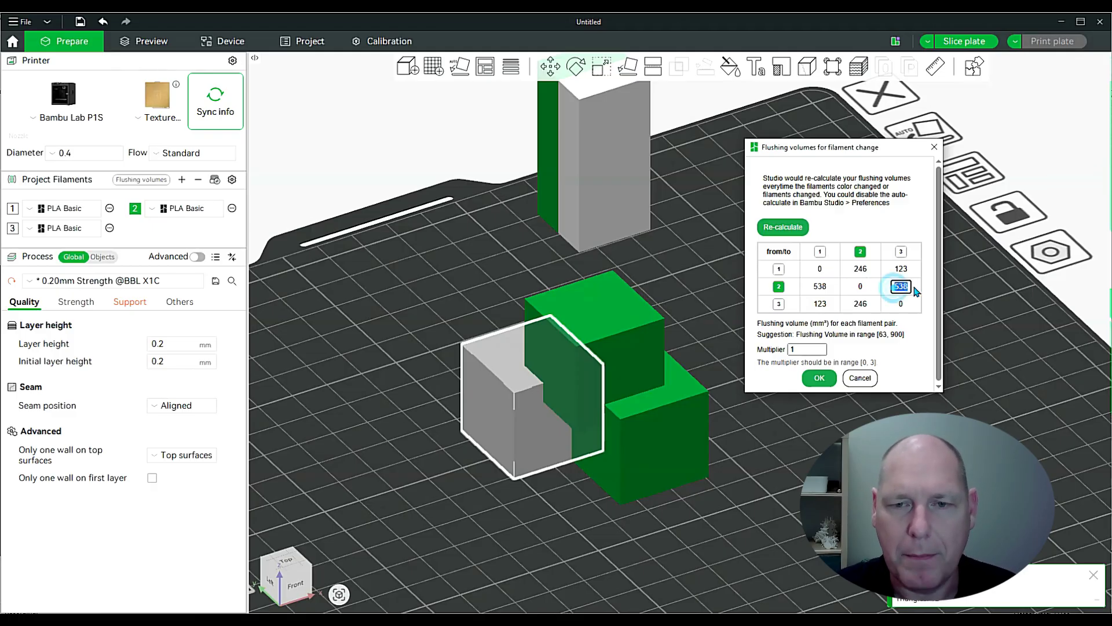
drag(817, 287, 823, 301)
click(845, 295)
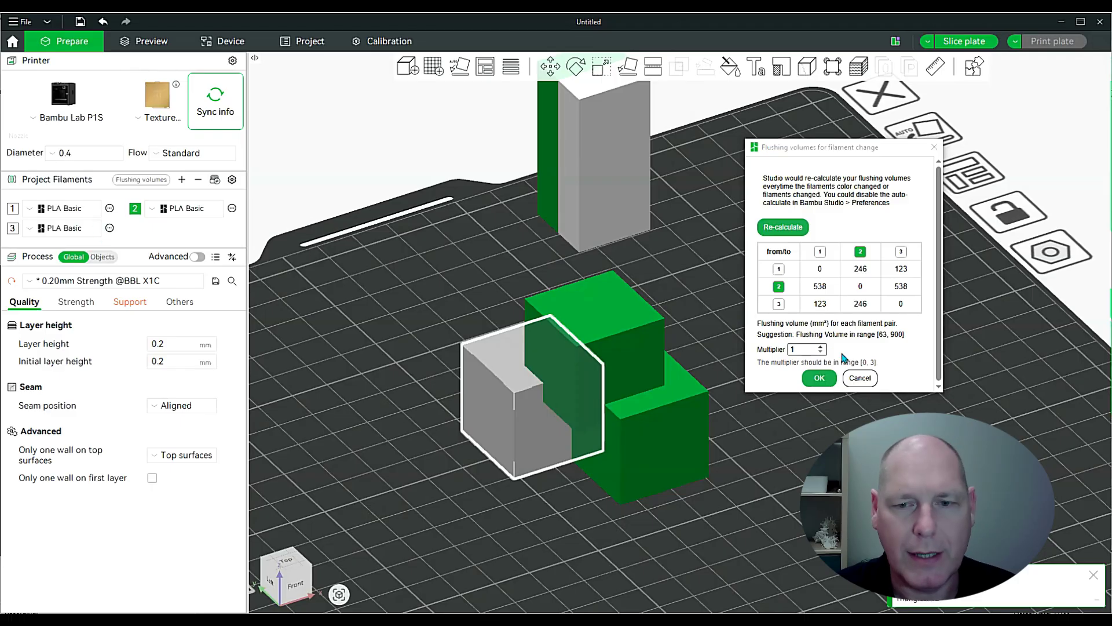
click(861, 377)
Delete filament 3 from the project filaments.
click(109, 228)
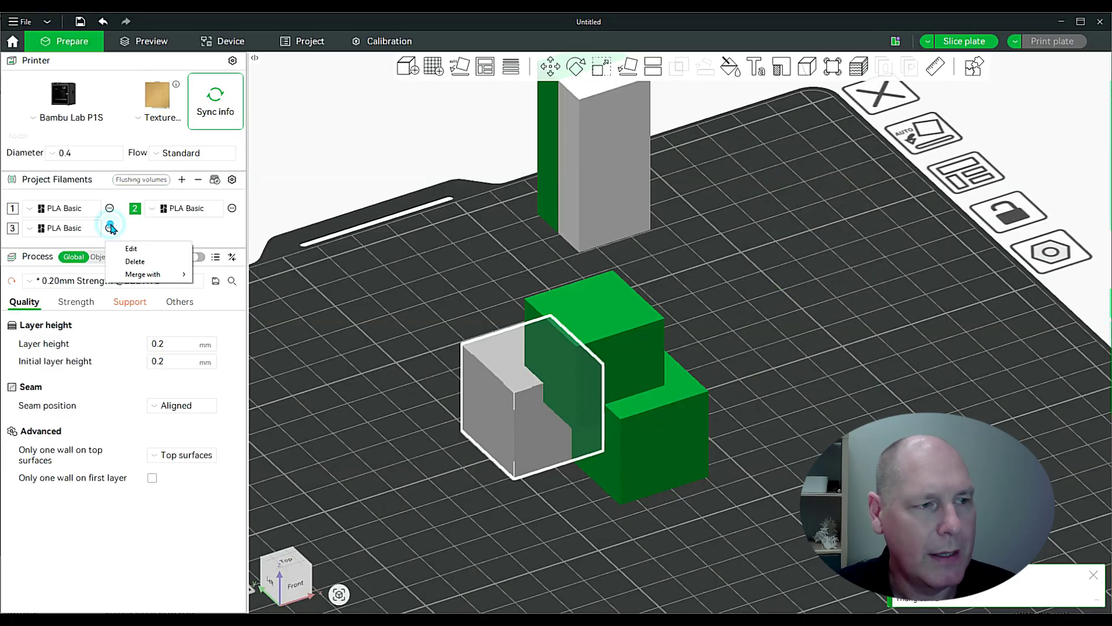
click(138, 257)
Set the flushing volume multiplier for filament changes to 0.5 and accept it.
click(142, 179)
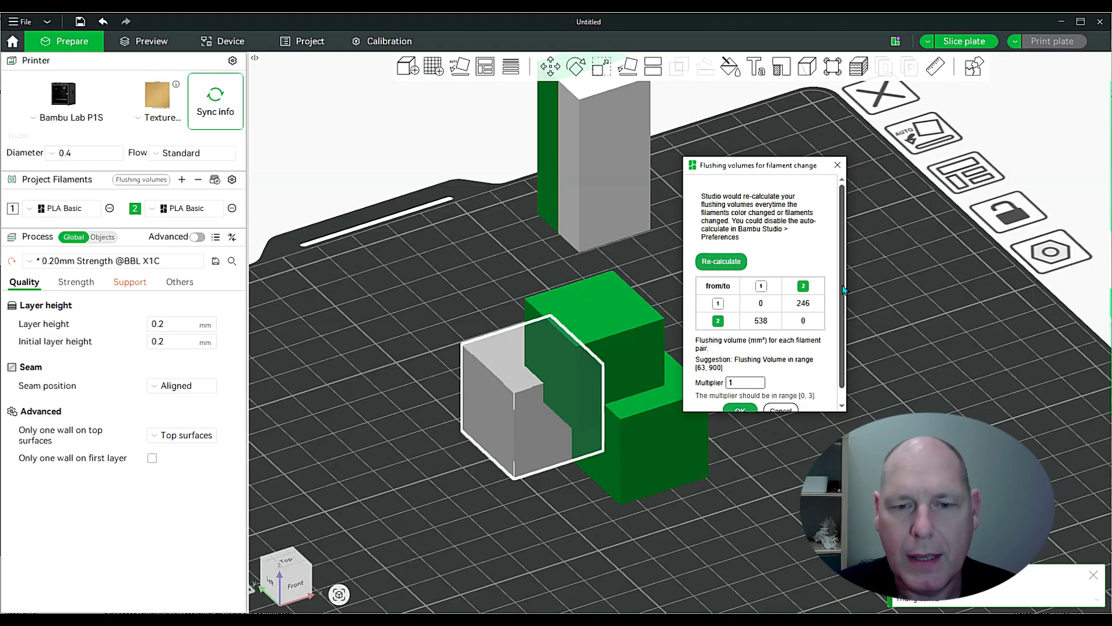
scroll(845, 307, down, 2)
double_click(739, 367)
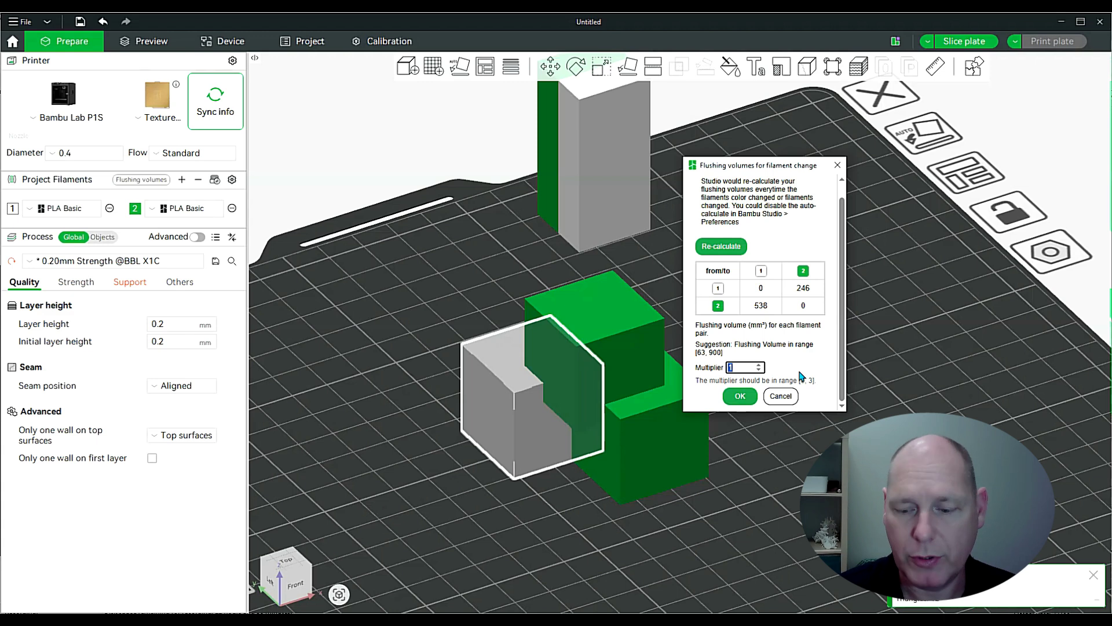
text(0.8)
key(BackSpace)
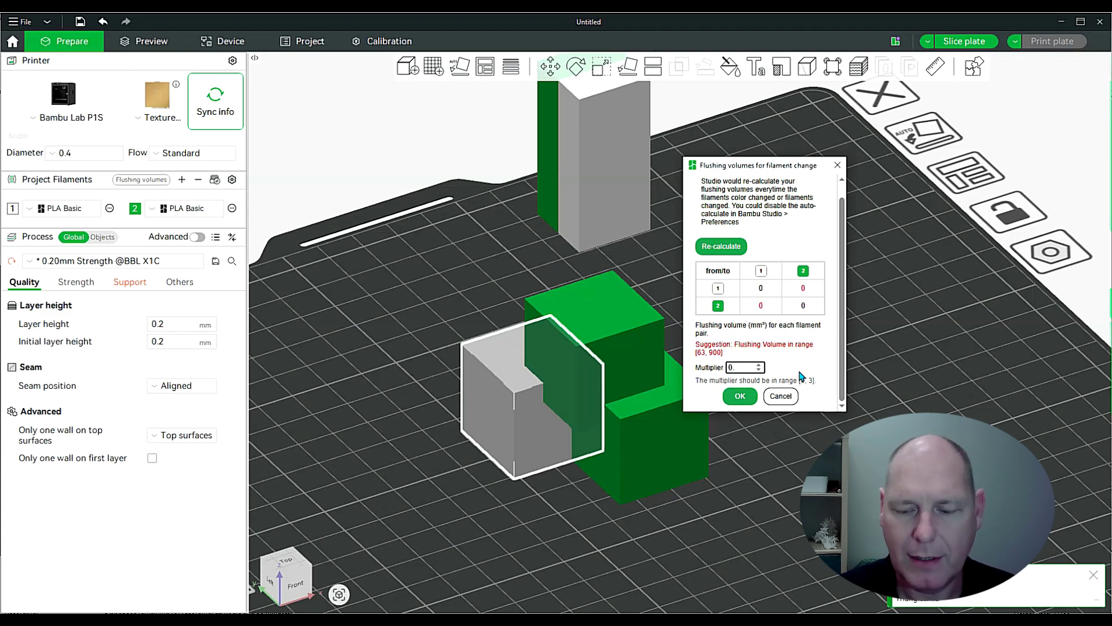
text(5)
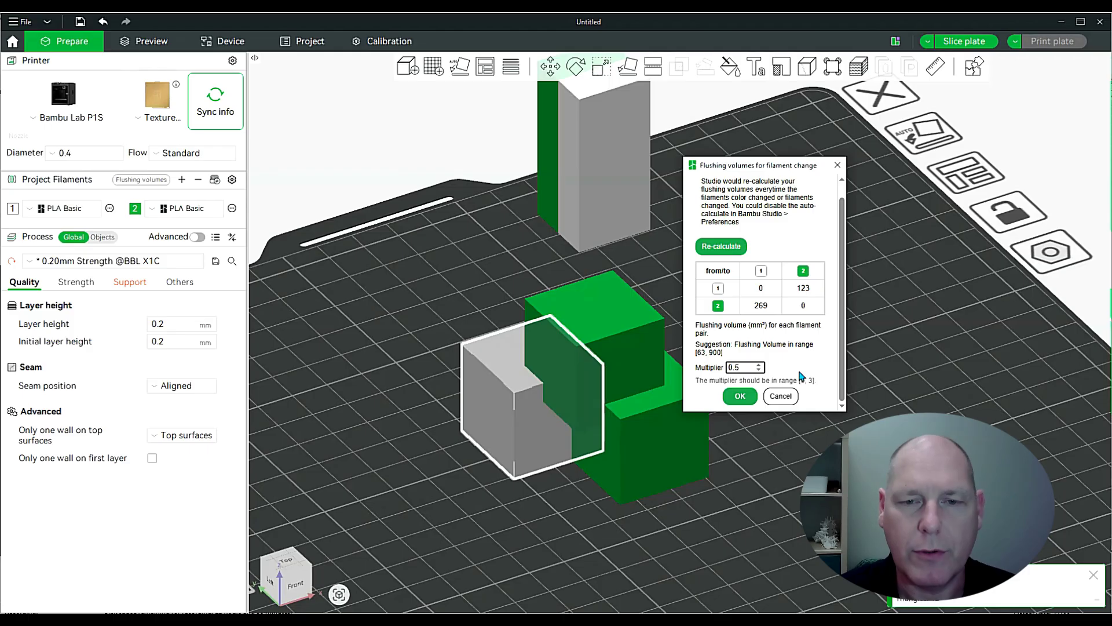
click(740, 396)
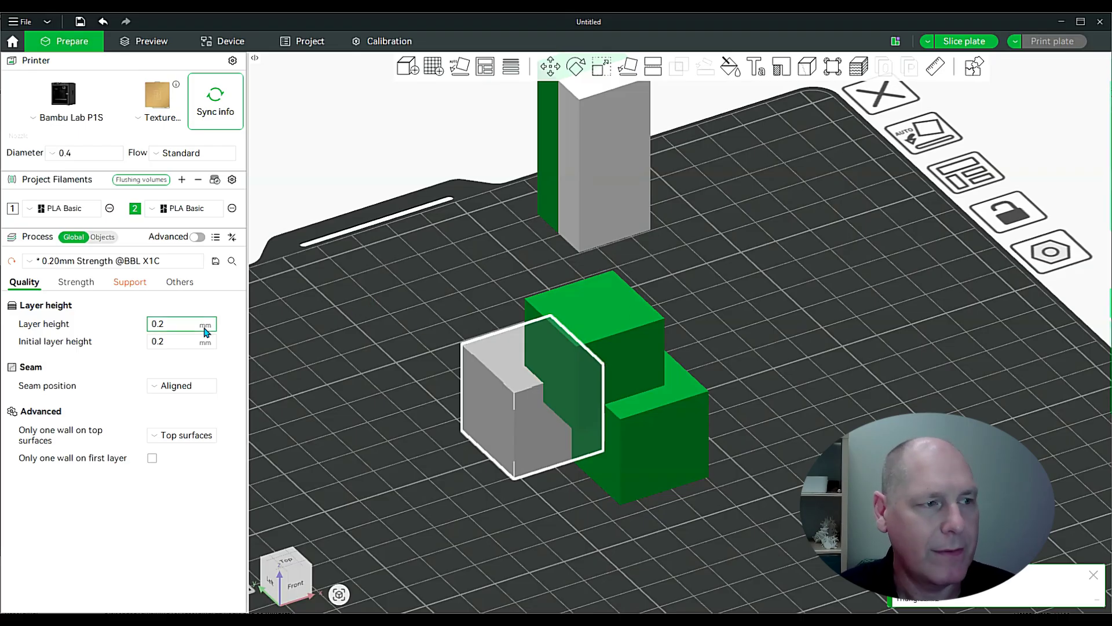
Set the flushing volume multiplier for filament changes to 0.8 and accept it.
click(126, 180)
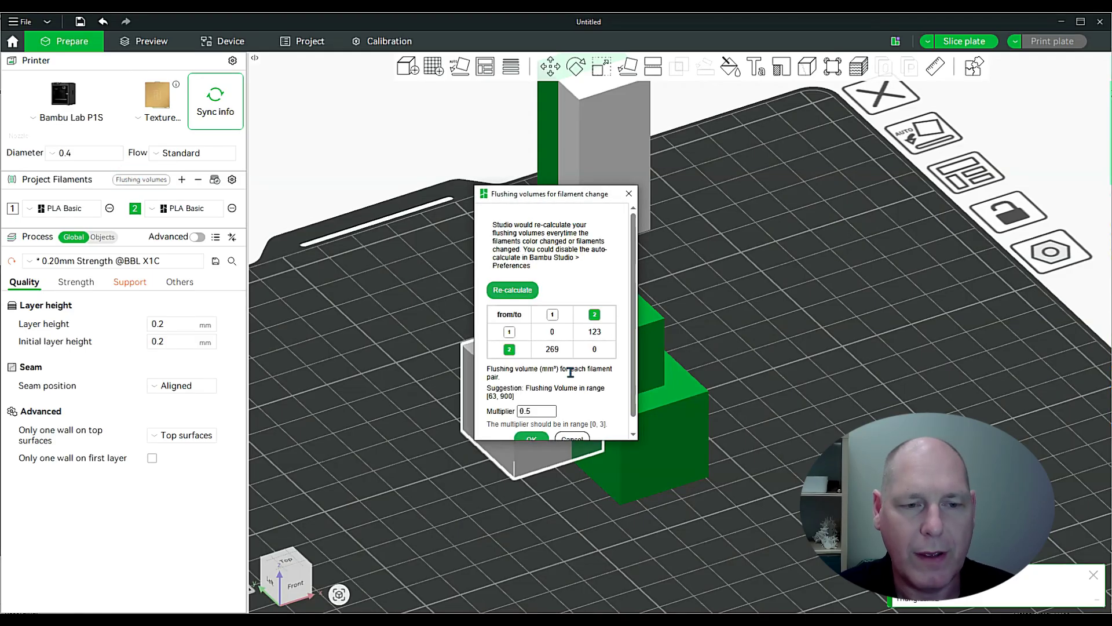
scroll(571, 374, down, 1)
click(545, 398)
key(BackSpace)
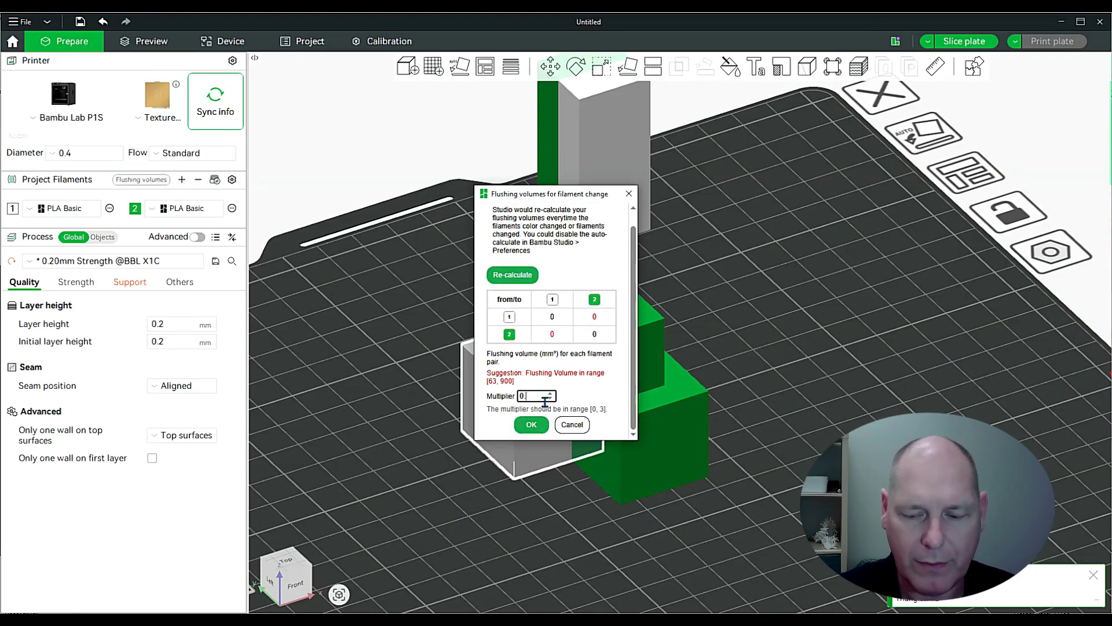
text(8)
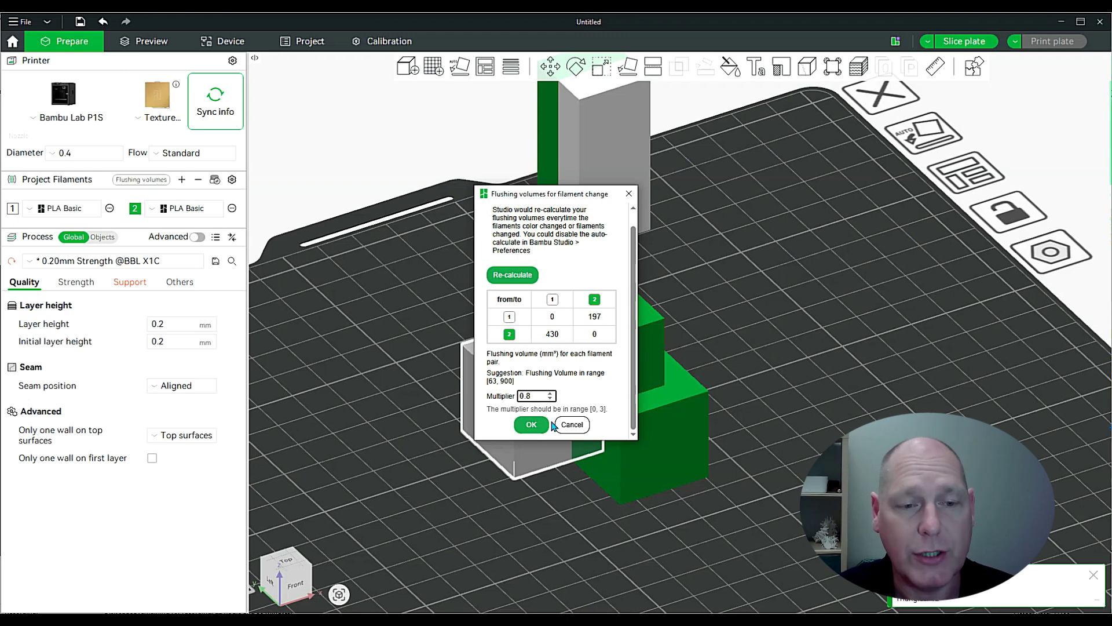
click(530, 424)
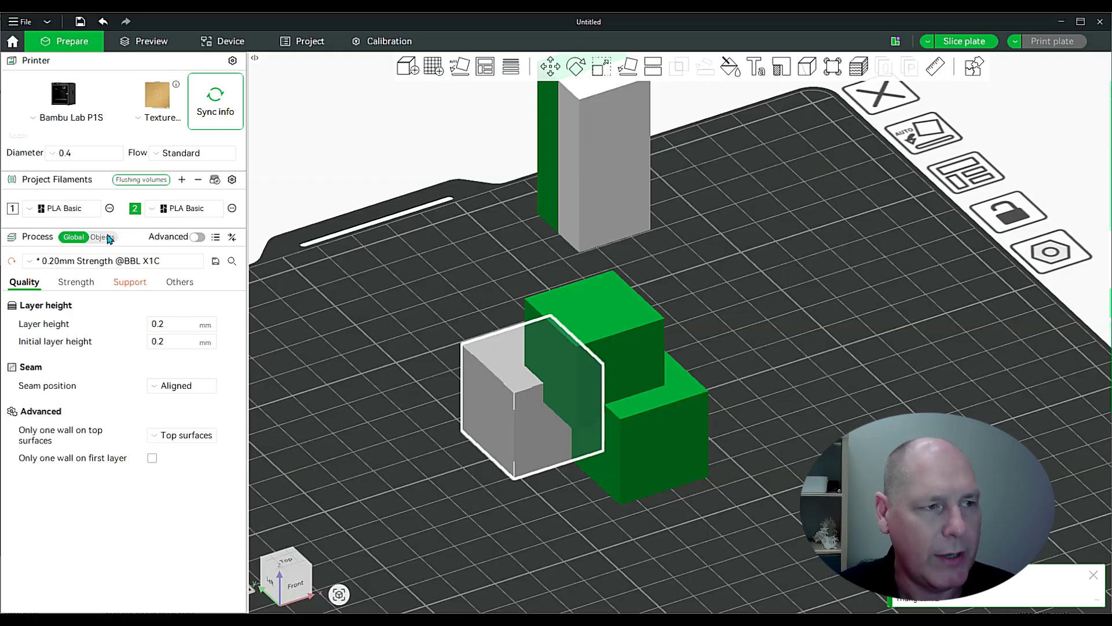
click(109, 211)
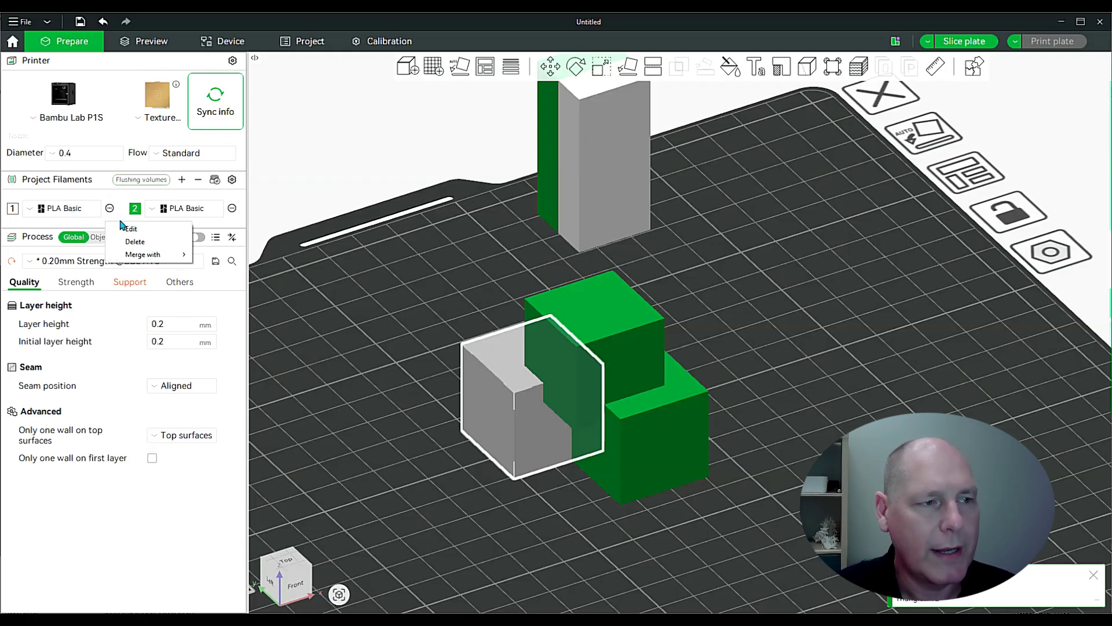
click(314, 216)
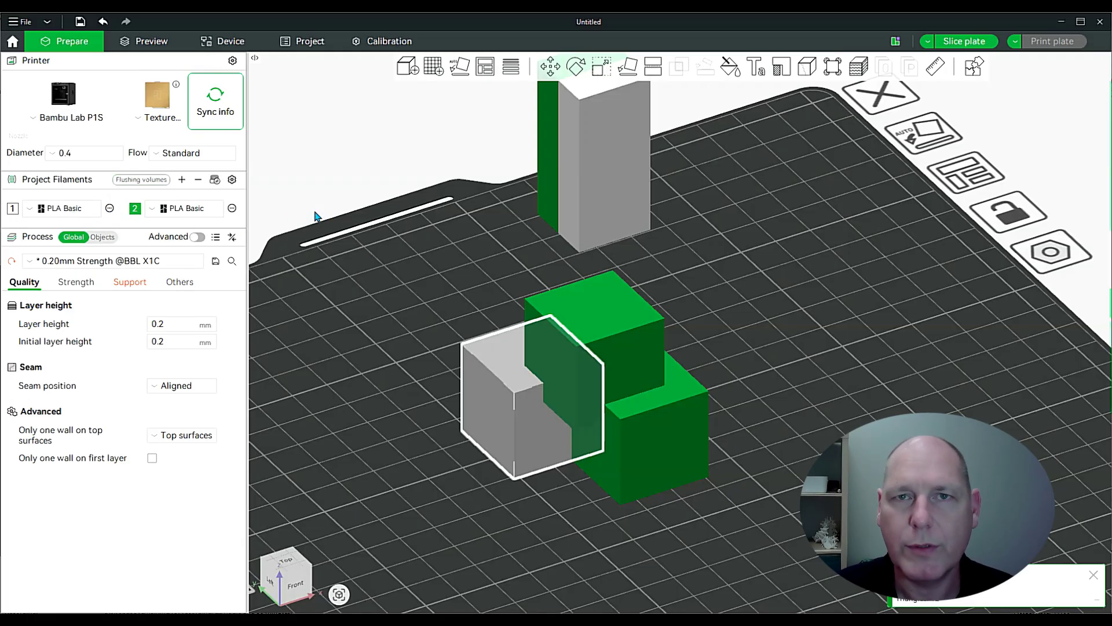
click(148, 264)
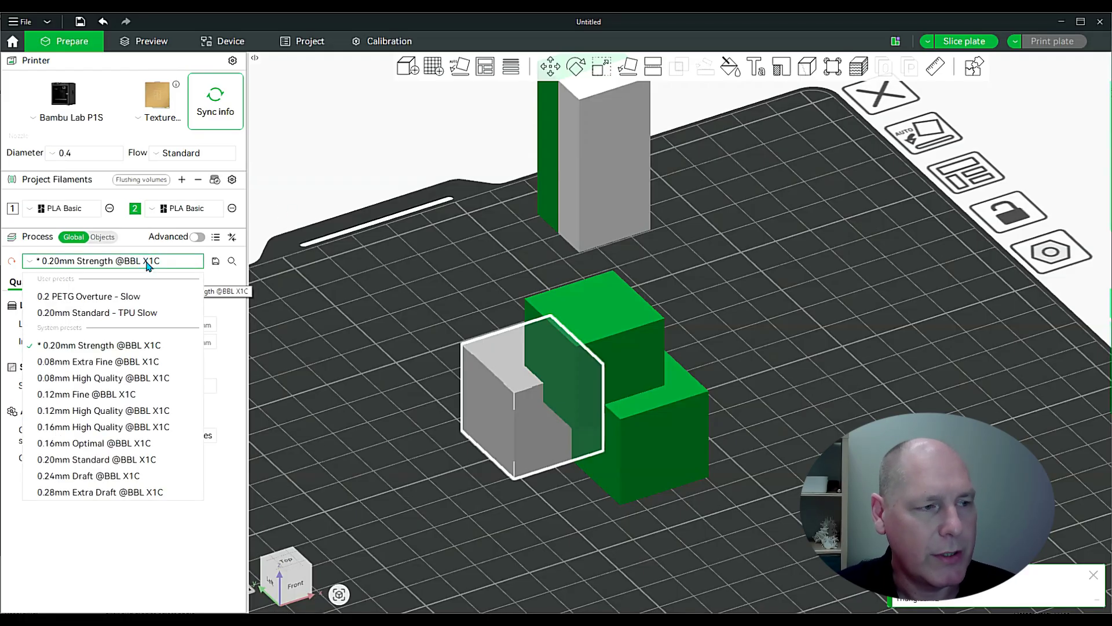
click(137, 346)
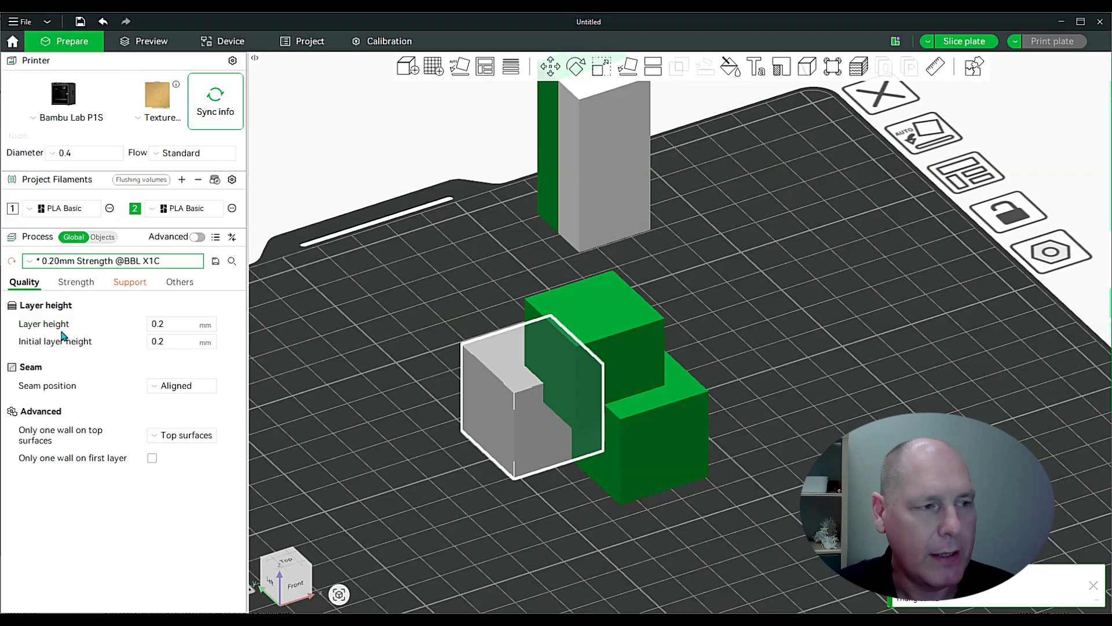
key(Tab)
double_click(167, 342)
click(167, 325)
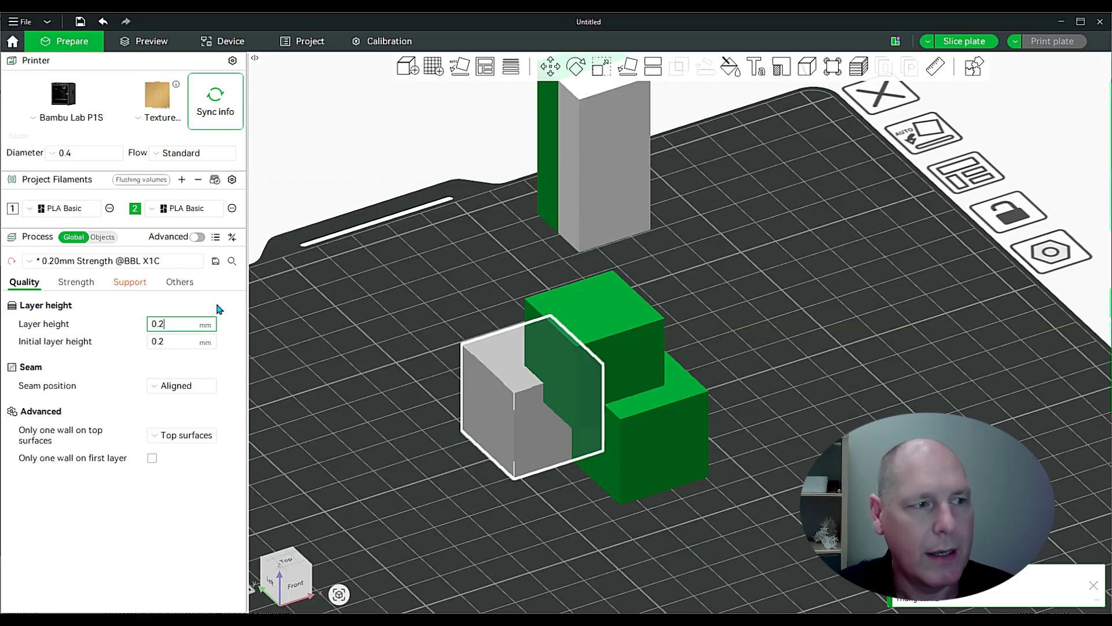
click(124, 261)
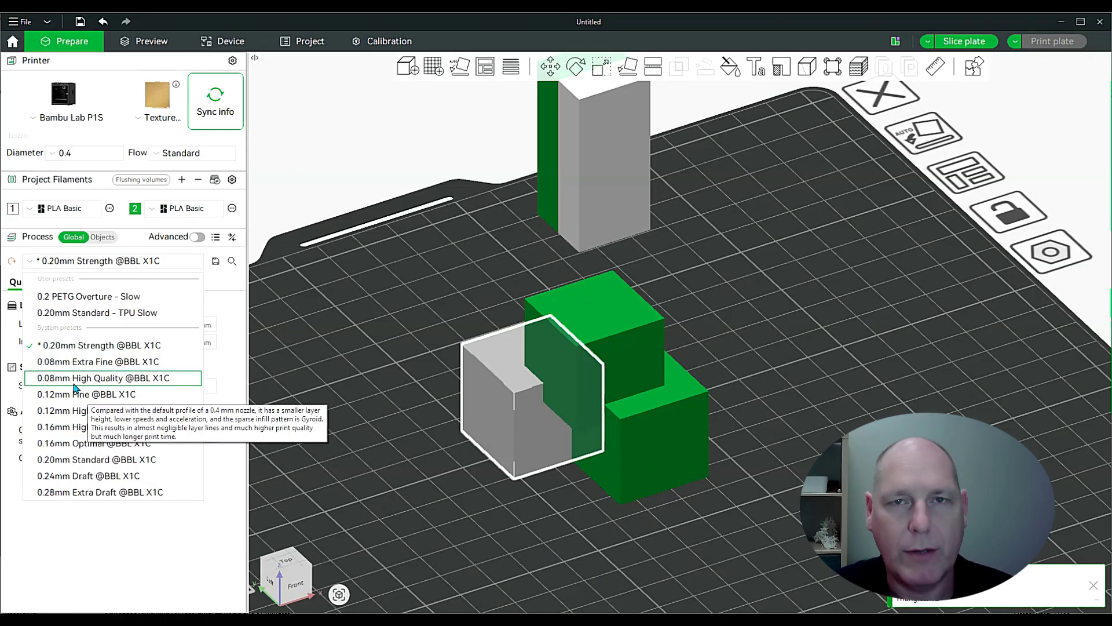
click(64, 459)
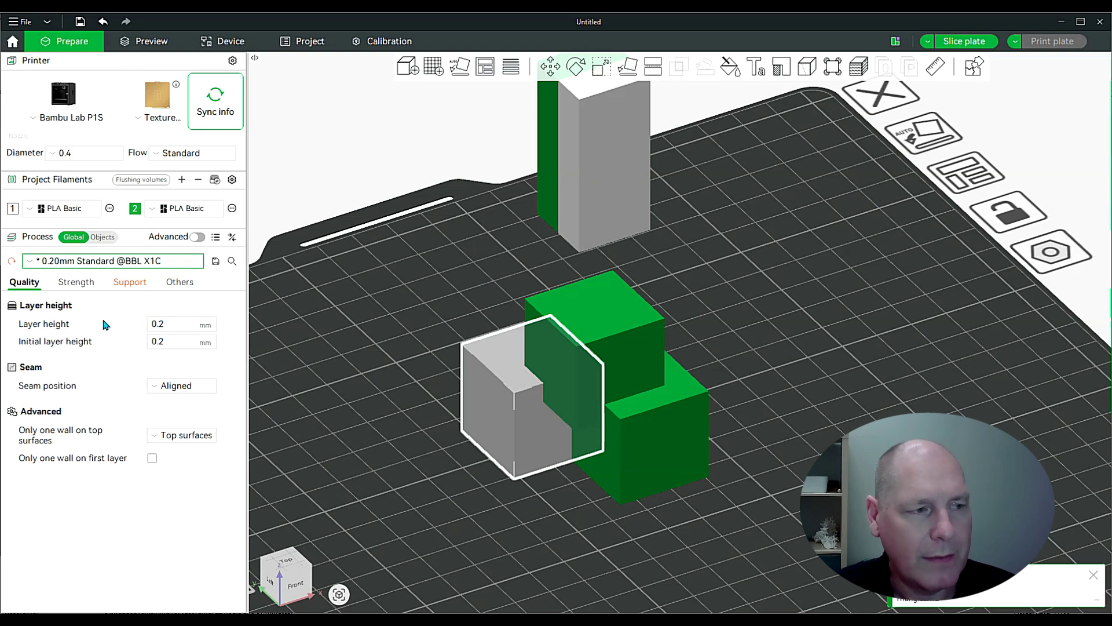
click(179, 322)
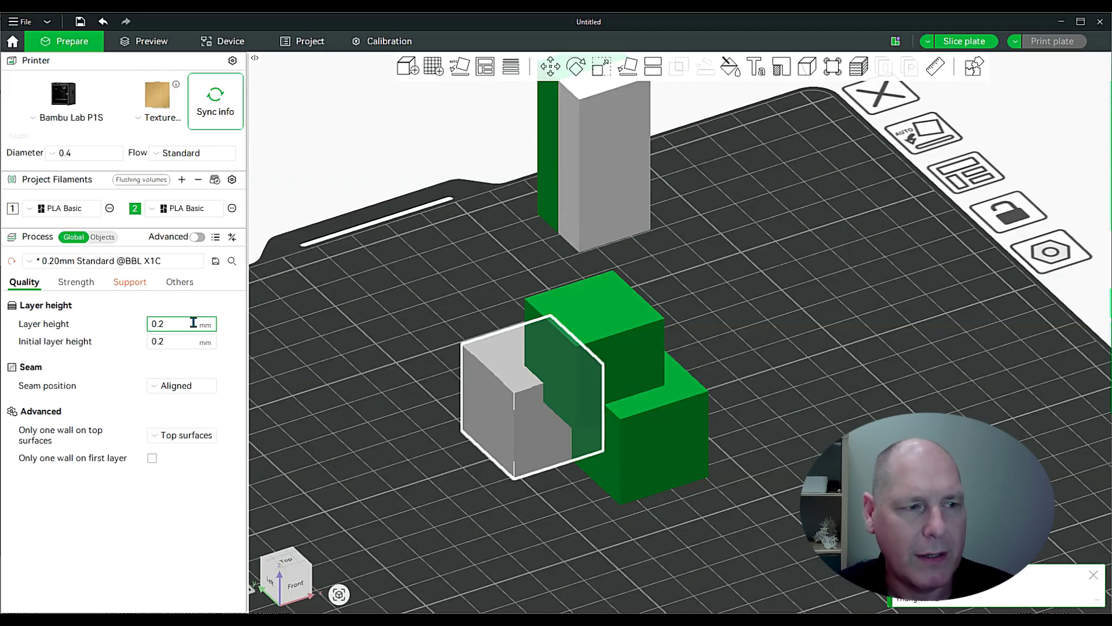
click(158, 343)
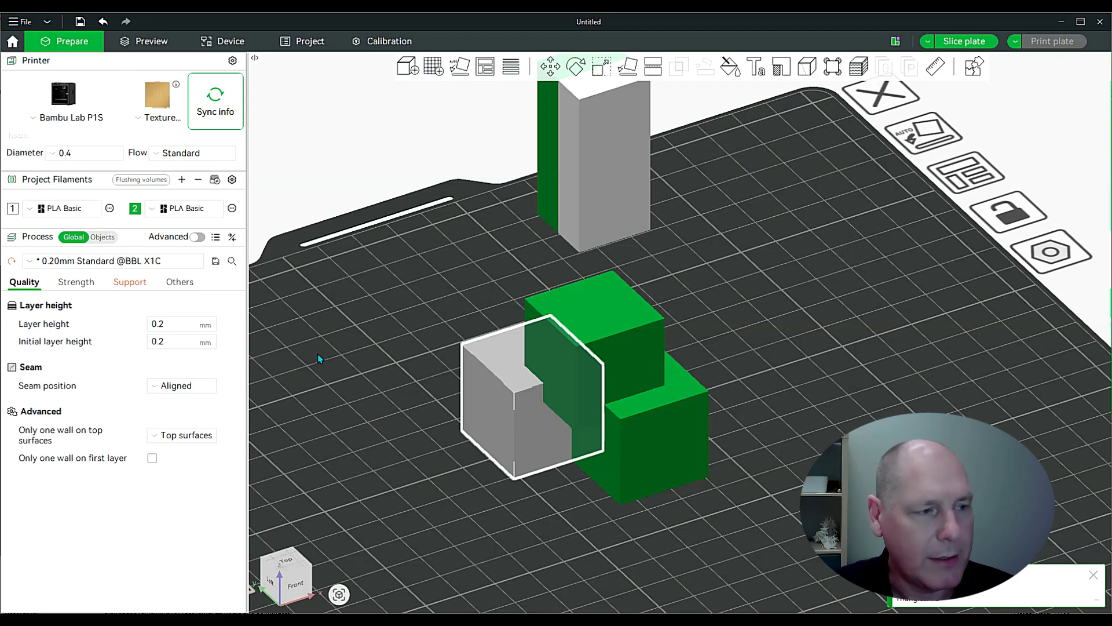
Slice the plate and inspect the seam line on the cubes from several angles.
click(964, 41)
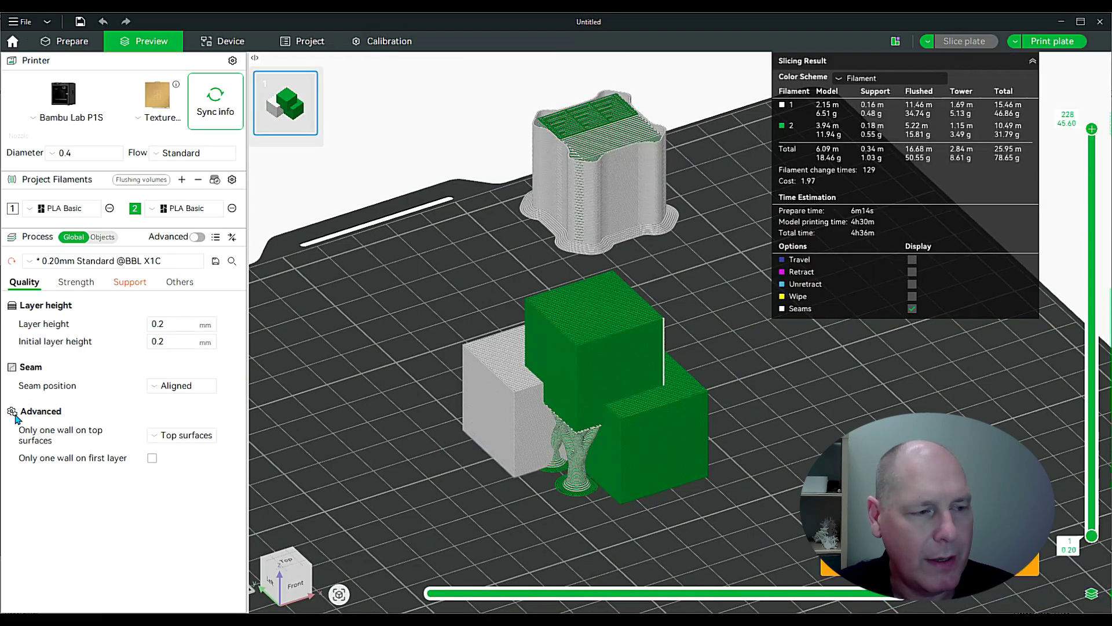
drag(746, 424, 666, 412)
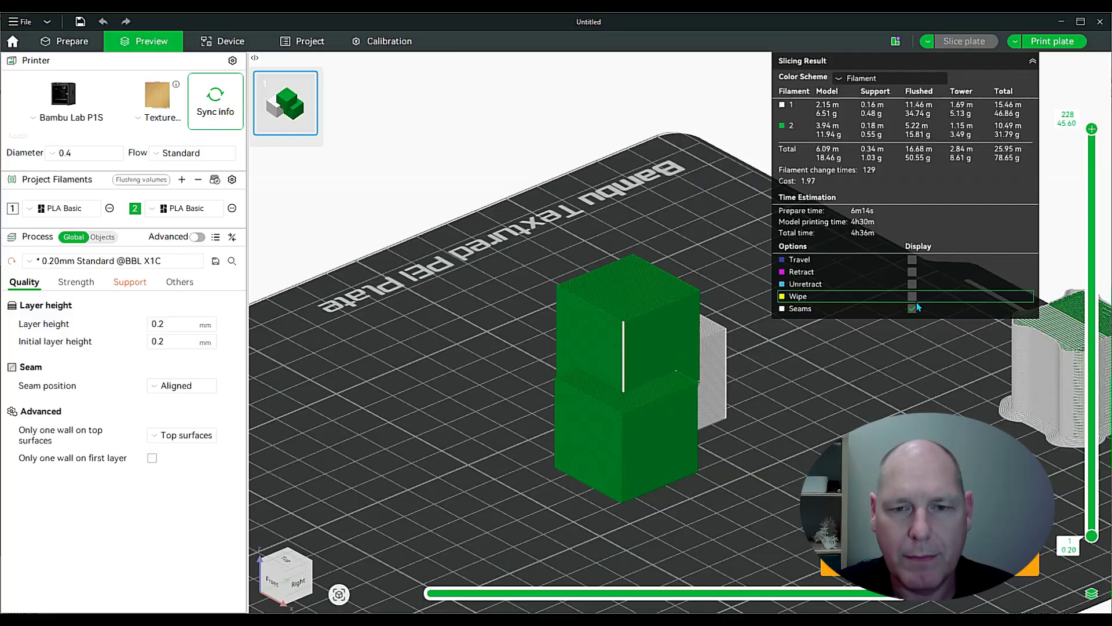
scroll(610, 384, up, 5)
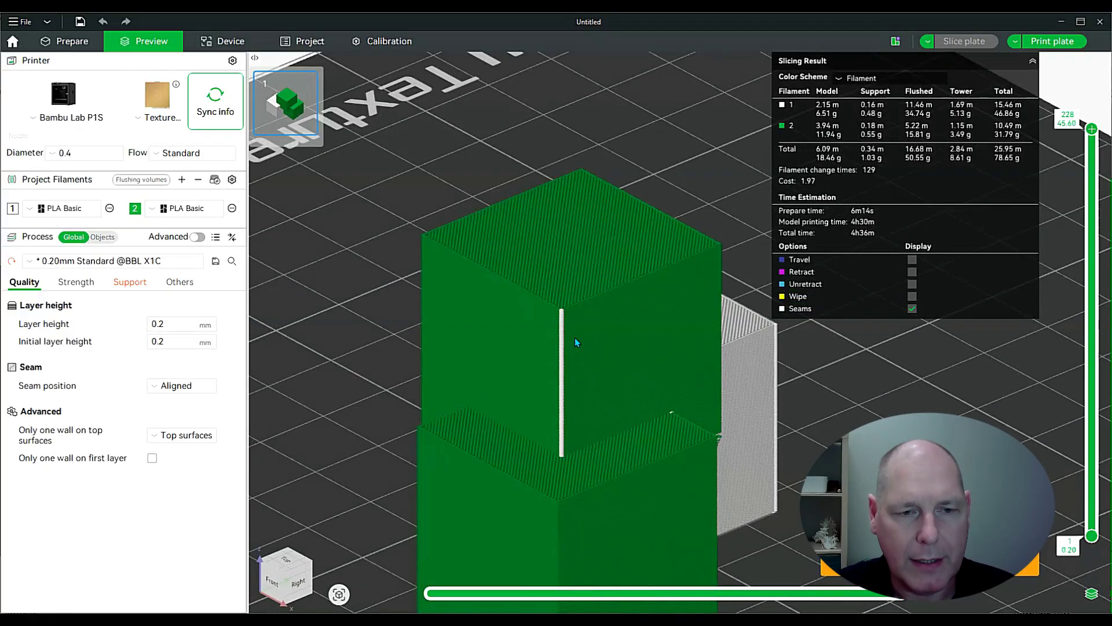
right_drag(770, 407, 745, 412)
drag(745, 409, 700, 383)
drag(737, 430, 643, 394)
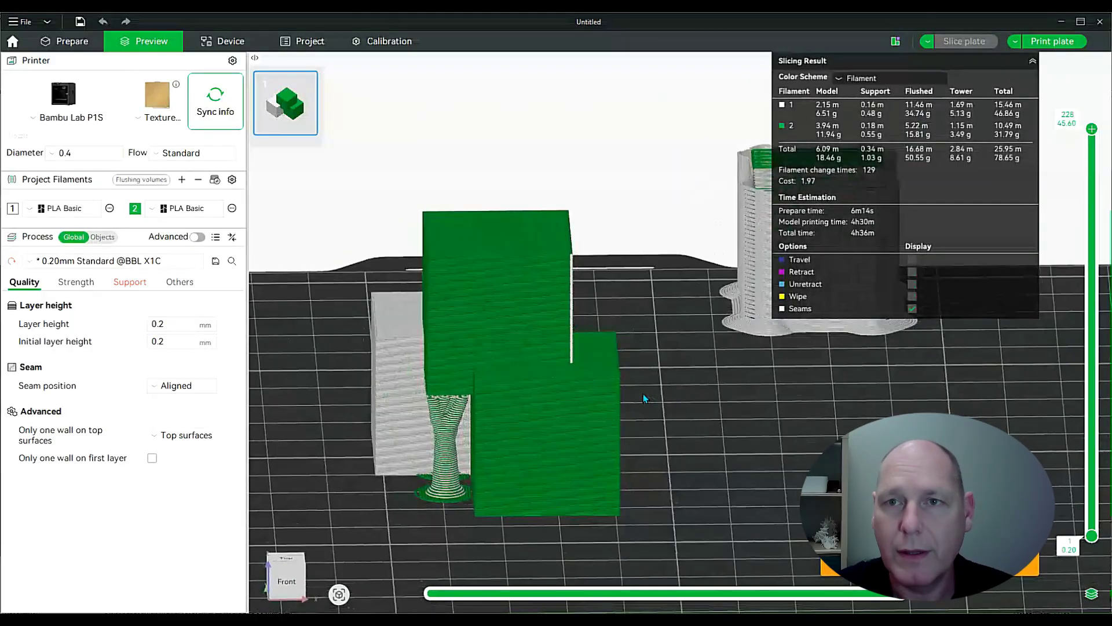
Set the seam position to Random, slice the plate again, and inspect the seam points on the cubes.
click(165, 386)
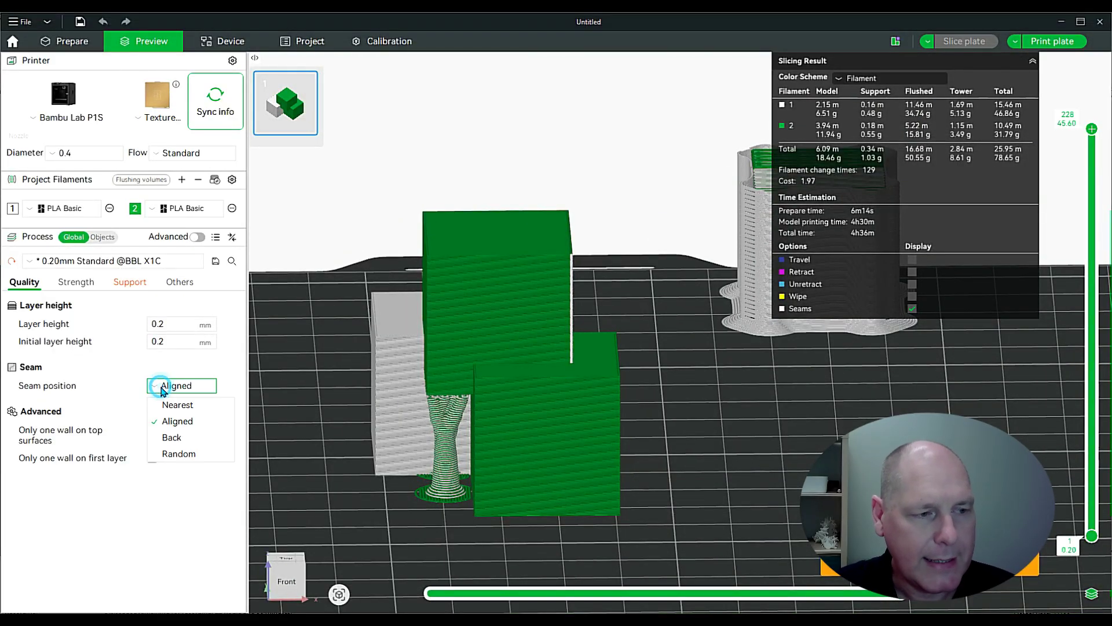
click(177, 453)
middle_drag(703, 356, 774, 360)
key(0)
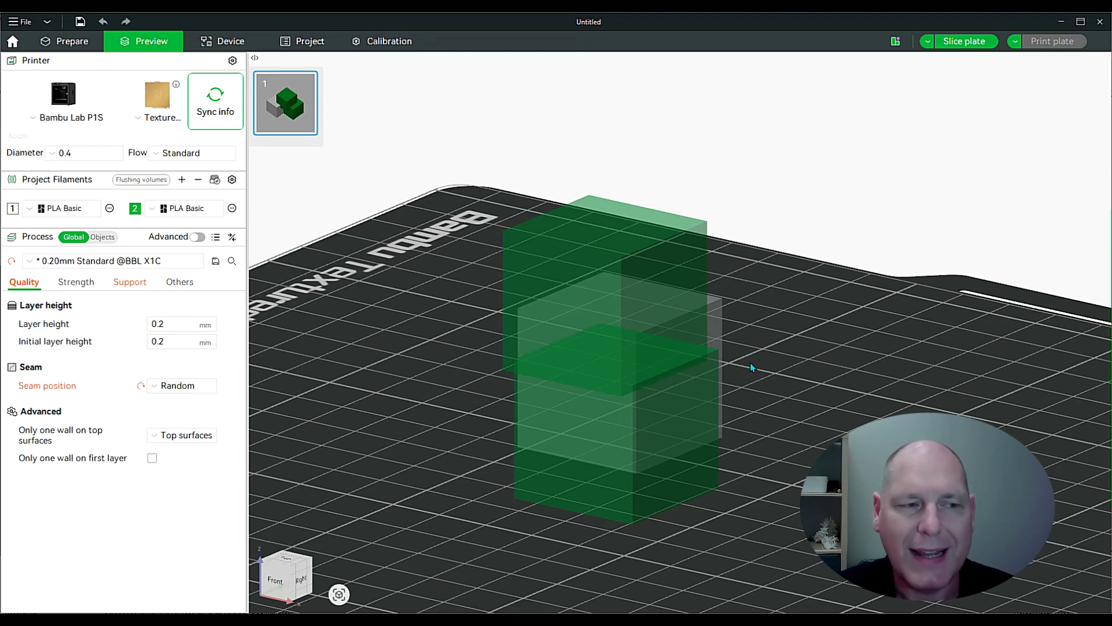
click(960, 43)
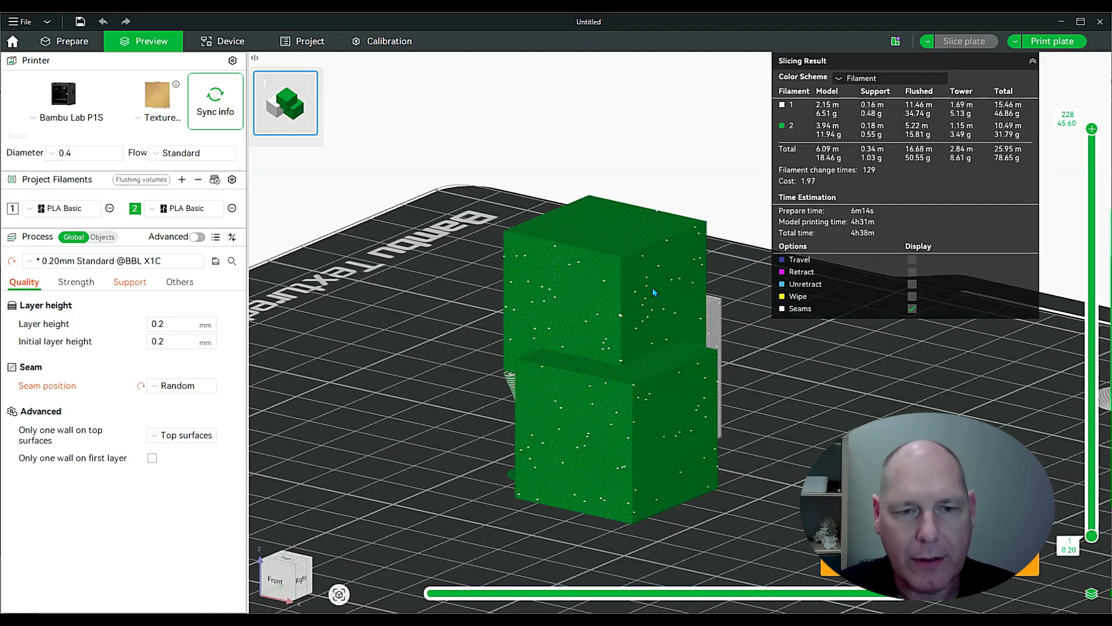
drag(764, 418, 621, 474)
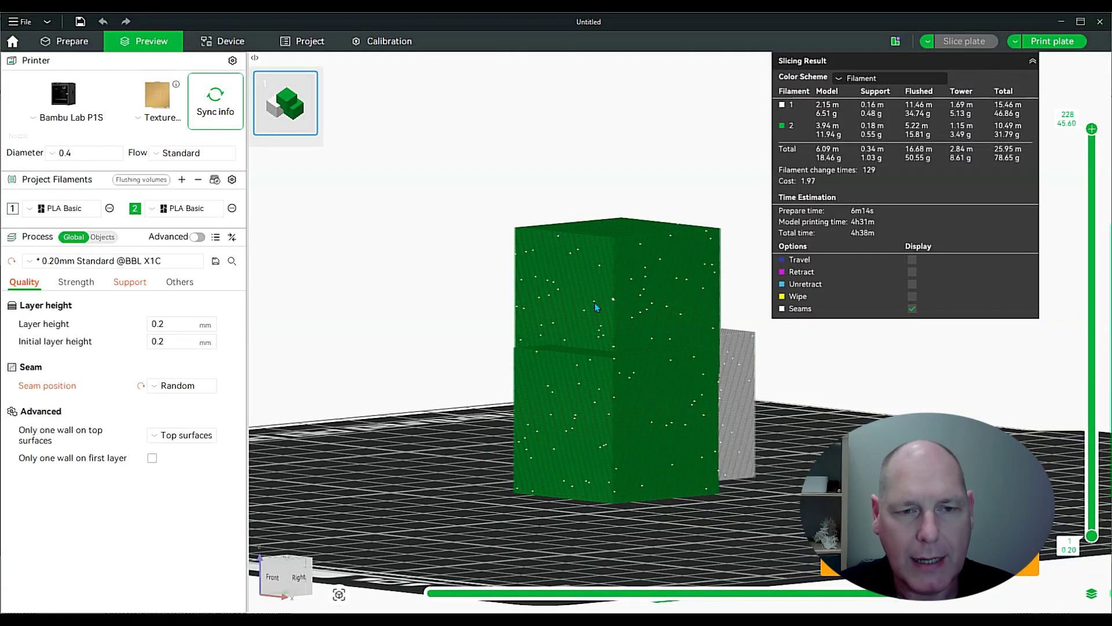
drag(699, 439, 644, 425)
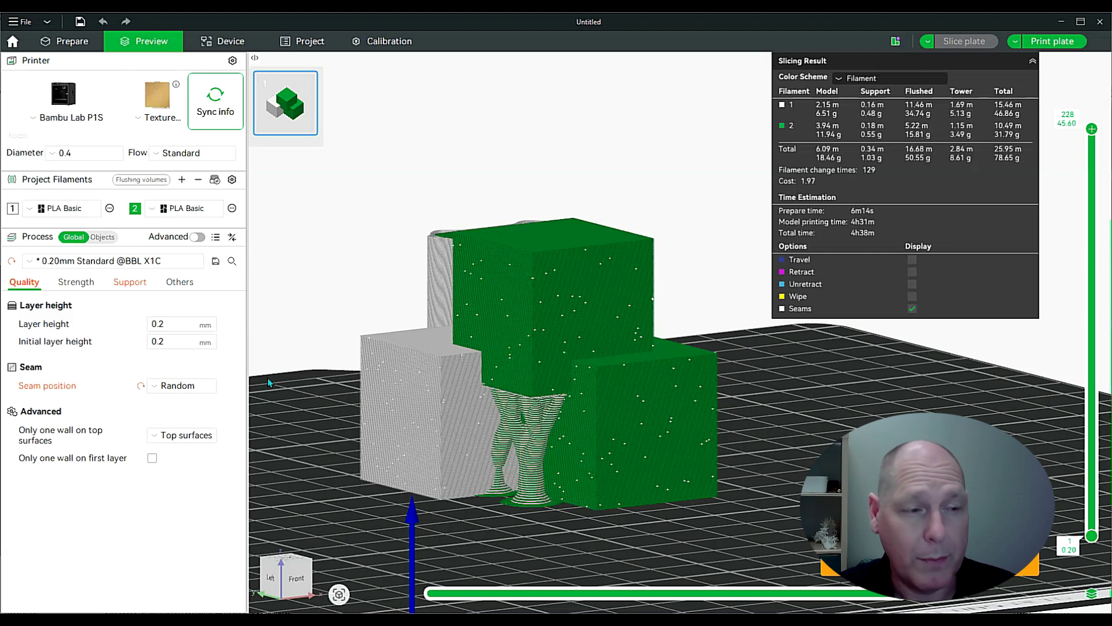
Set the seam position to Aligned, slice the plate, and inspect the top surfaces of the cubes up close.
click(165, 386)
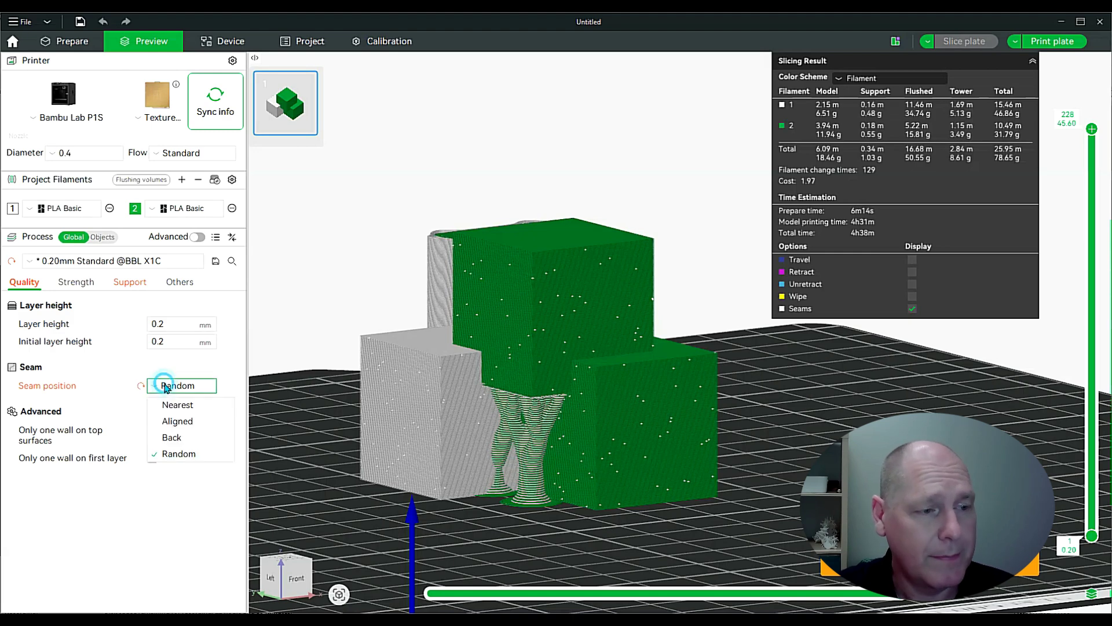
click(183, 422)
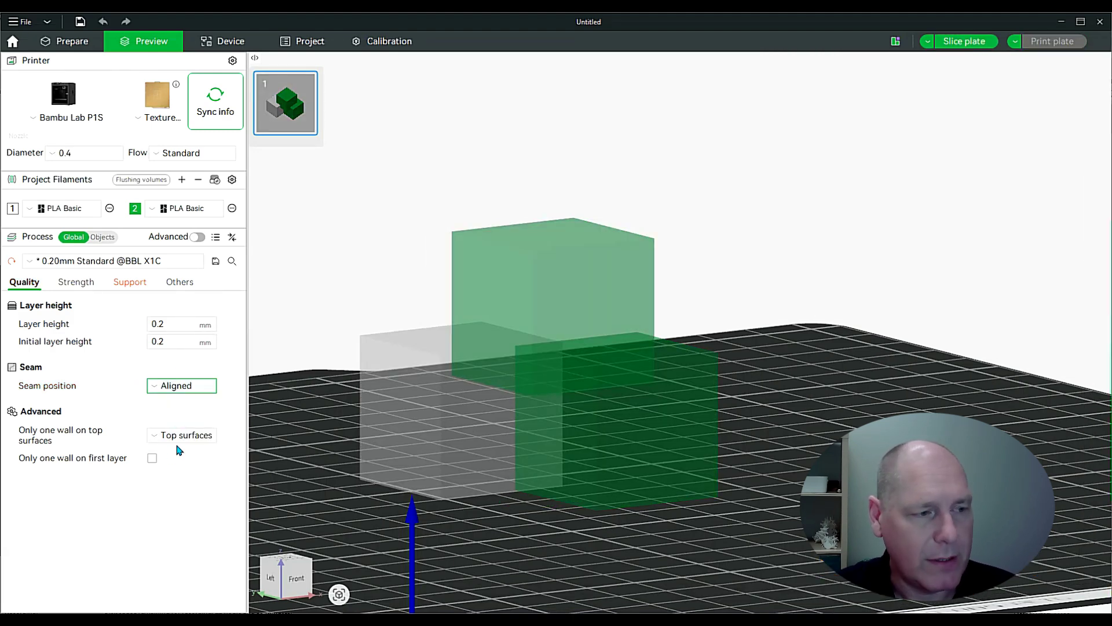
click(957, 46)
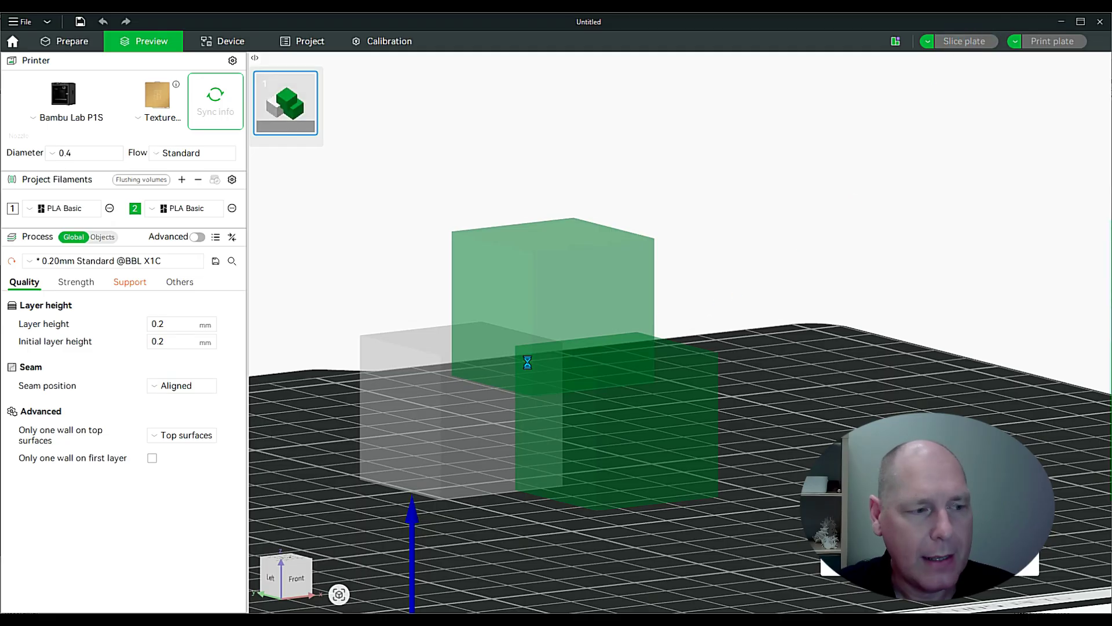
click(198, 439)
click(198, 438)
click(576, 271)
drag(575, 271, 570, 377)
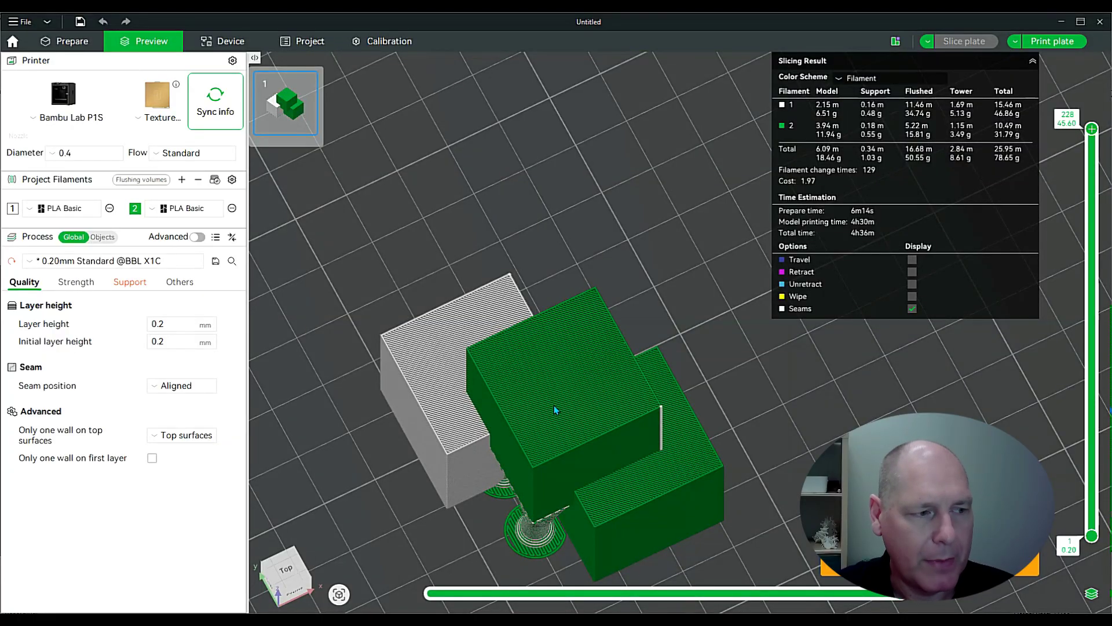
scroll(553, 408, up, 5)
drag(542, 436, 512, 240)
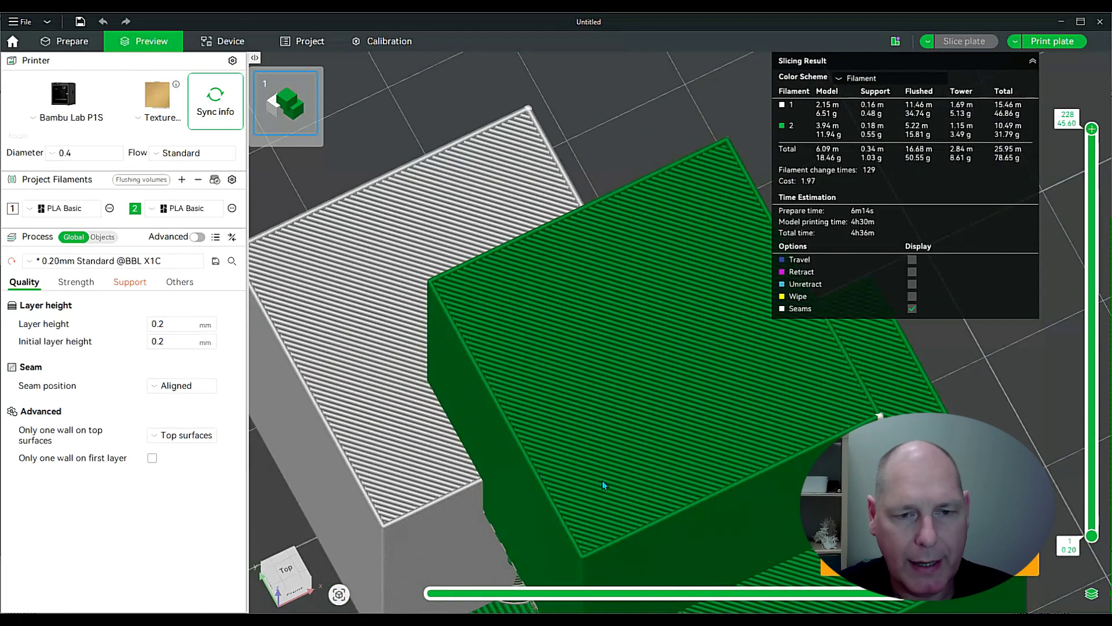
mouse_move(1092, 129)
mouse_down()
mouse_move(1095, 143)
mouse_move(1090, 127)
mouse_up()
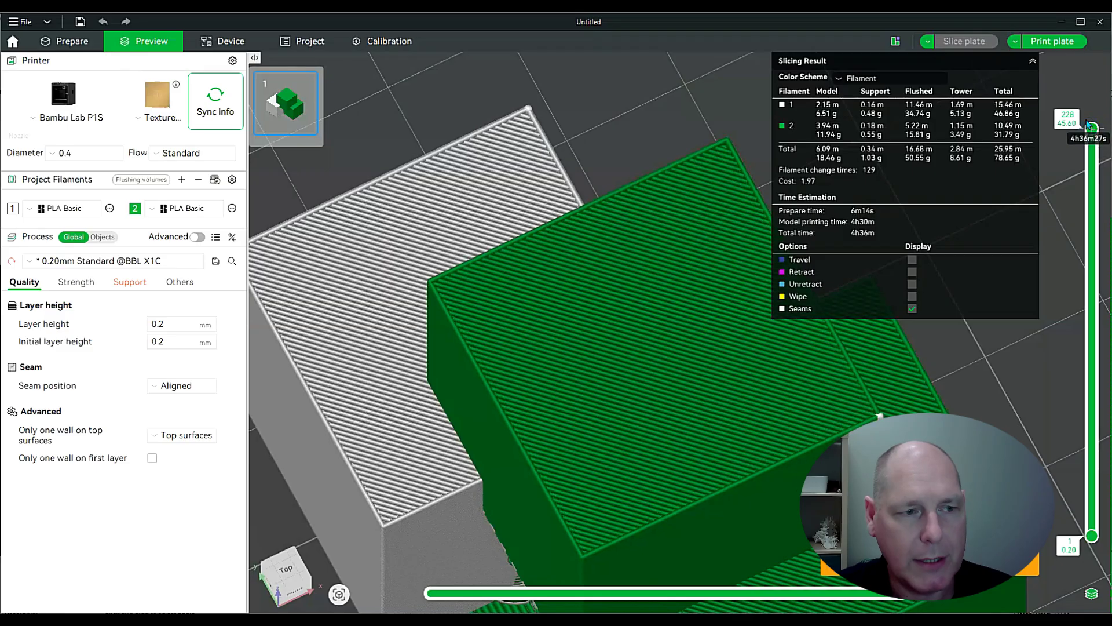
Set the only one wall on top surfaces option to Not applied and slice the plate to compare the top walls.
mouse_move(80, 436)
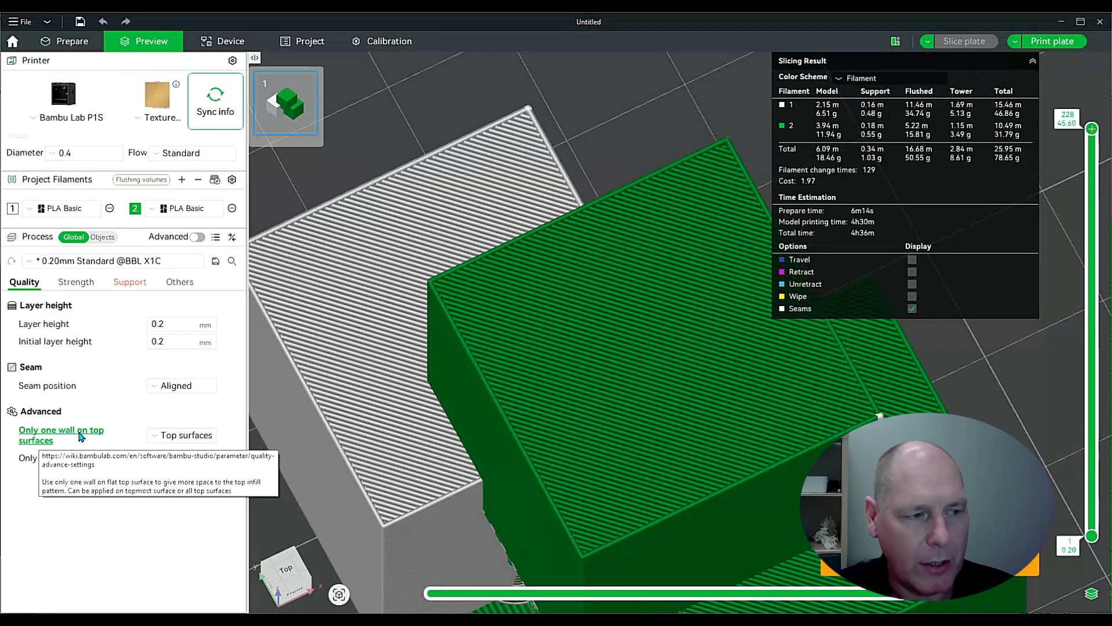
click(182, 438)
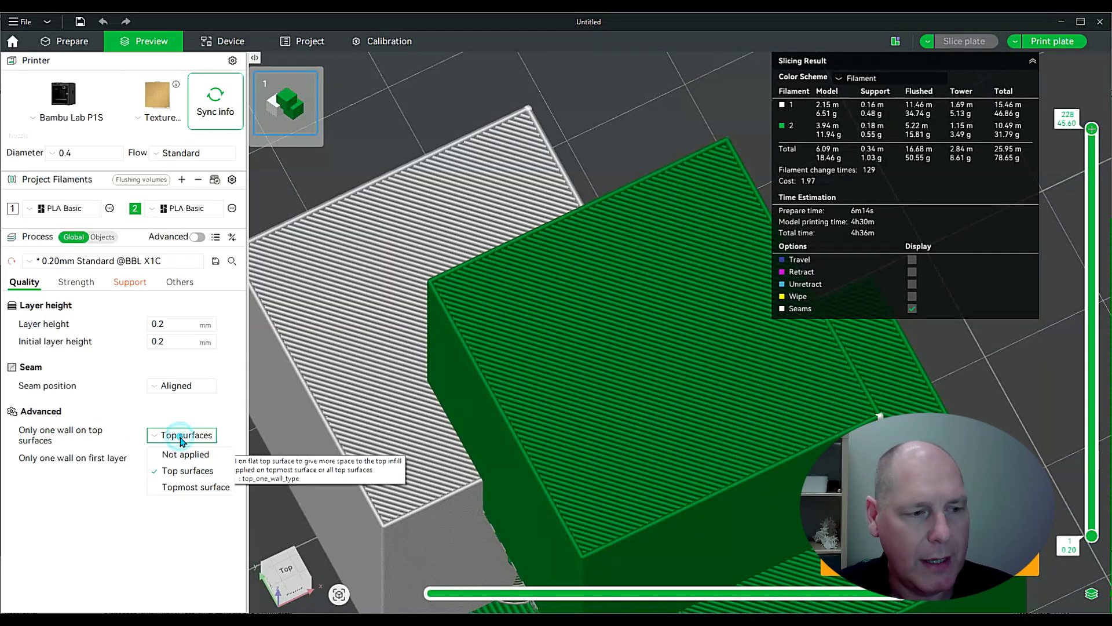
click(188, 454)
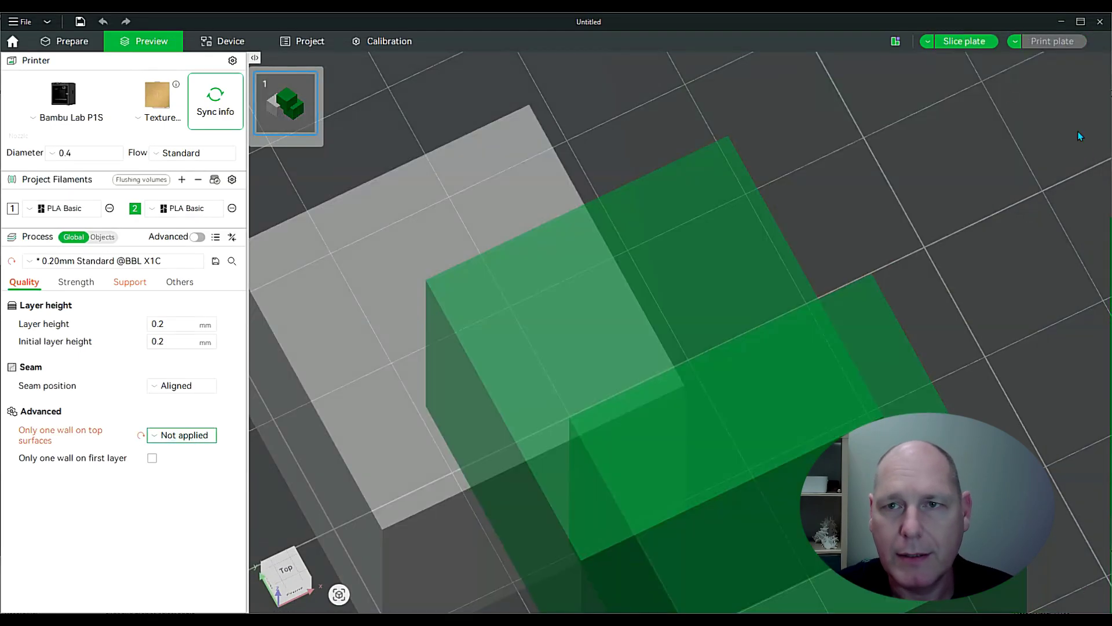
click(982, 47)
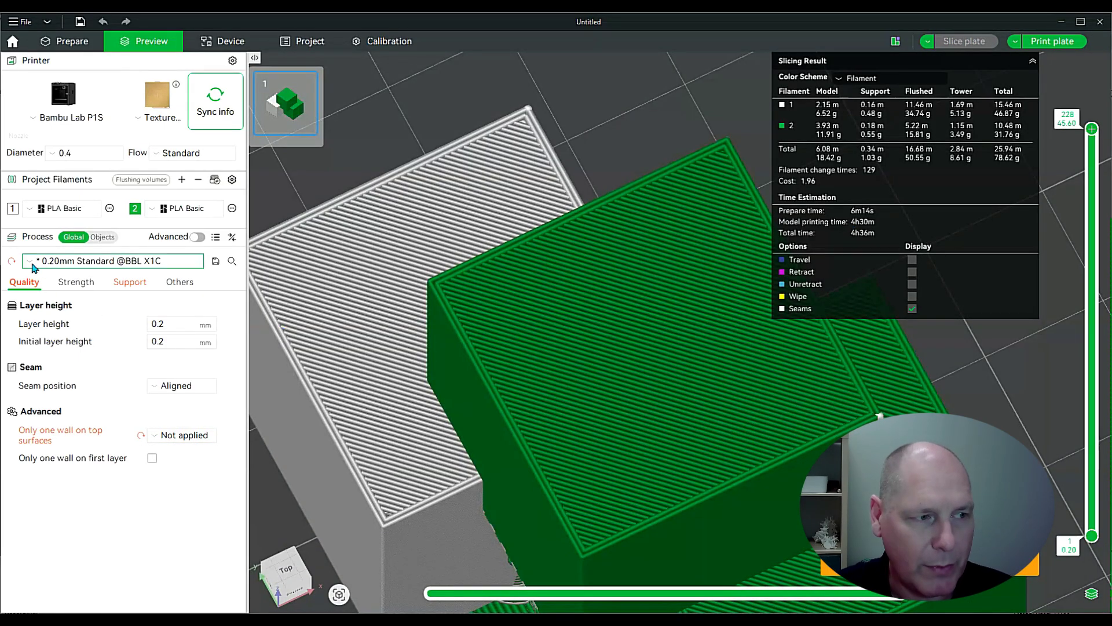
click(64, 284)
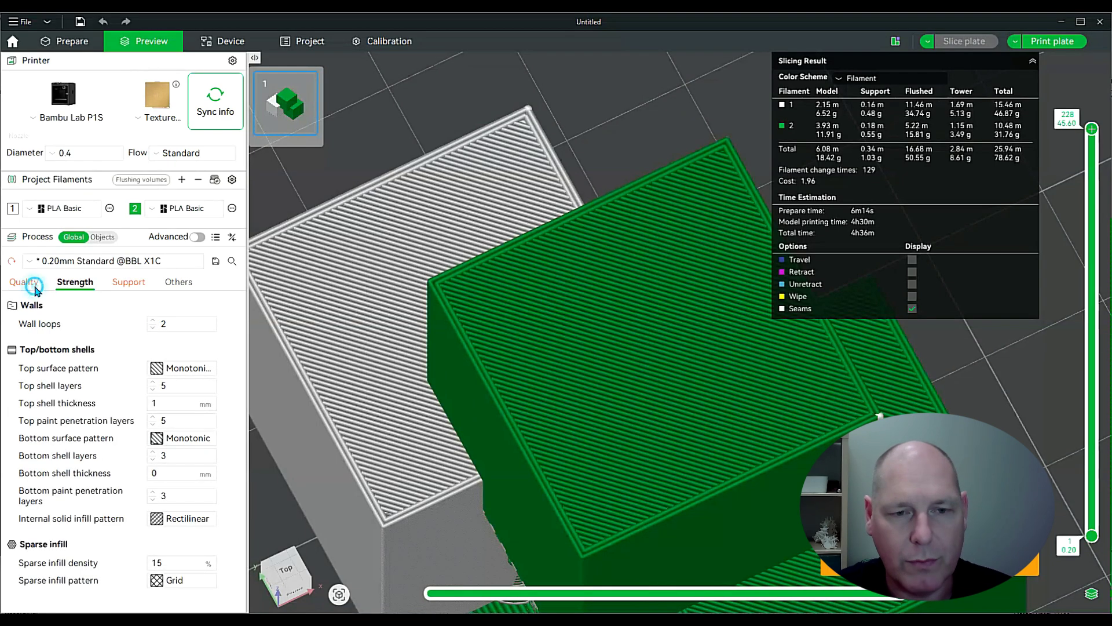
click(34, 283)
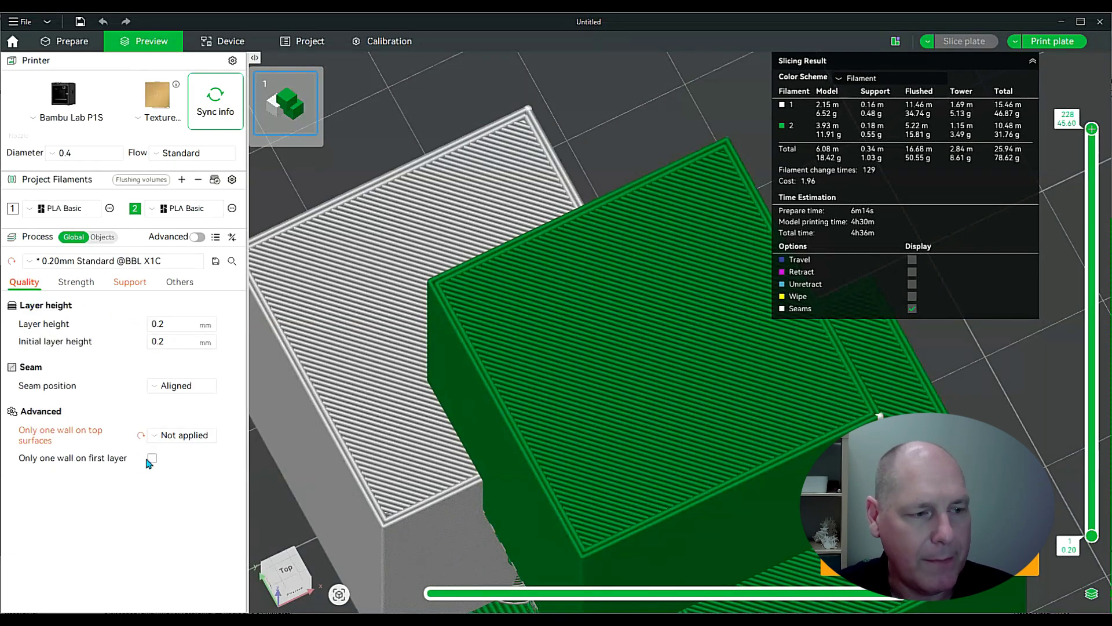
Set only one wall on top surfaces to Top surfaces and enable only one wall on first layer.
click(174, 436)
click(184, 472)
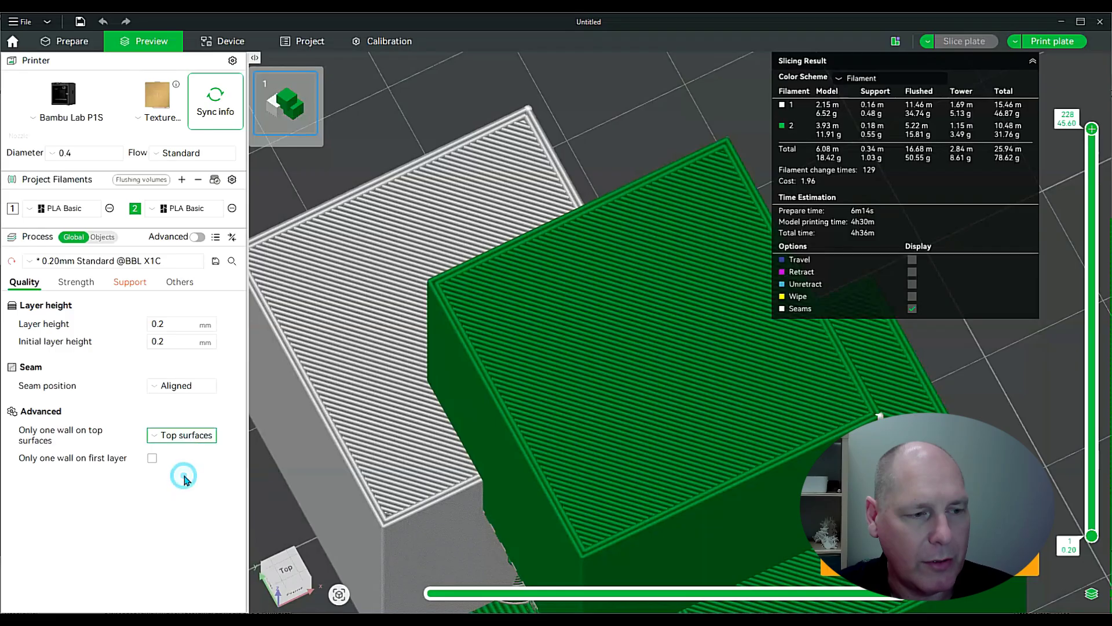
click(152, 458)
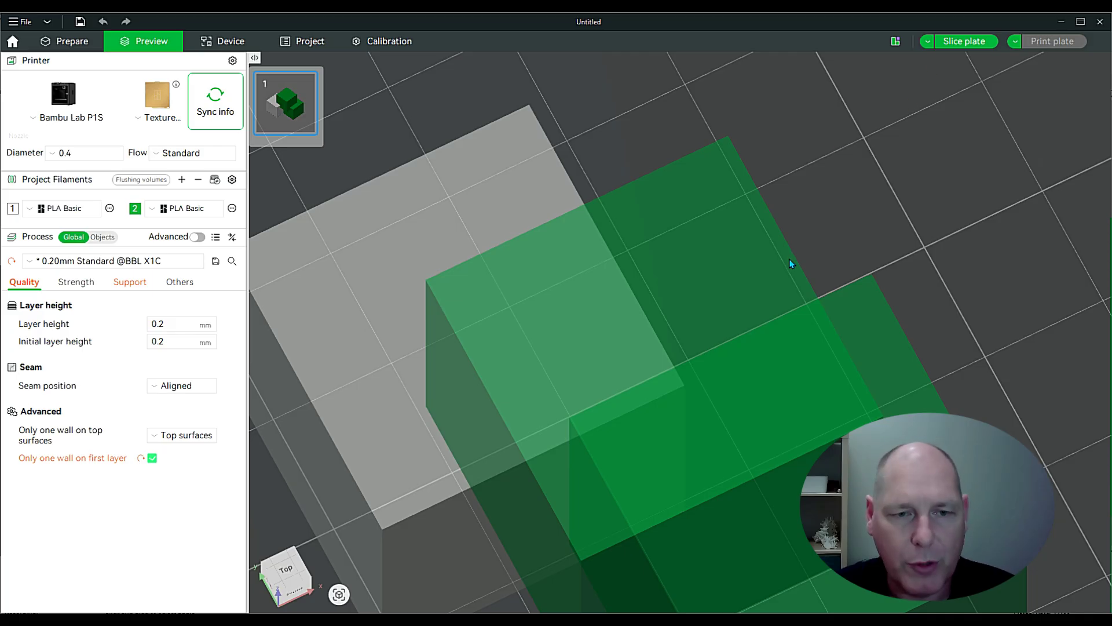
Slice the plate and lower the layer preview to layer 206 to examine the upper green cube's walls and infill.
scroll(792, 263, down, 2)
click(90, 283)
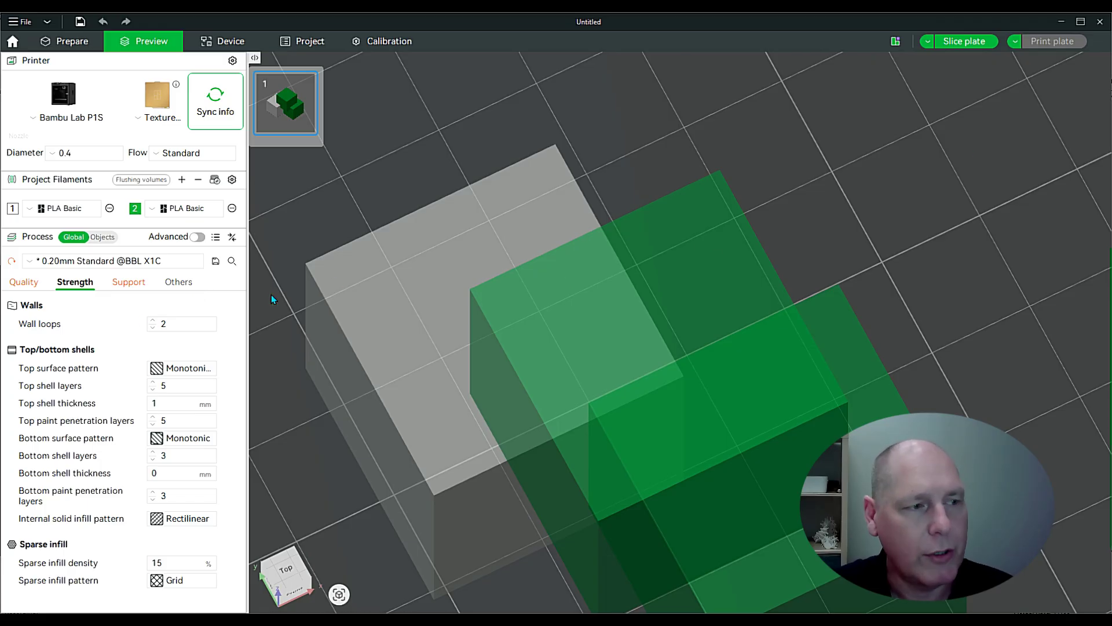
click(946, 46)
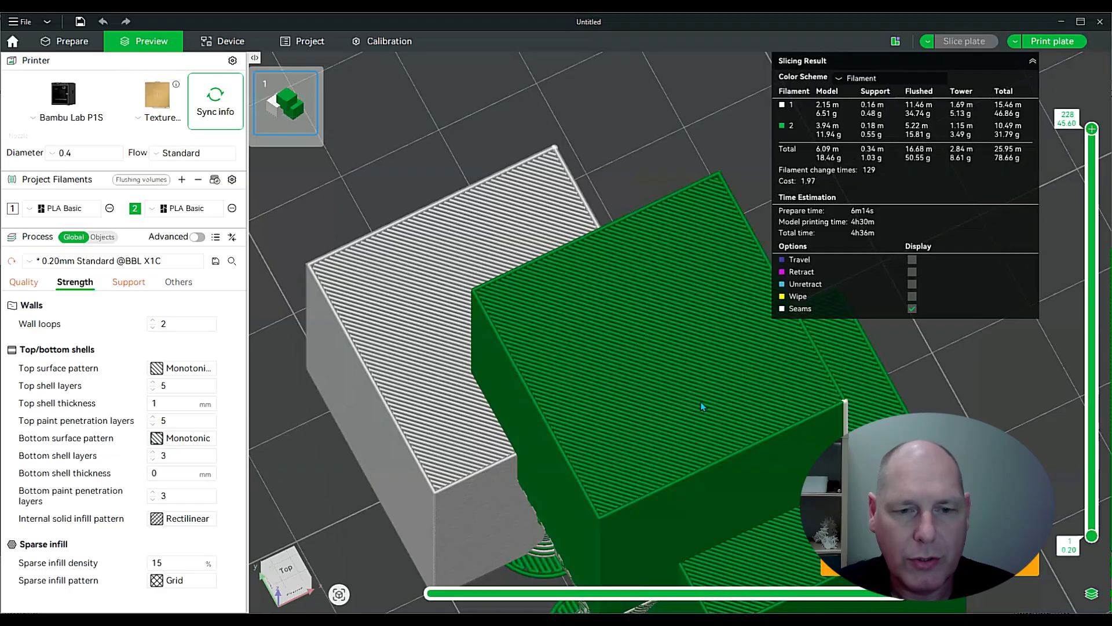
drag(1092, 128, 1097, 173)
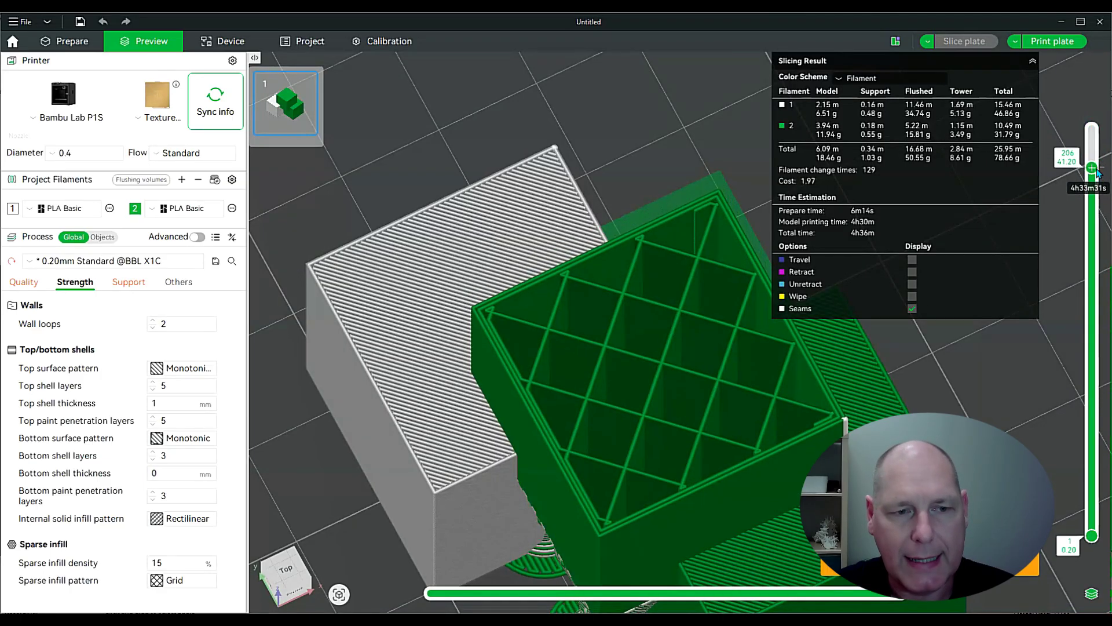
drag(666, 461, 665, 418)
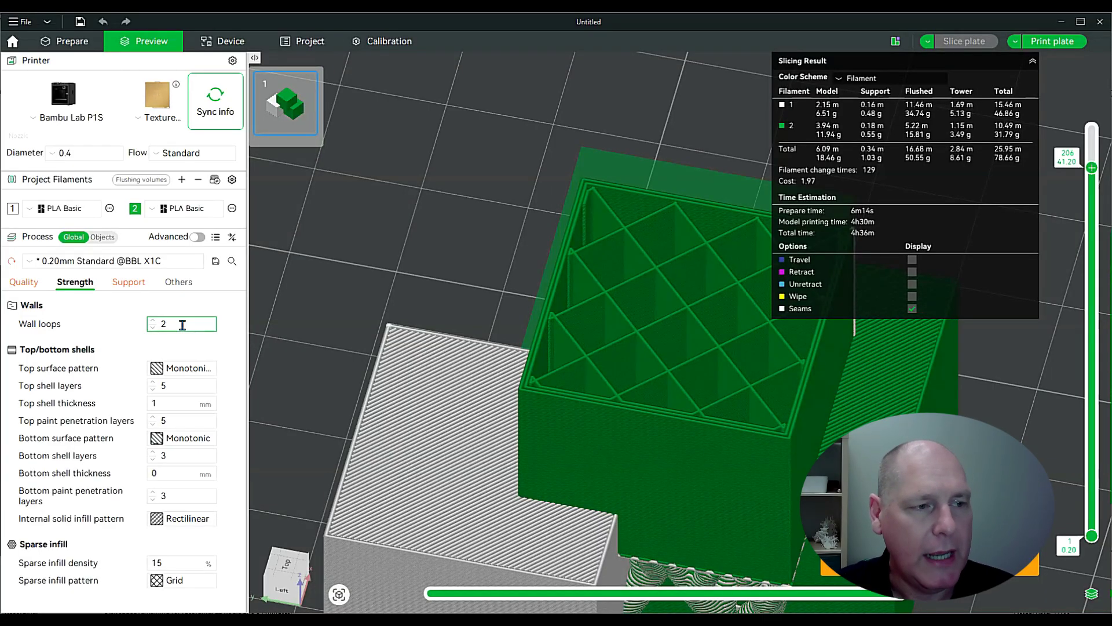
Increase the wall loops to 6 and slice the plate to compare the wall thickness.
click(156, 323)
click(154, 321)
click(155, 322)
click(155, 321)
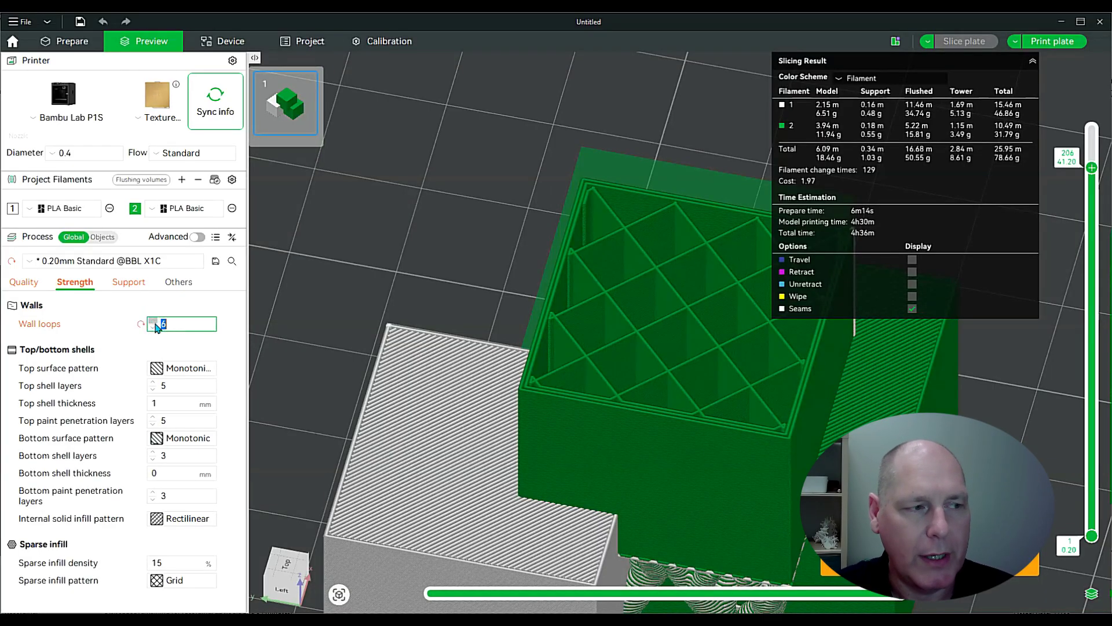
click(962, 42)
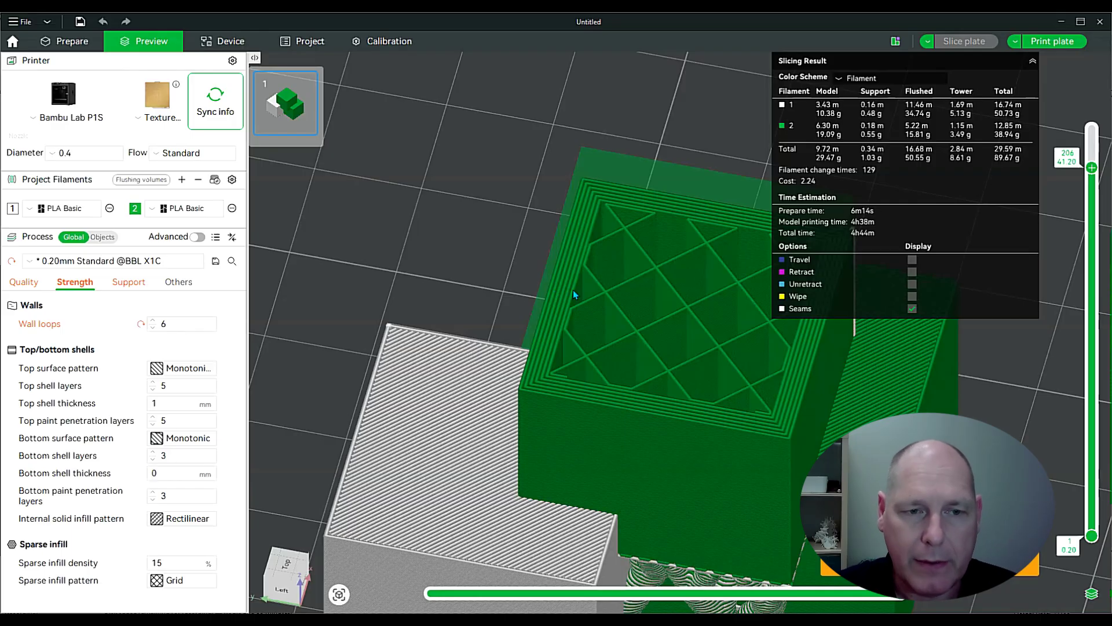
Set the wall loops back to 2 and slice the plate again.
click(153, 328)
click(153, 328)
click(153, 328)
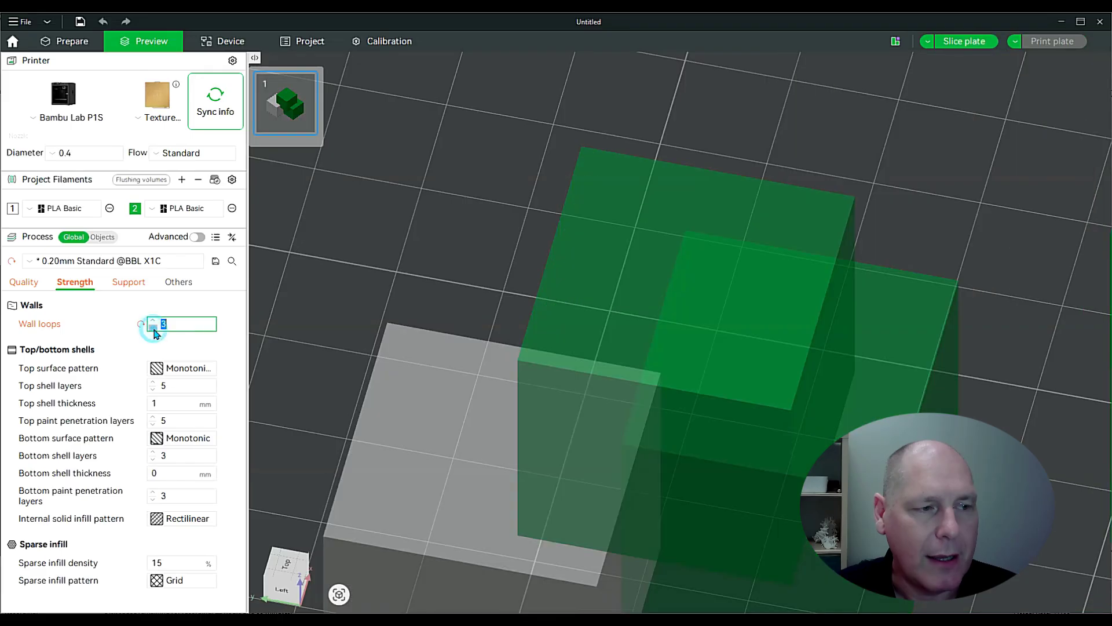
click(153, 328)
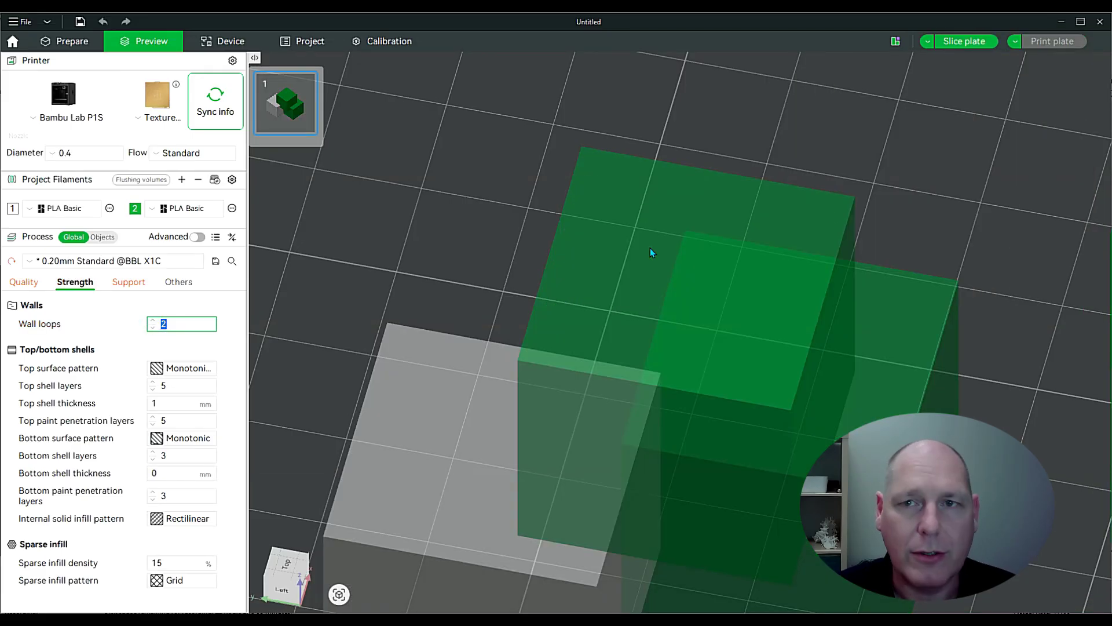
click(974, 40)
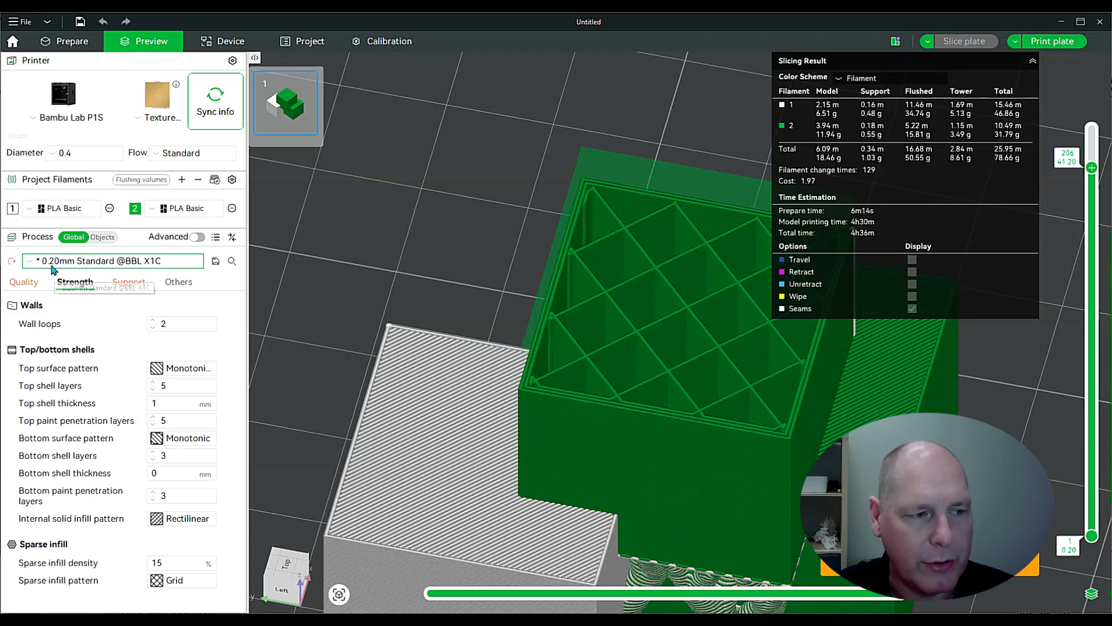
Set both the top shell layers and the bottom shell layers to 4 and slice the plate.
click(153, 389)
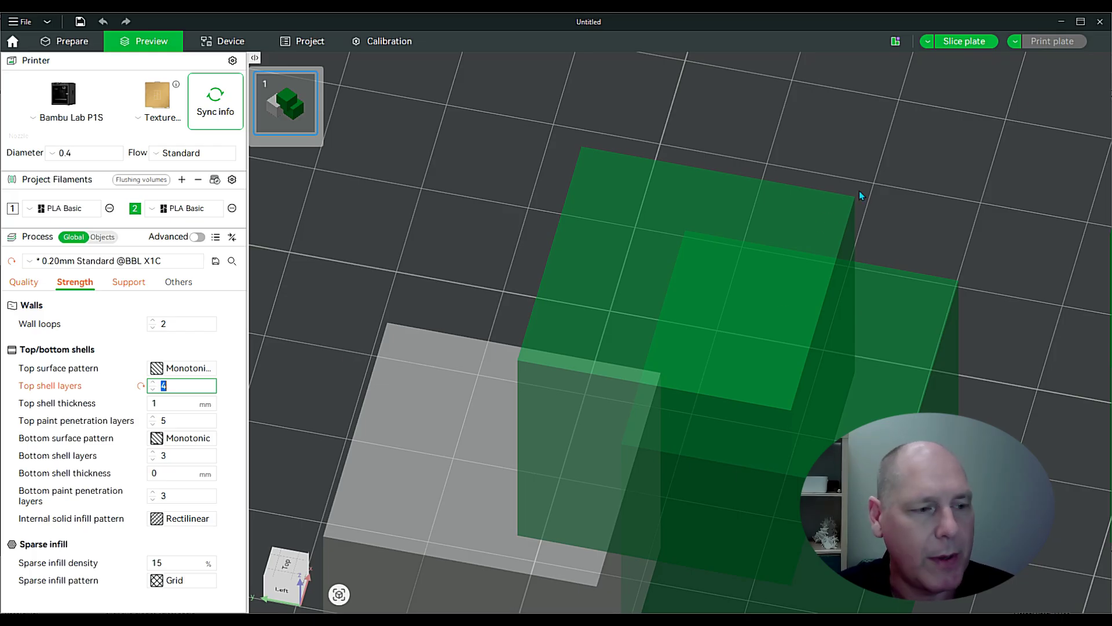
click(152, 459)
click(152, 451)
click(153, 452)
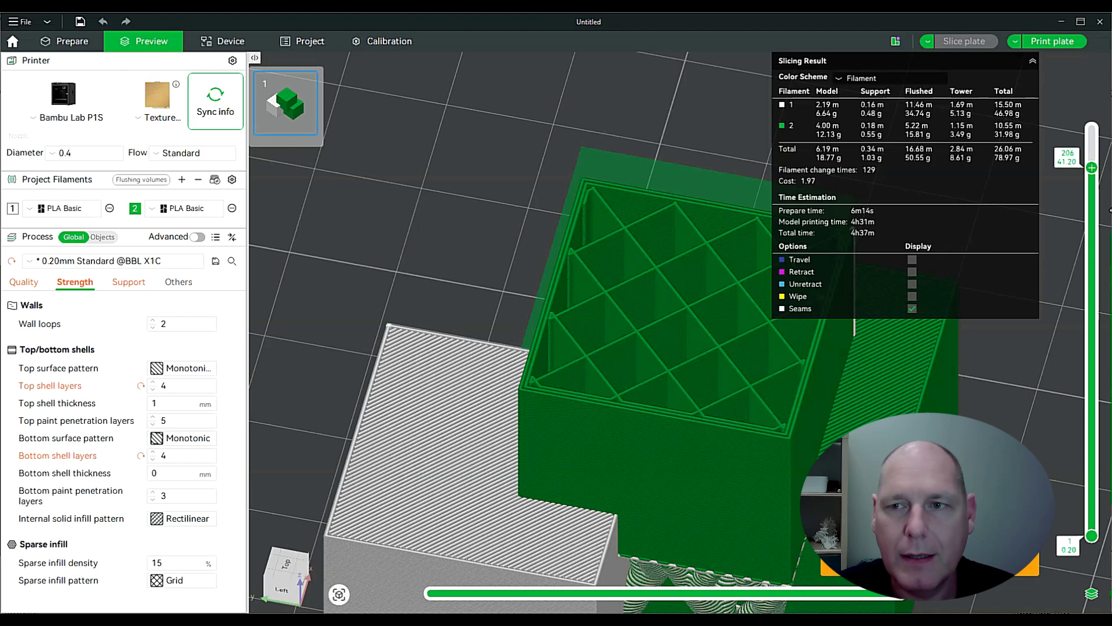
Raise the layer preview to layer 222 and step up layer by layer to 228 to examine the top shell.
drag(1092, 167, 1097, 143)
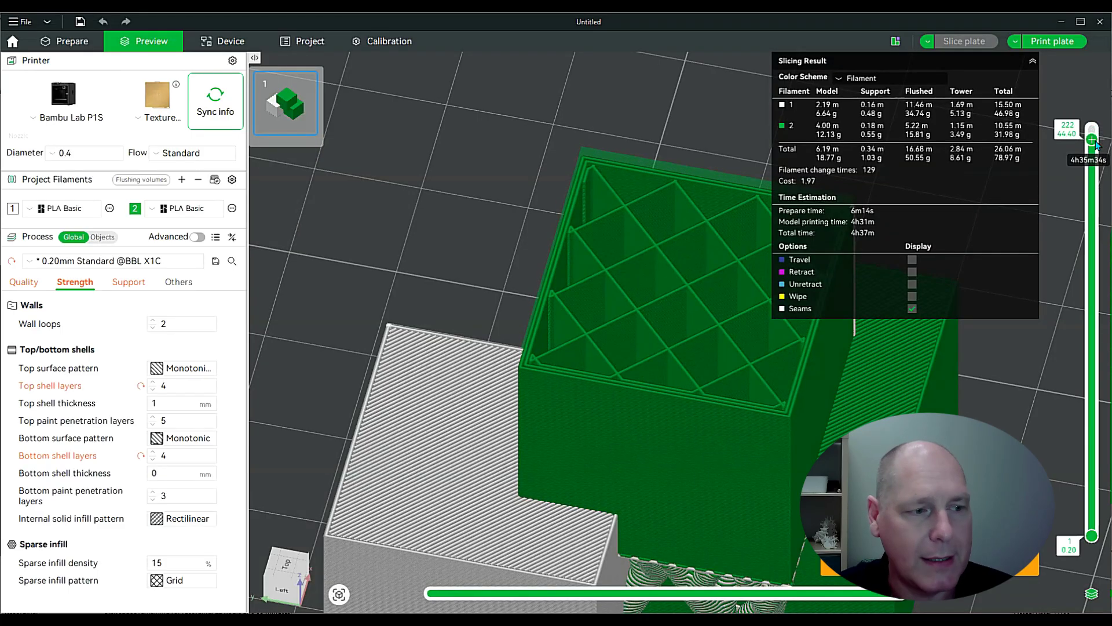
key(Up)
key(Up)
key(Up)
key(Up)
key(Up)
key(Up)
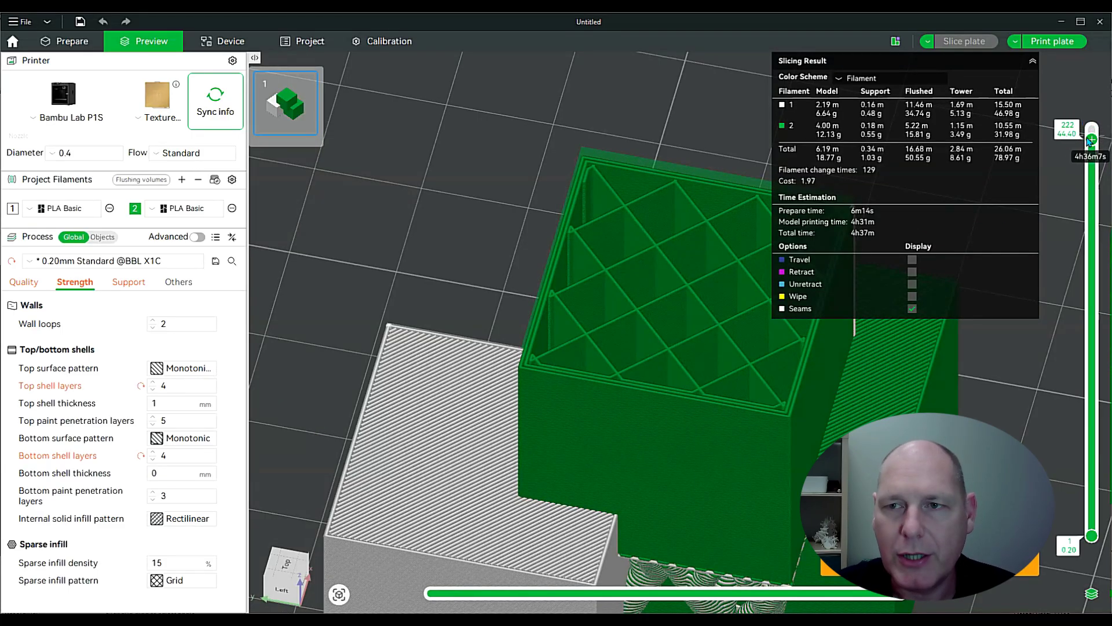
Try the Concentric and Hilbert Curve top surface patterns, slicing the plate with each to compare the top faces.
click(183, 368)
click(199, 389)
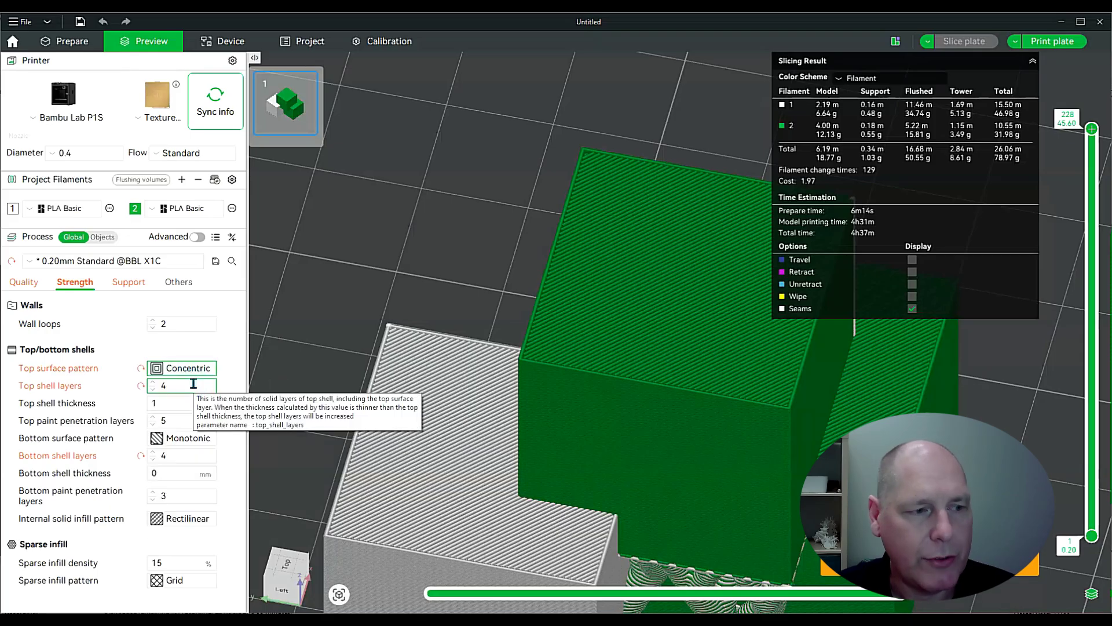
click(957, 47)
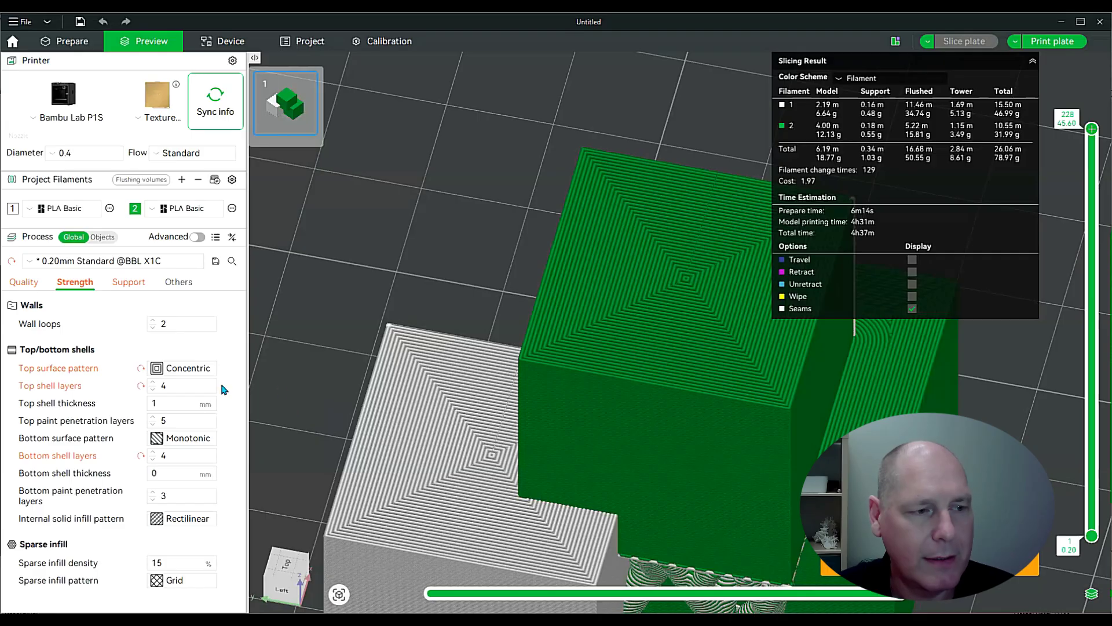
click(185, 369)
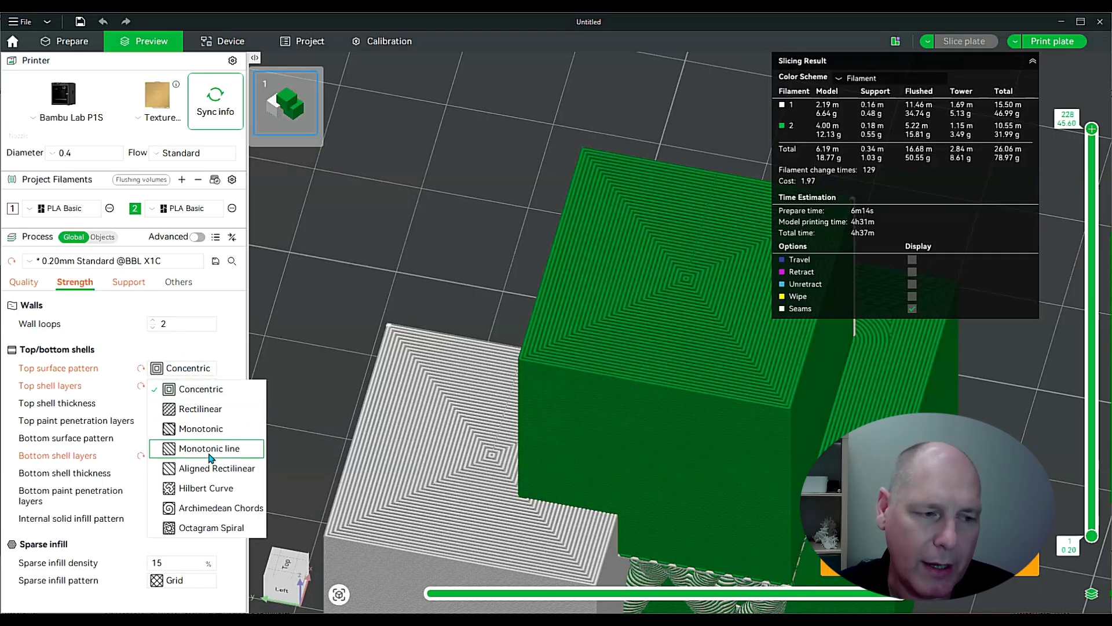
click(203, 490)
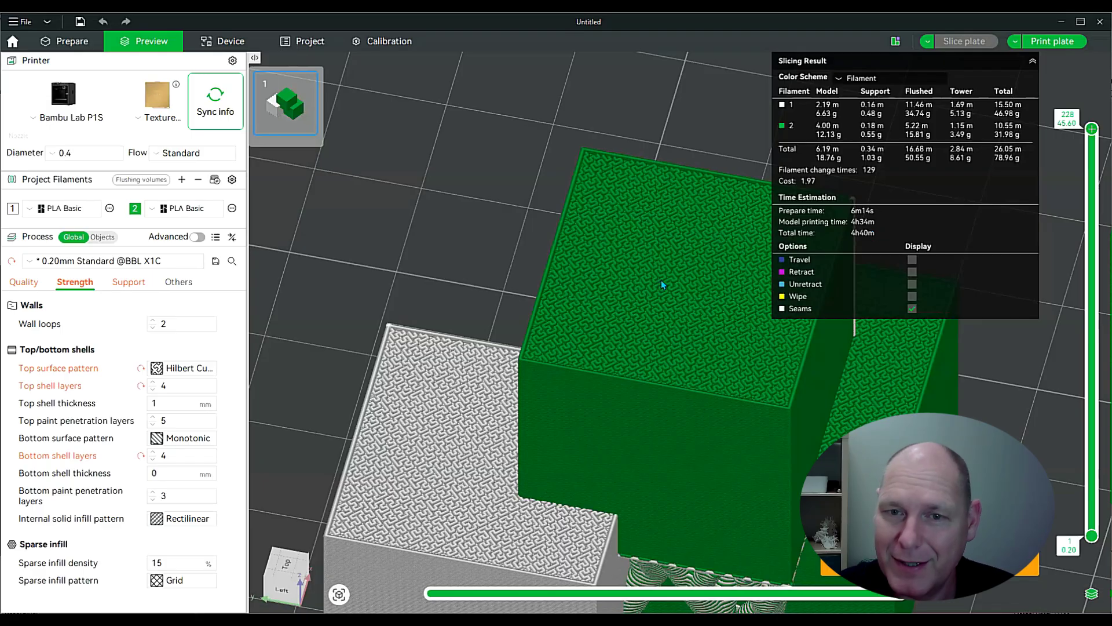
Set the top surface pattern to Monotonic, slice the plate, and inspect the white cube and the supports up close.
click(164, 371)
click(215, 438)
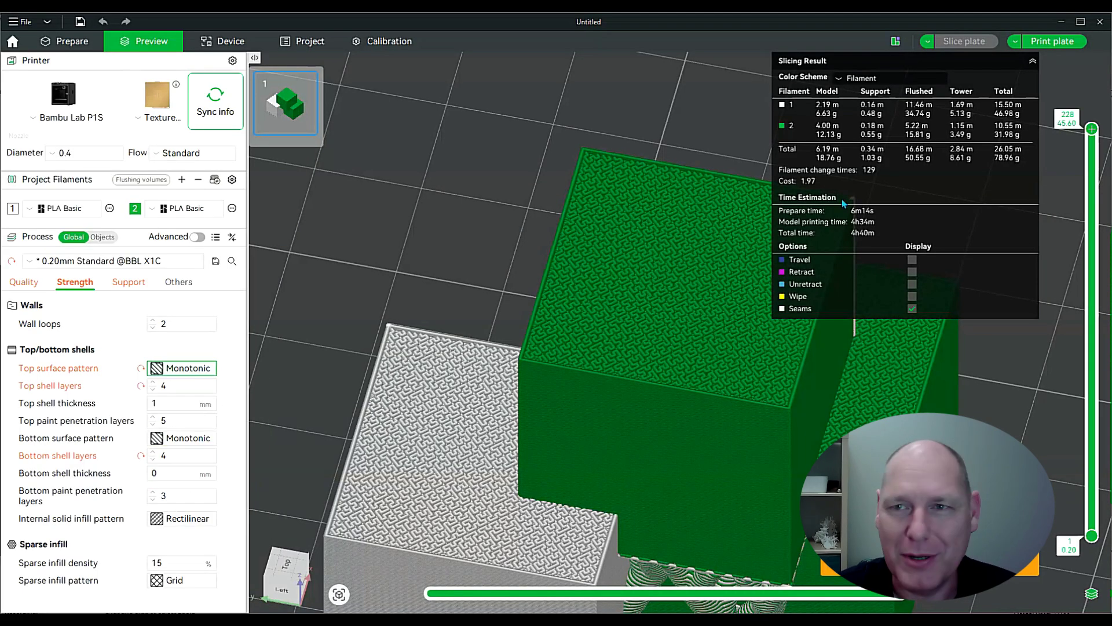
click(971, 39)
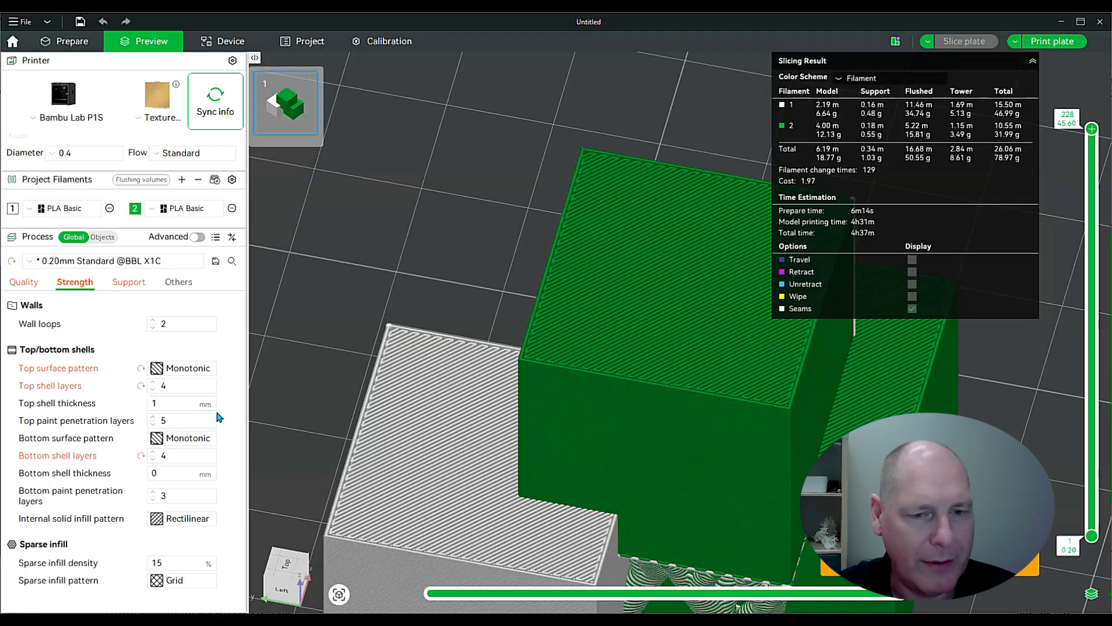
drag(509, 406, 589, 406)
scroll(665, 476, up, 10)
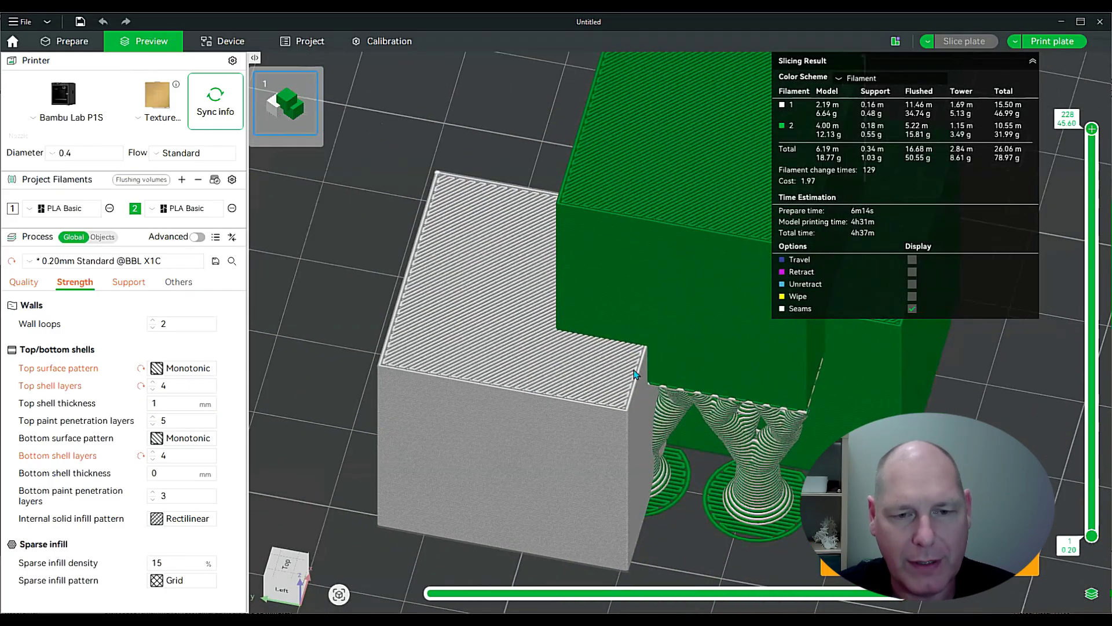
drag(637, 373, 628, 290)
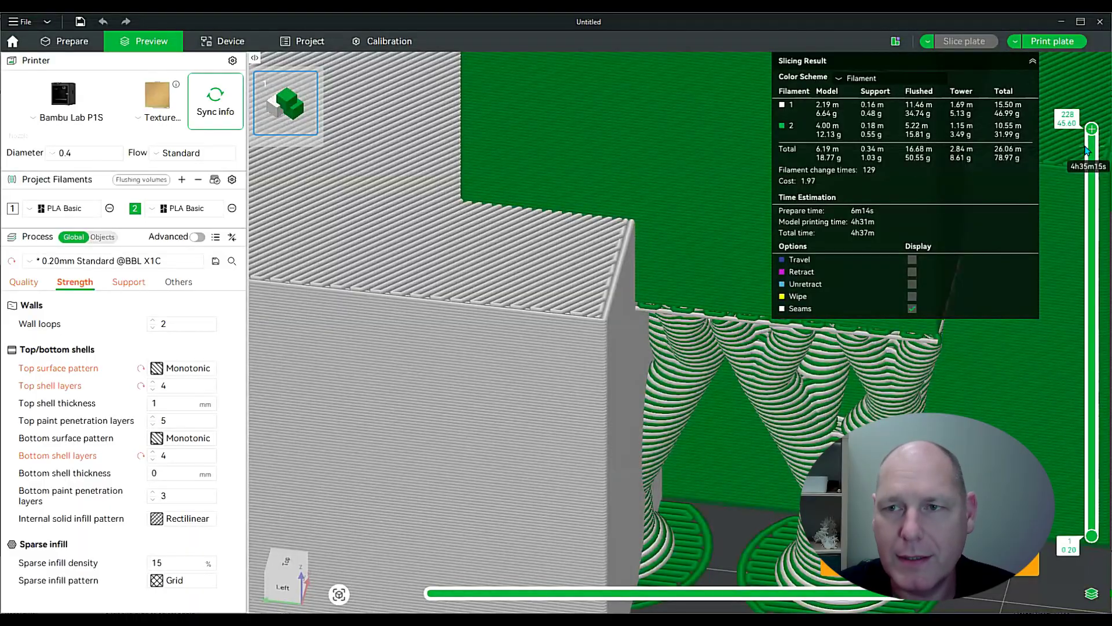
Lower the layer preview to layer 127 to examine the interior of the cubes, and return it to layer 228.
drag(1094, 132, 1092, 307)
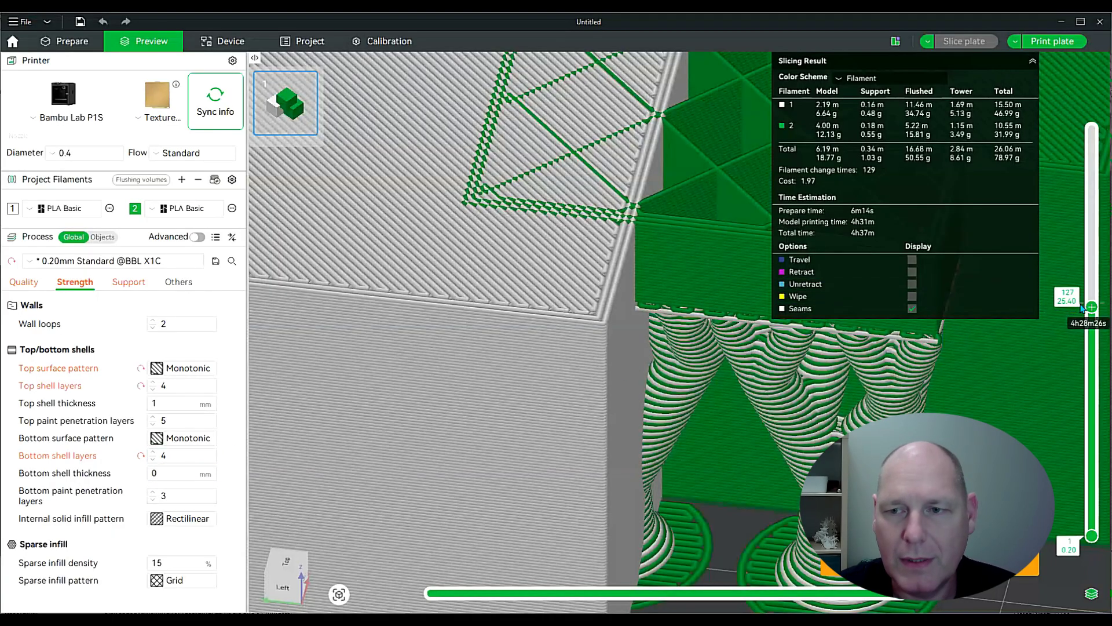
drag(1096, 310, 1092, 129)
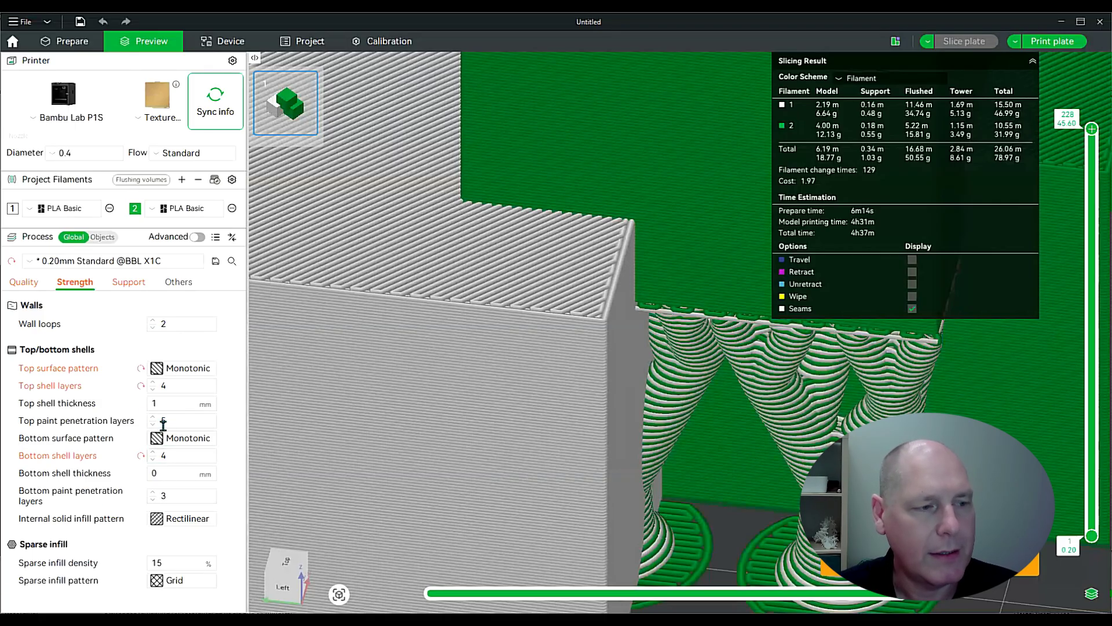
Enter 3 for the bottom paint penetration layers.
click(163, 495)
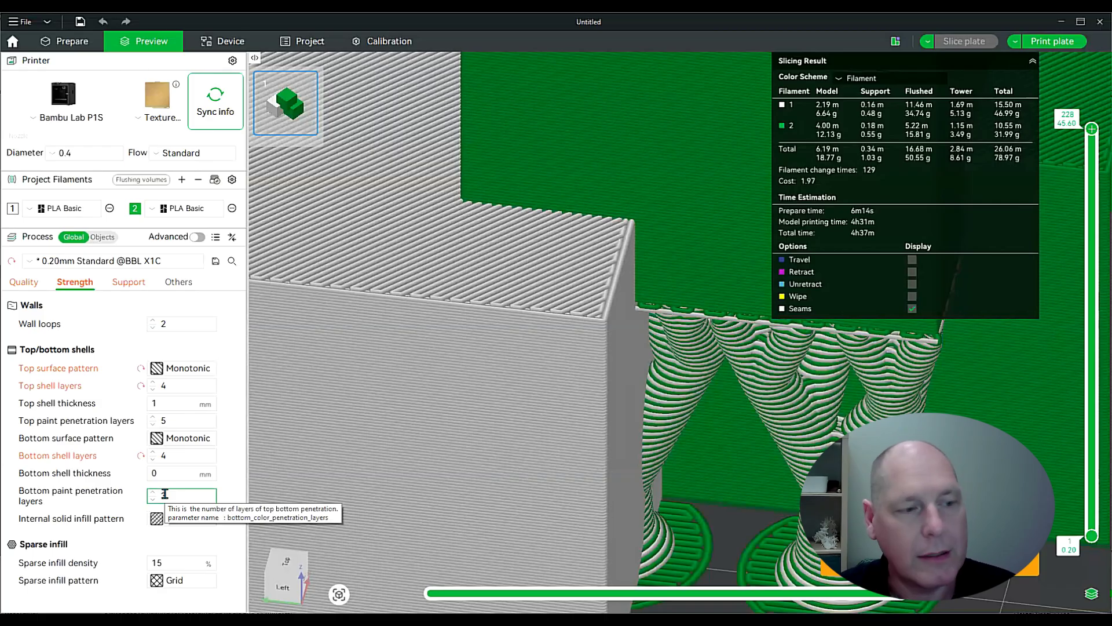
text(3)
click(212, 476)
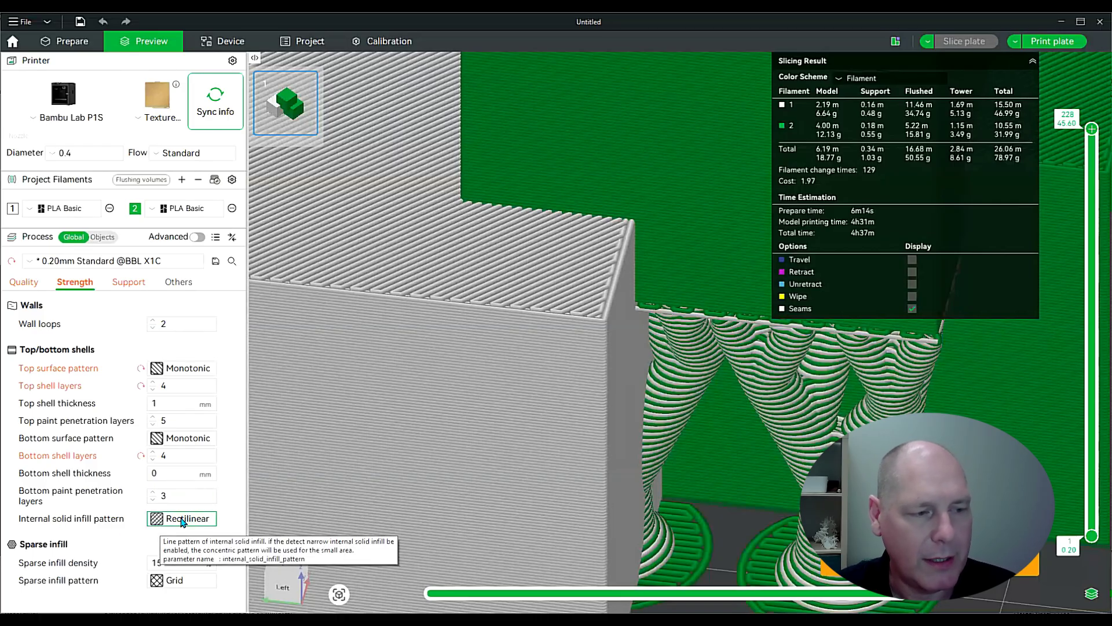
Examine the first layer's bottom surface and support bases at layer 1, and compare them with the full model at layer 228.
drag(1091, 129, 1090, 530)
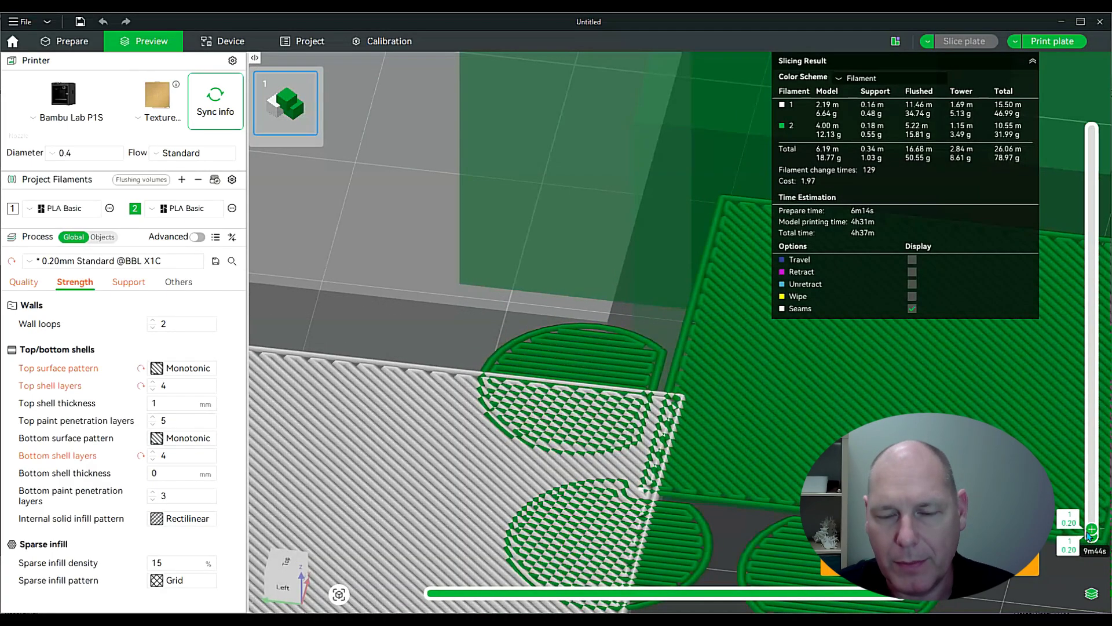
drag(683, 341, 677, 398)
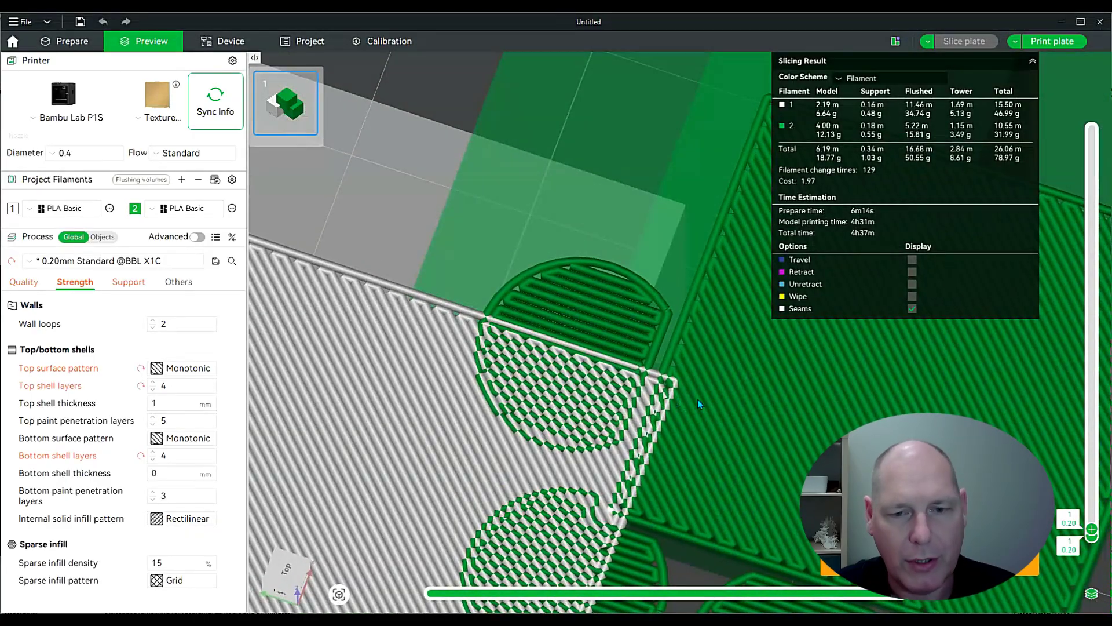
scroll(706, 402, down, 2)
drag(1093, 536, 1073, 120)
mouse_move(615, 502)
mouse_down()
mouse_move(620, 536)
mouse_move(626, 514)
mouse_up()
scroll(627, 512, down, 3)
drag(1092, 135, 1091, 536)
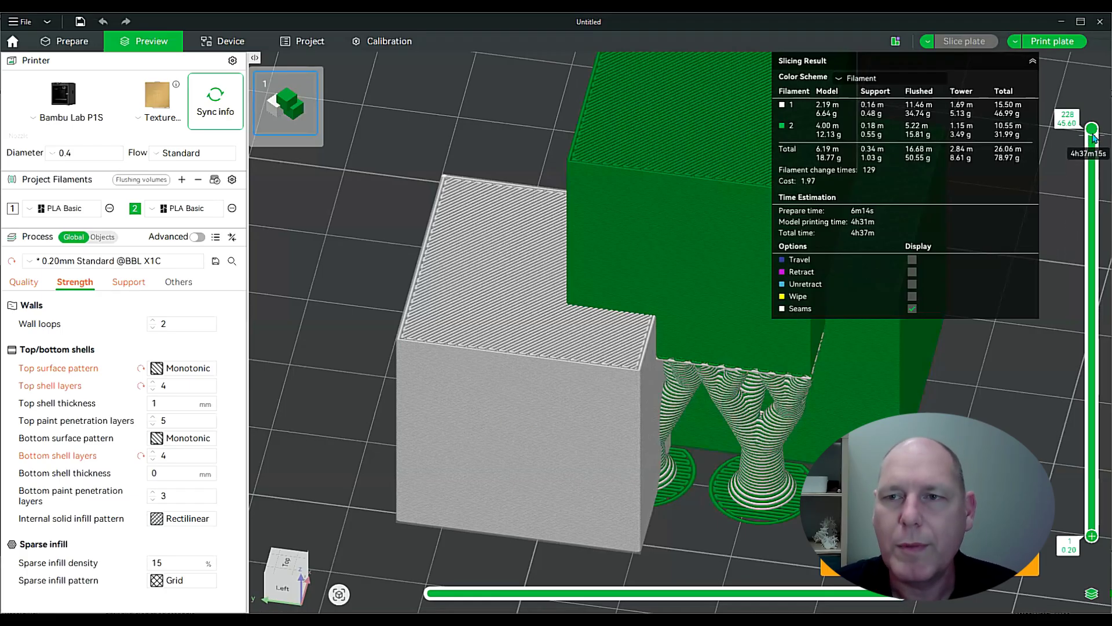
Try the Adaptive Cubic sparse infill pattern, slicing the plate to compare it with the Grid infill at layer 171.
drag(1091, 128, 1096, 231)
drag(1002, 394, 833, 422)
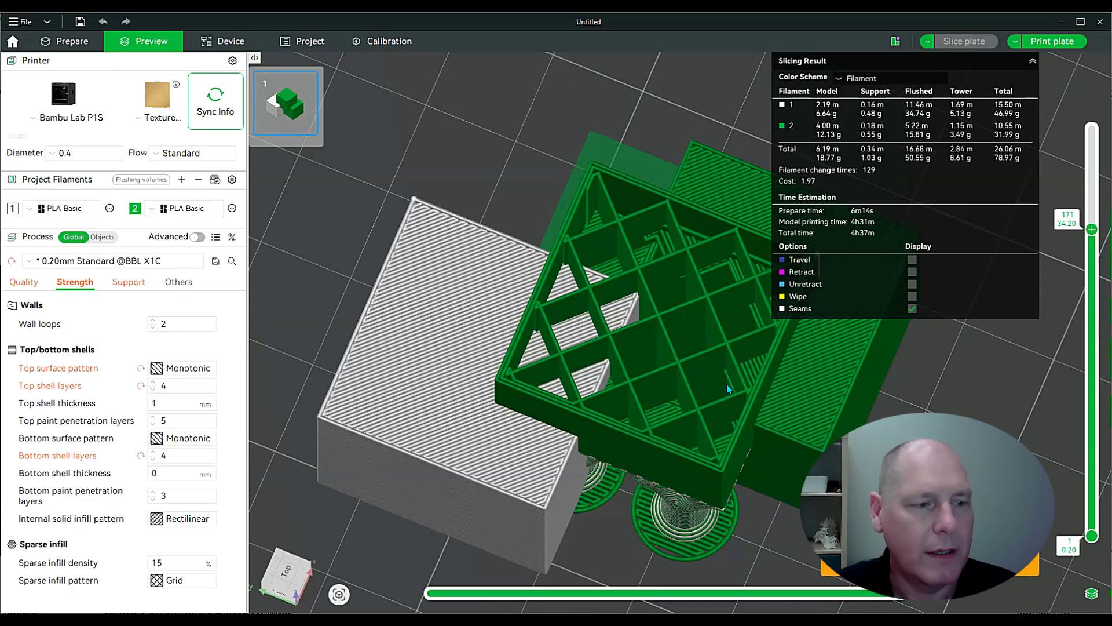
click(183, 581)
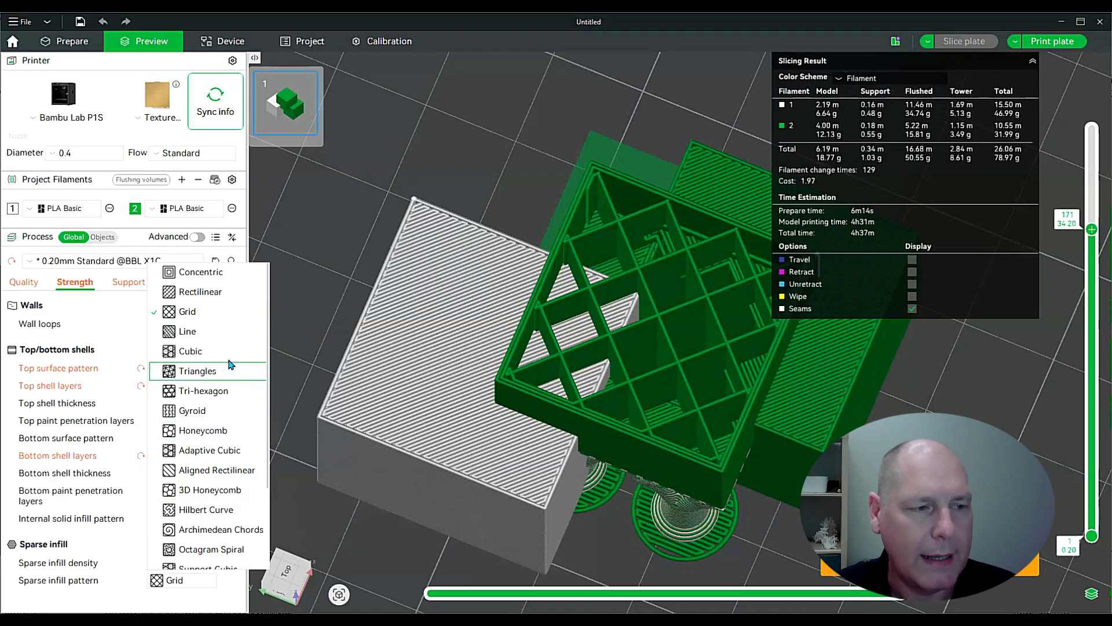
click(220, 454)
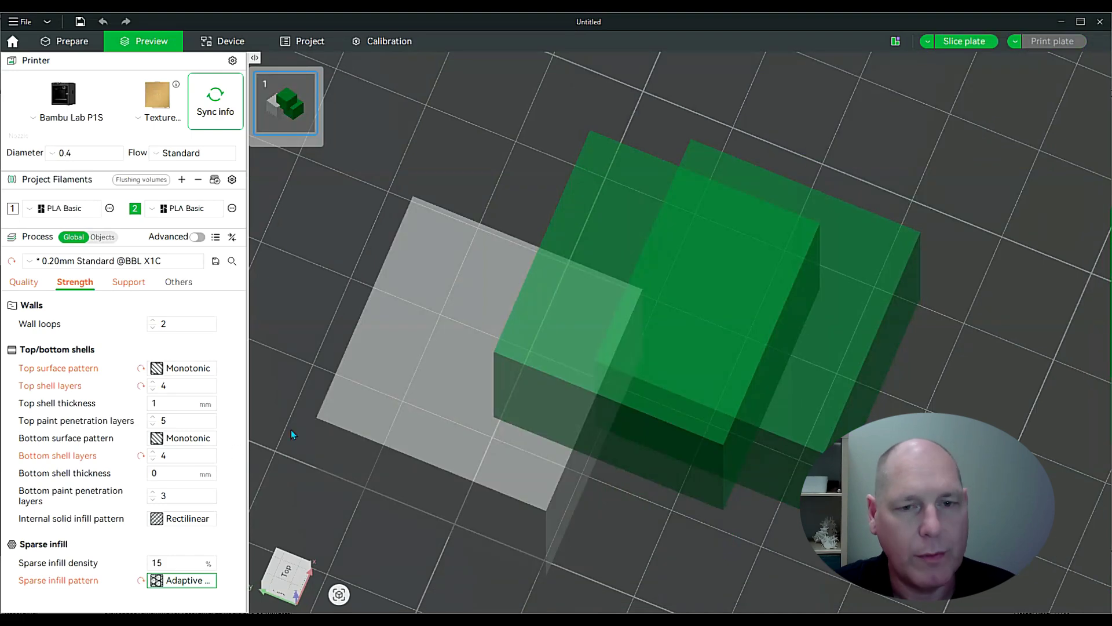
click(963, 42)
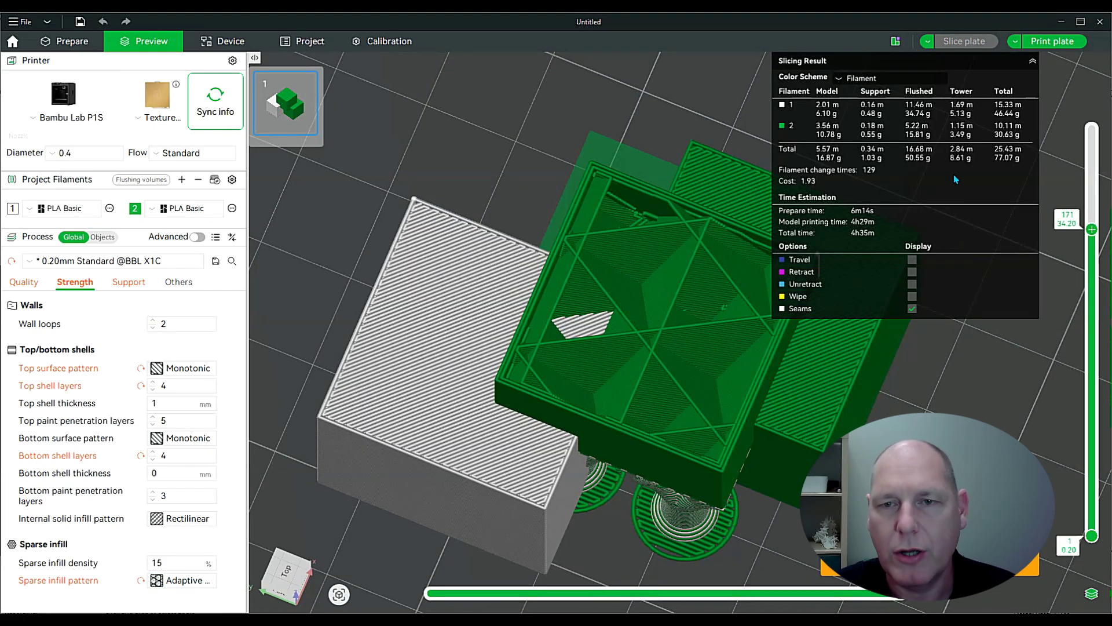
drag(1092, 229, 1091, 129)
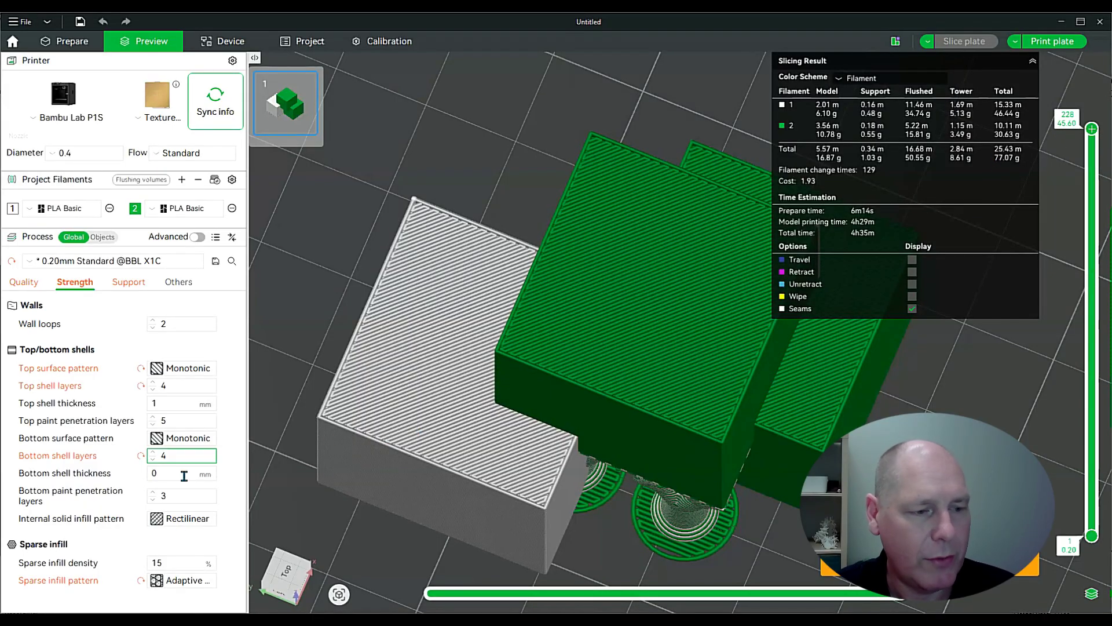
Set the sparse infill pattern to Triangles, slice the plate, and inspect the infill at layer 161.
click(183, 580)
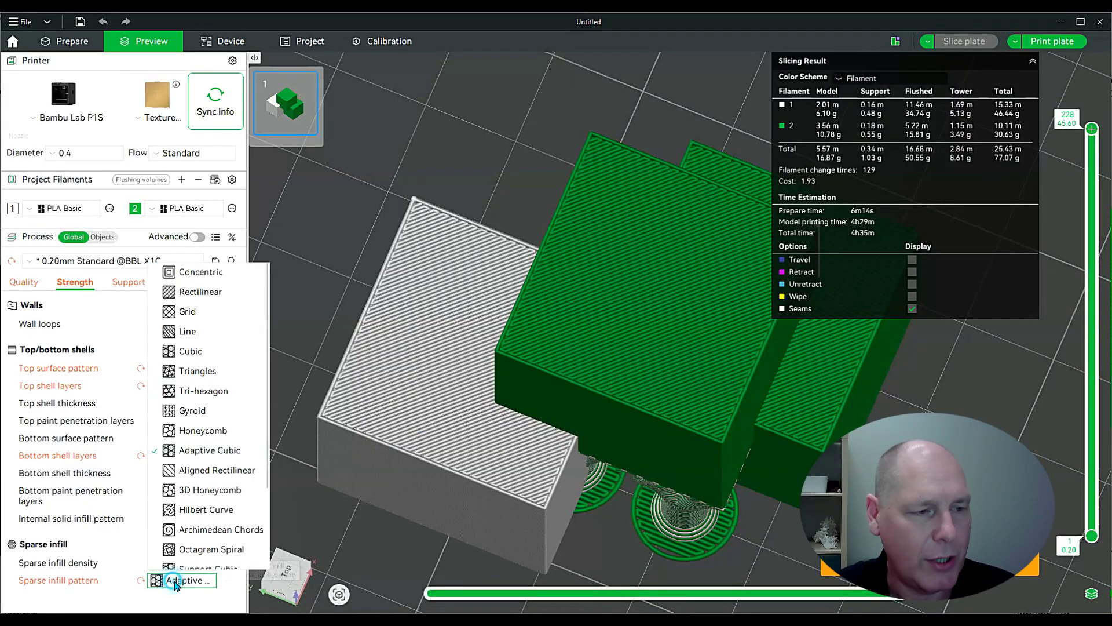
click(200, 370)
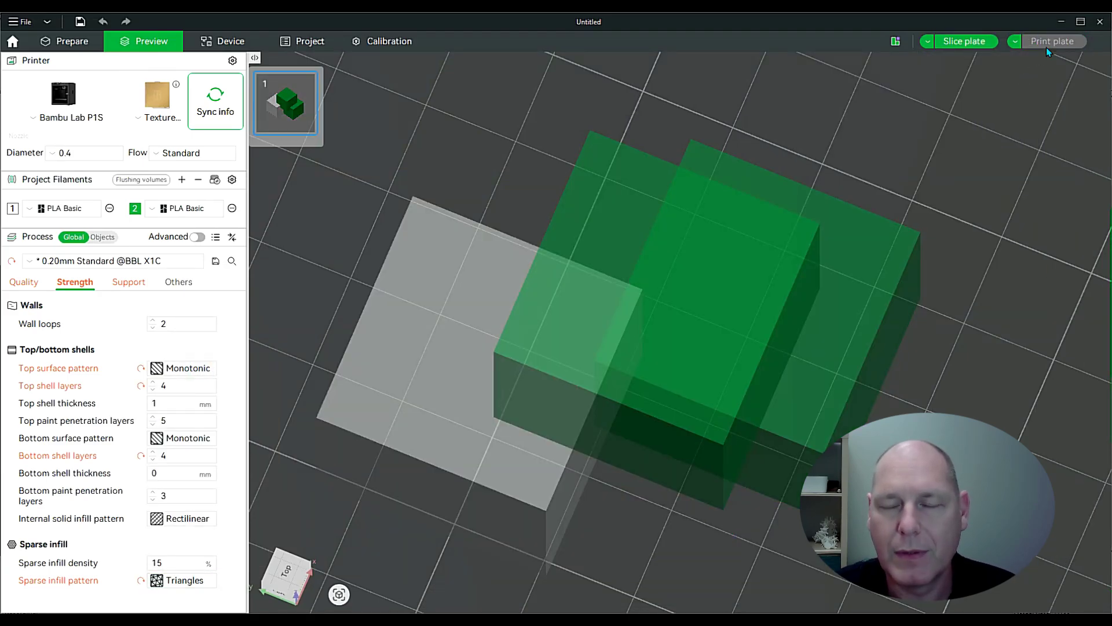
click(984, 42)
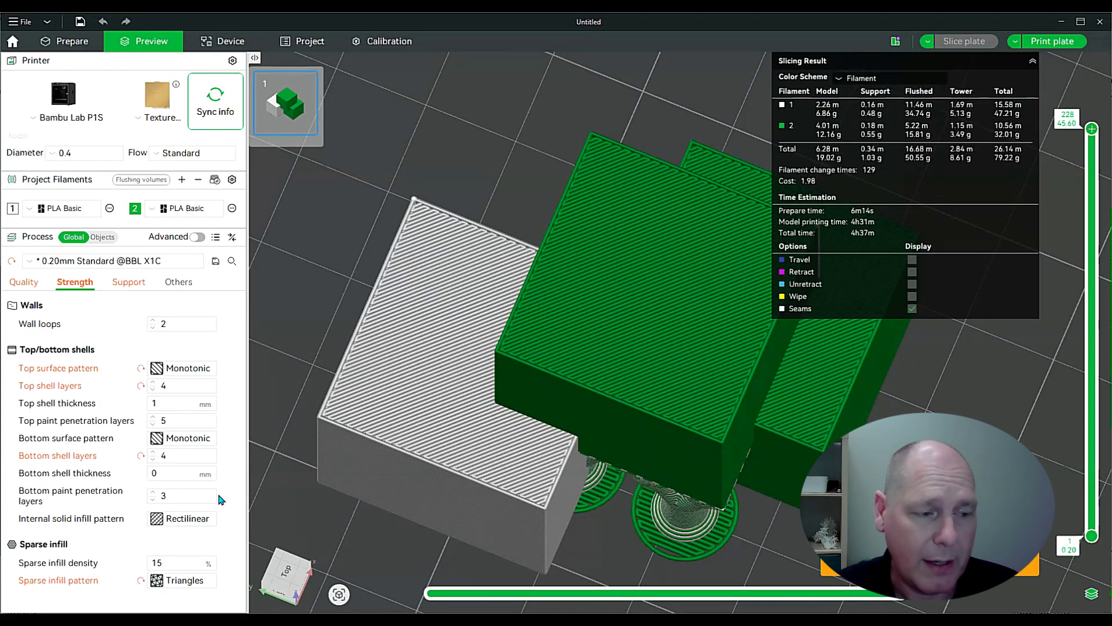
double_click(157, 562)
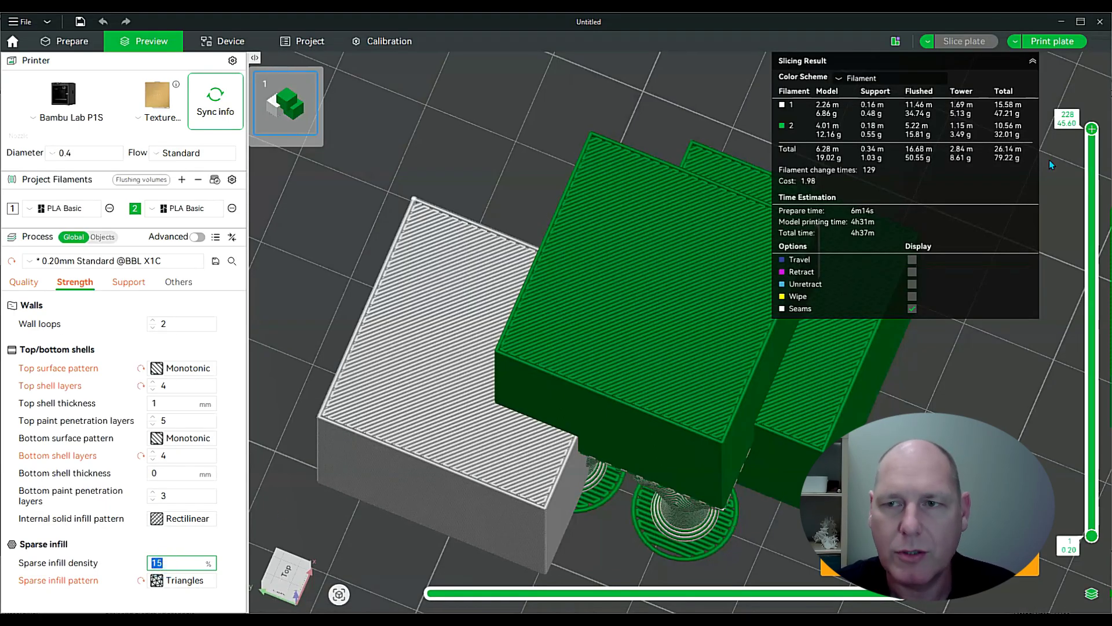
drag(1092, 129, 1092, 246)
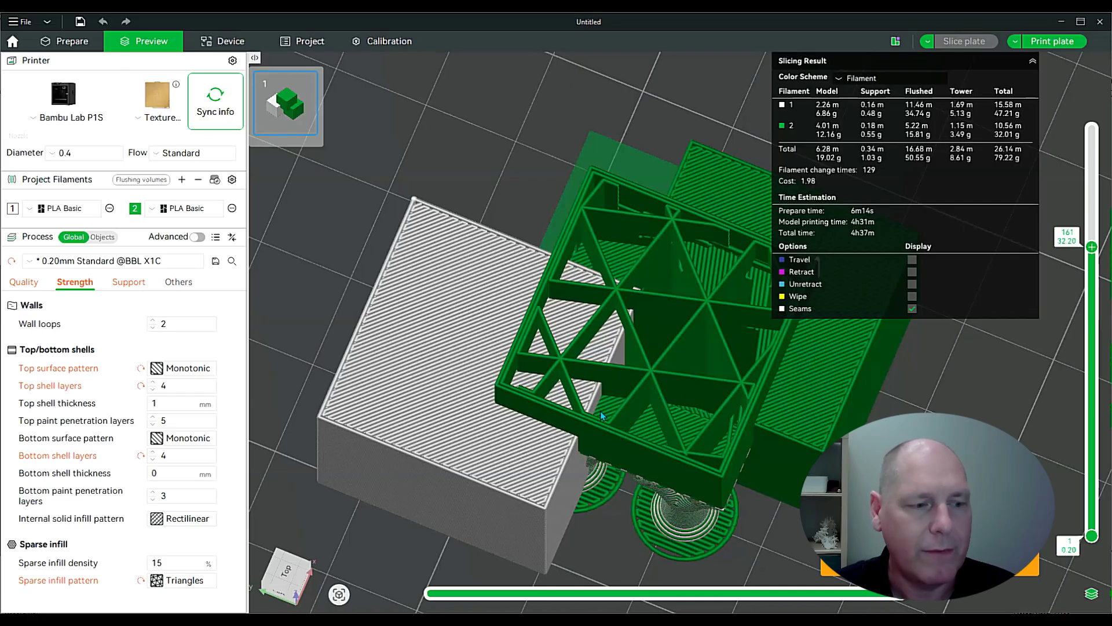
Set the sparse infill density to 25% and slice the plate to inspect the denser infill.
double_click(185, 563)
text(2)
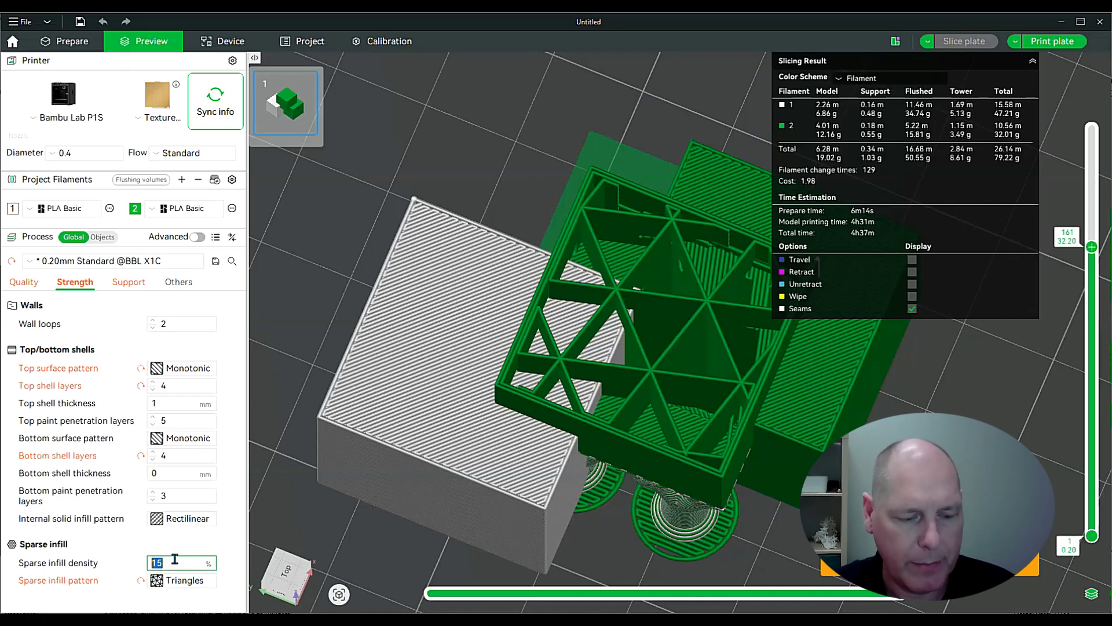
text(5)
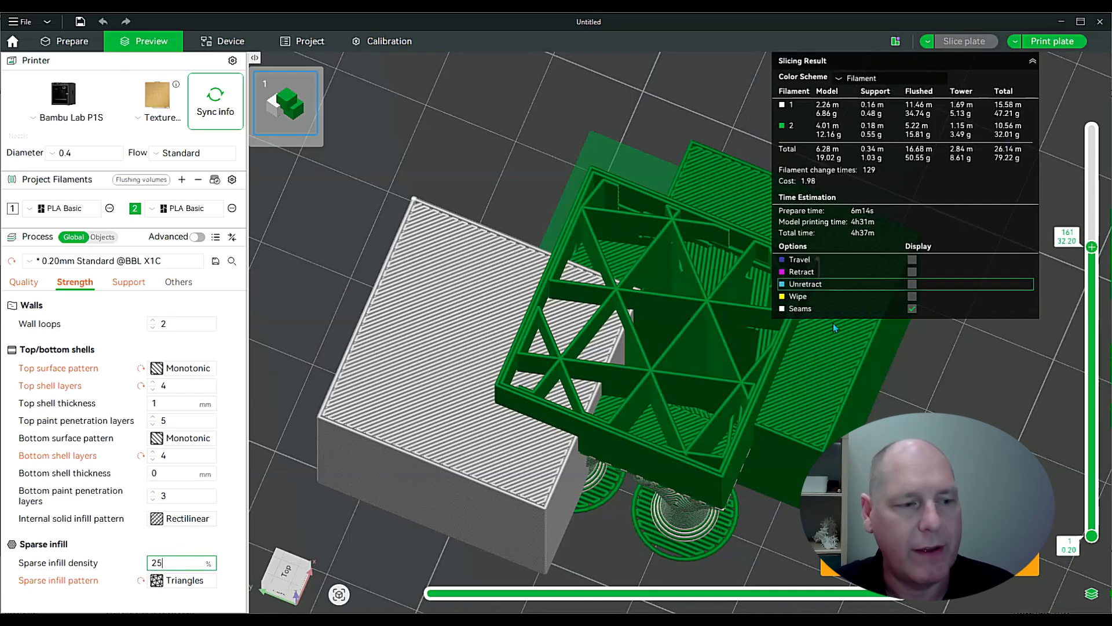
click(968, 375)
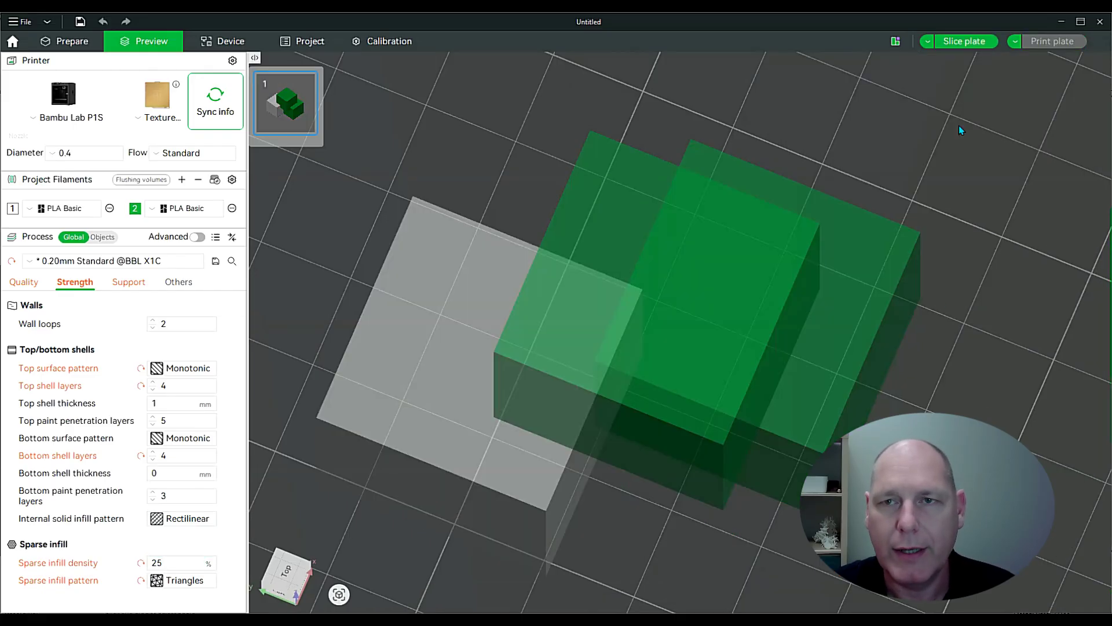
click(962, 42)
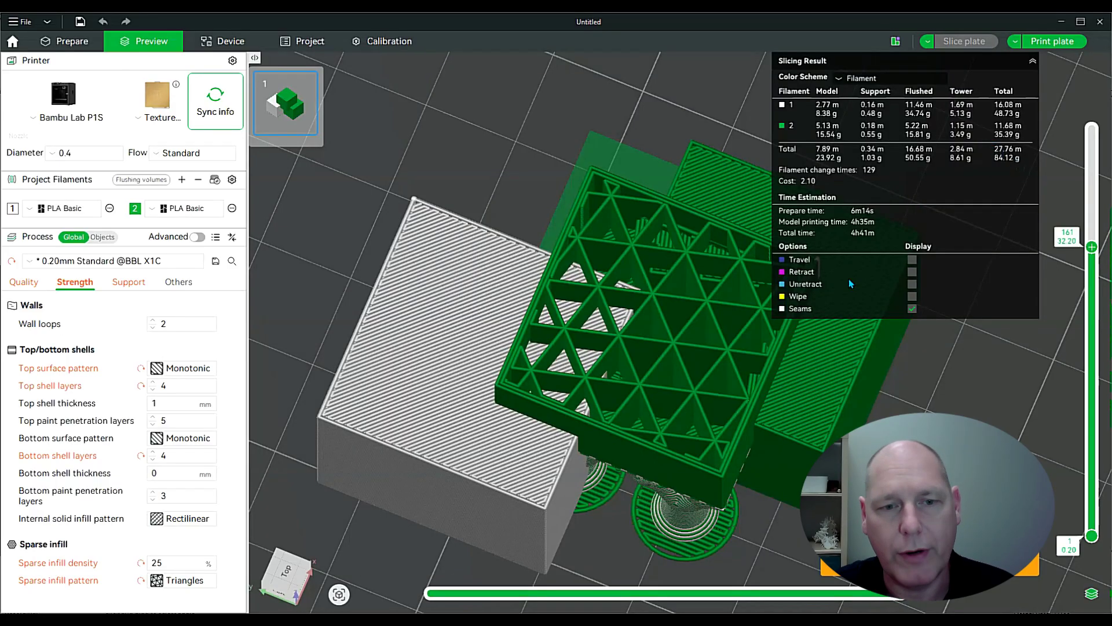
mouse_move(884, 460)
mouse_down()
mouse_move(889, 432)
mouse_move(898, 462)
mouse_up()
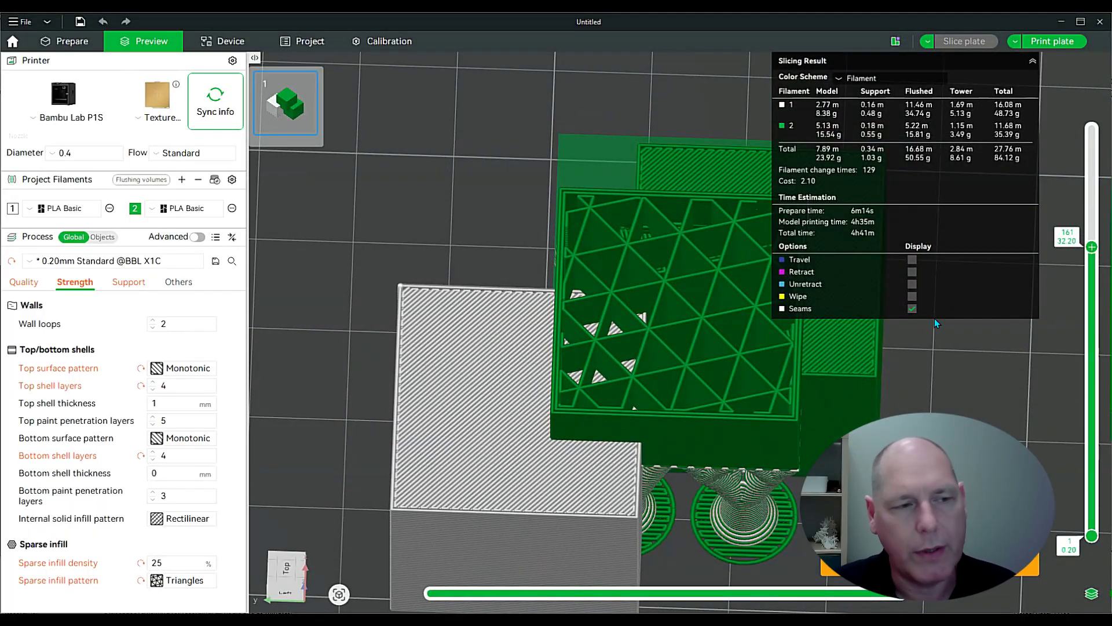
click(338, 261)
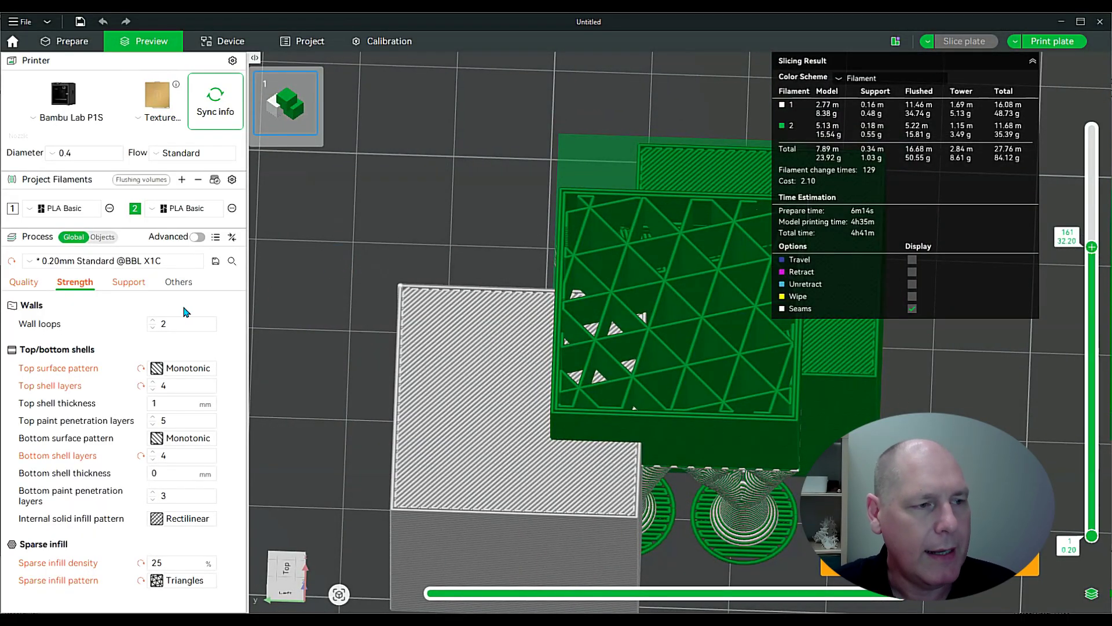
Open the support settings and examine the tree supports under the overhanging green cube up close.
click(129, 286)
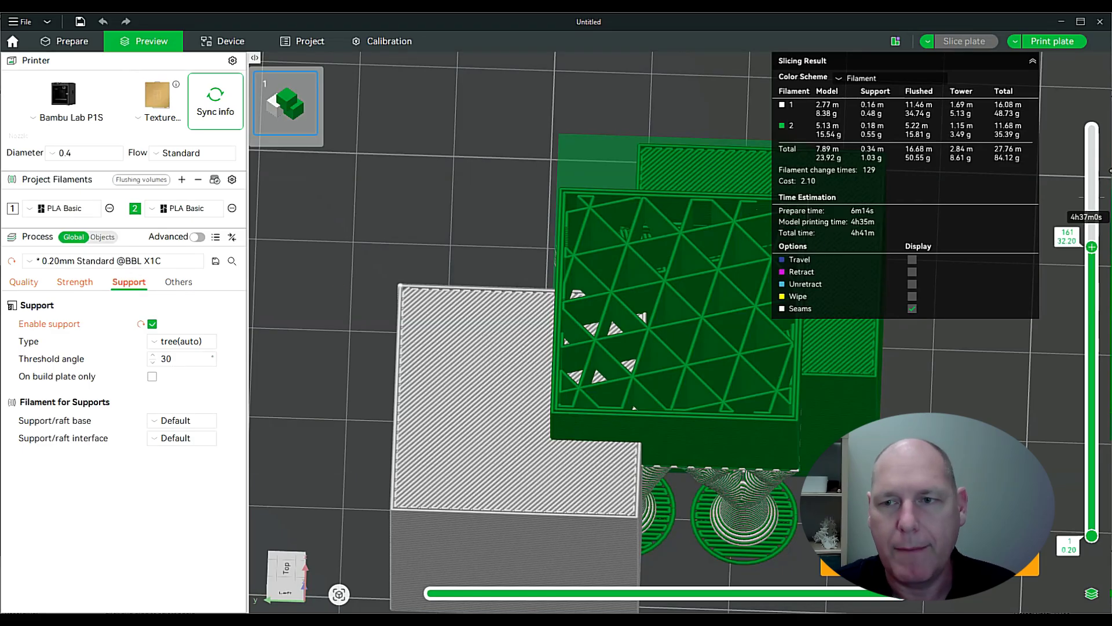
drag(590, 345, 637, 309)
scroll(636, 310, up, 6)
drag(569, 355, 615, 334)
scroll(616, 335, down, 4)
scroll(737, 338, down, 2)
drag(809, 354, 749, 381)
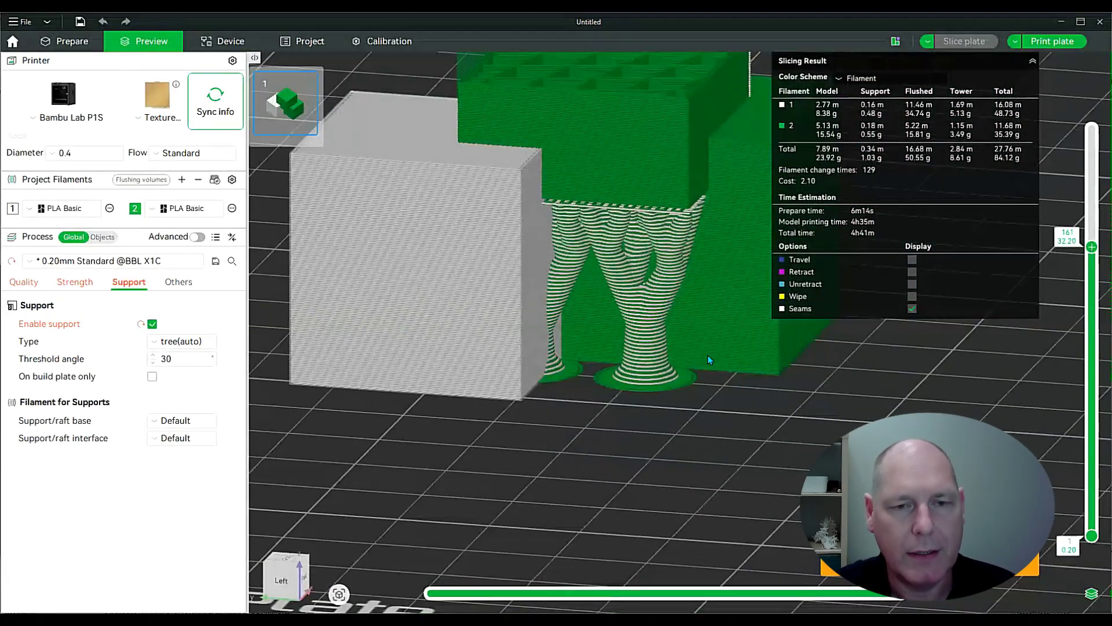
scroll(687, 304, up, 3)
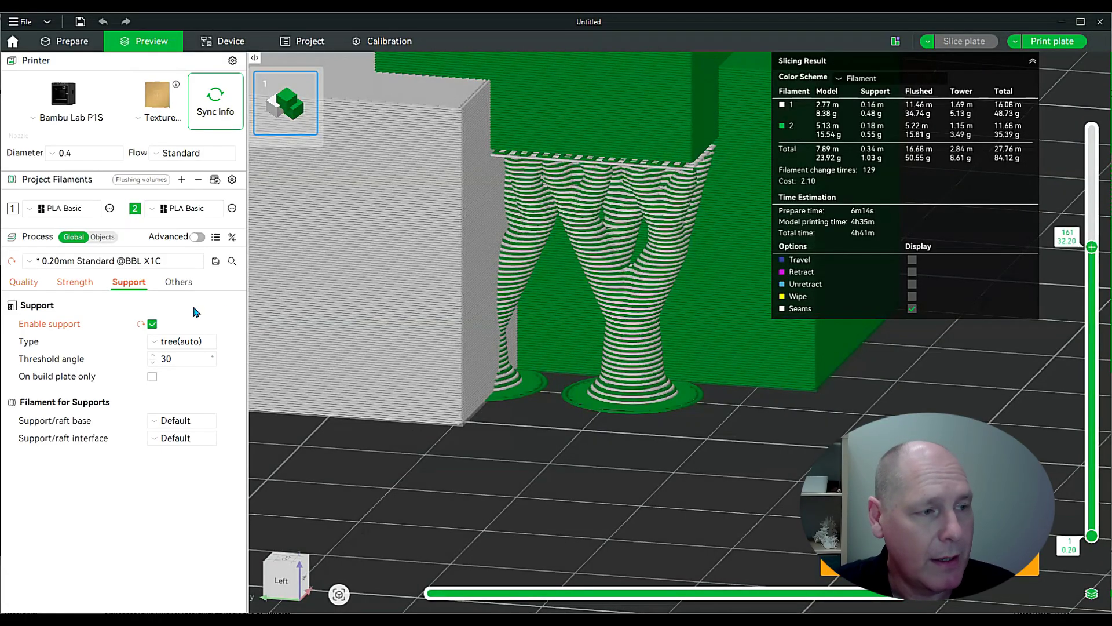
Try disabling support and slice the plate to inspect the unsupported overhang of the green cube.
click(152, 324)
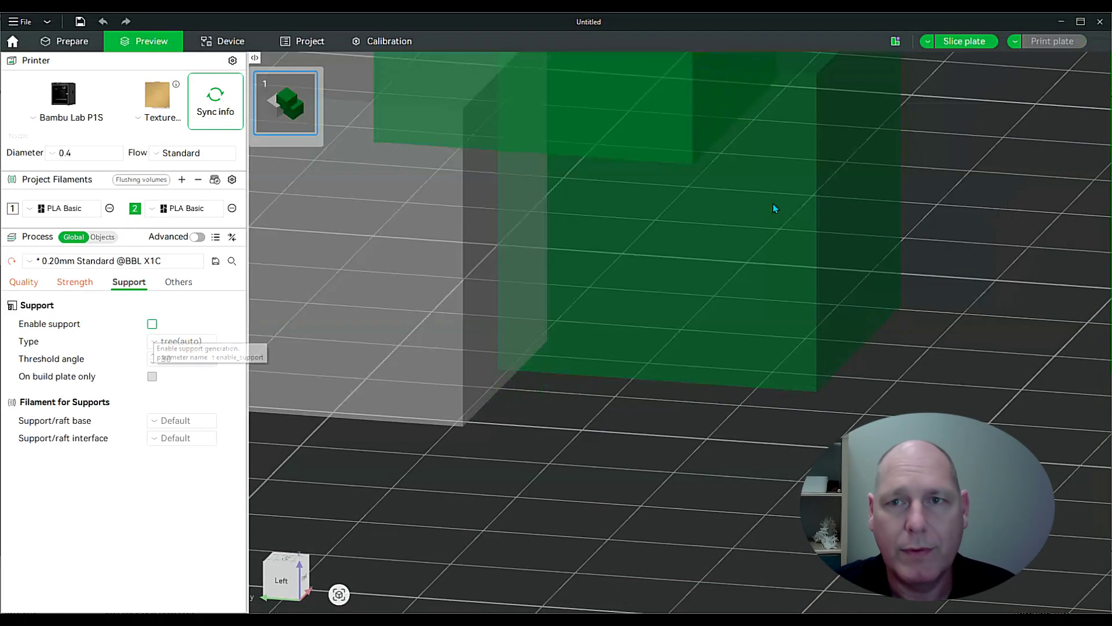
click(959, 44)
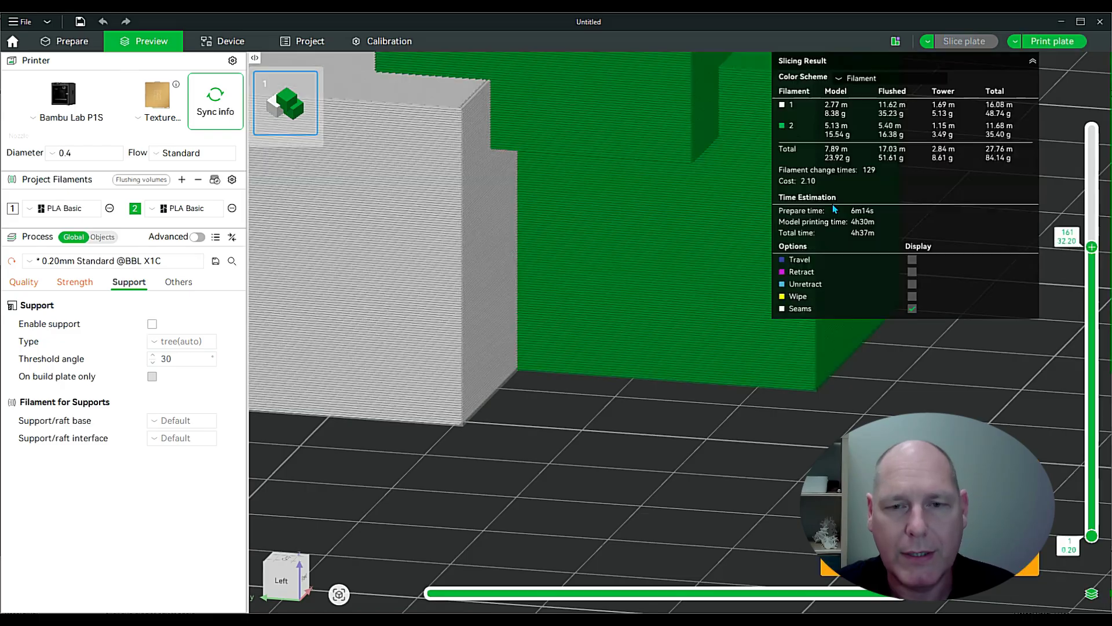
drag(760, 482, 750, 479)
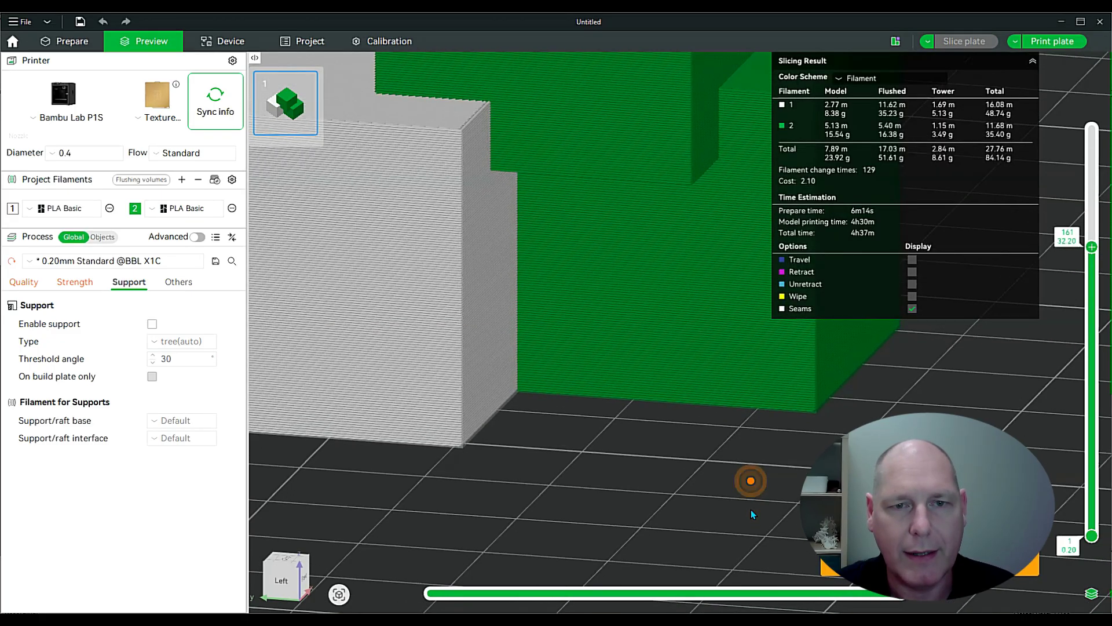
right_drag(750, 509, 715, 516)
drag(715, 516, 729, 529)
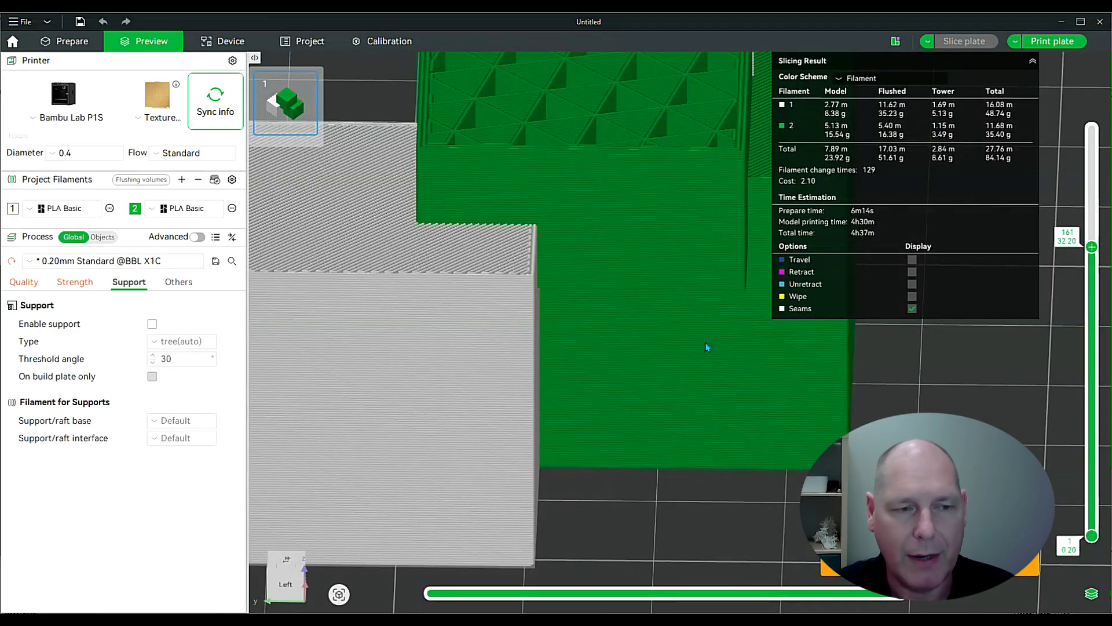
scroll(714, 370, down, 1)
Enable support with the type normal(auto), slice the plate, and inspect the supports under the green cube.
click(150, 322)
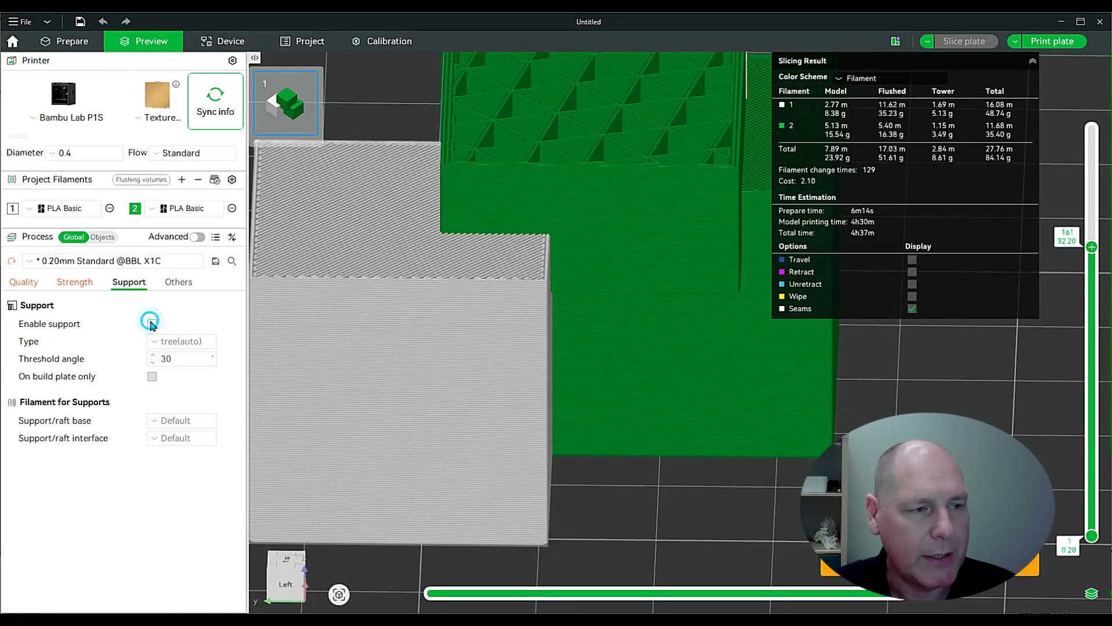
click(174, 342)
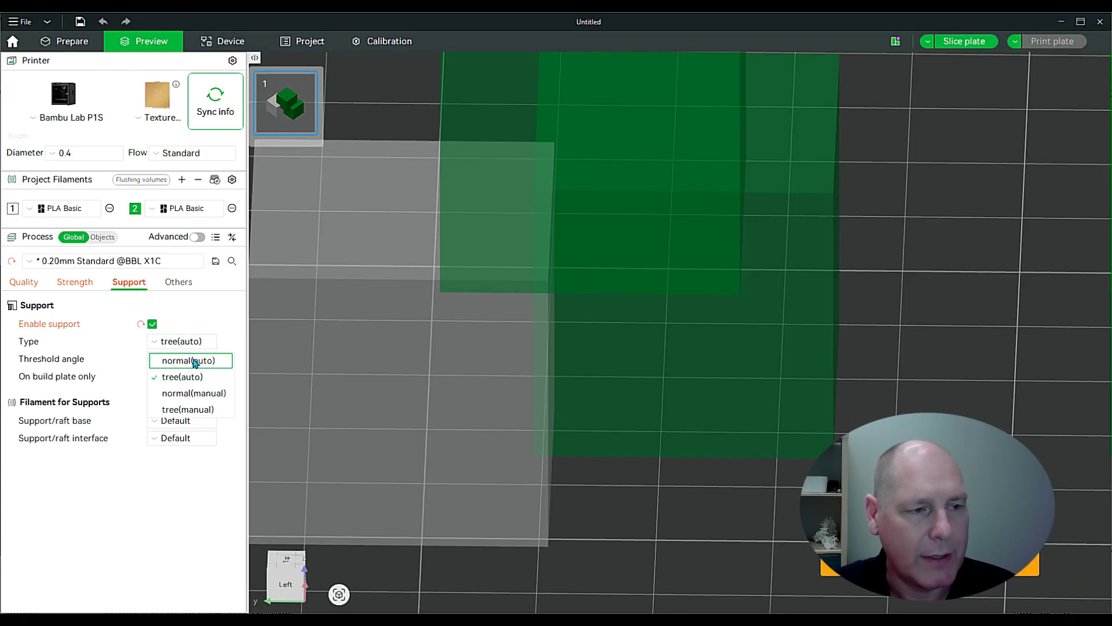
click(193, 361)
click(964, 41)
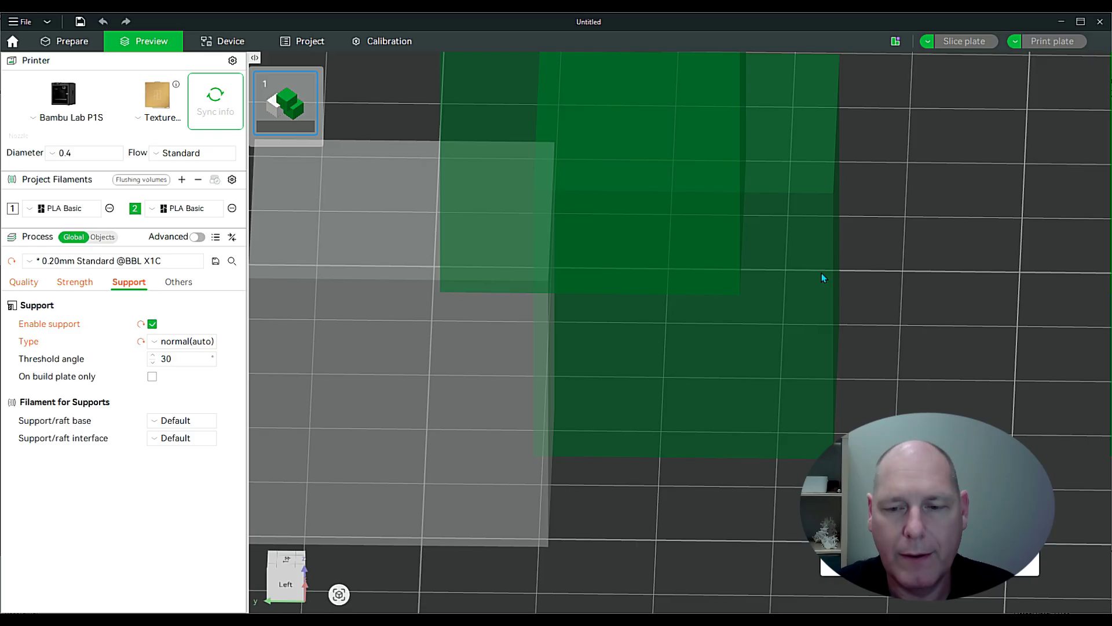
drag(840, 419, 803, 410)
click(181, 343)
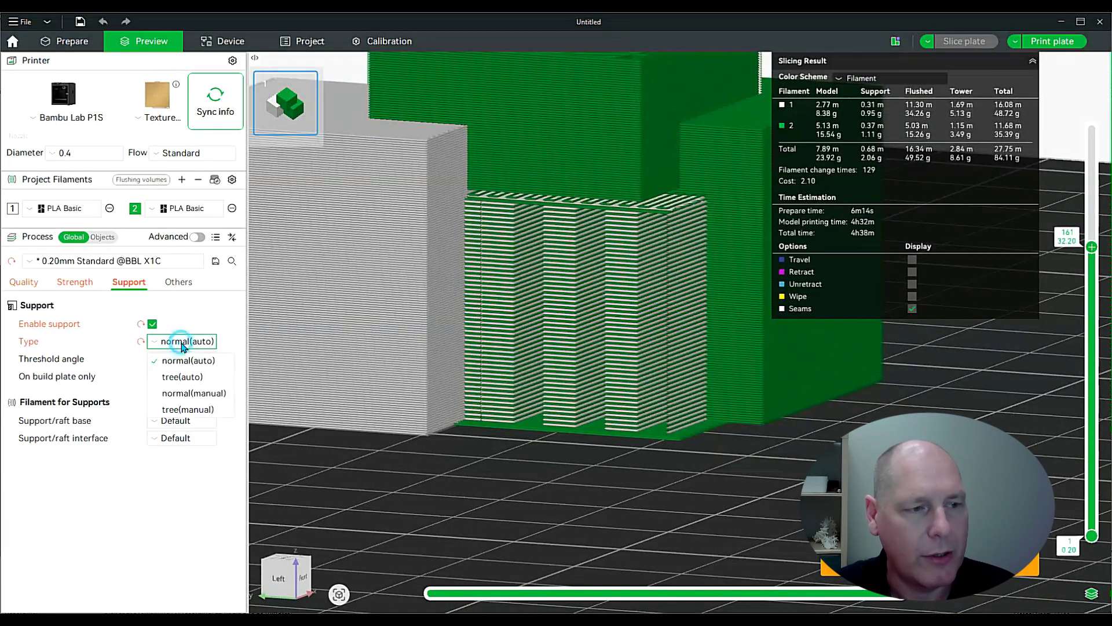
click(189, 360)
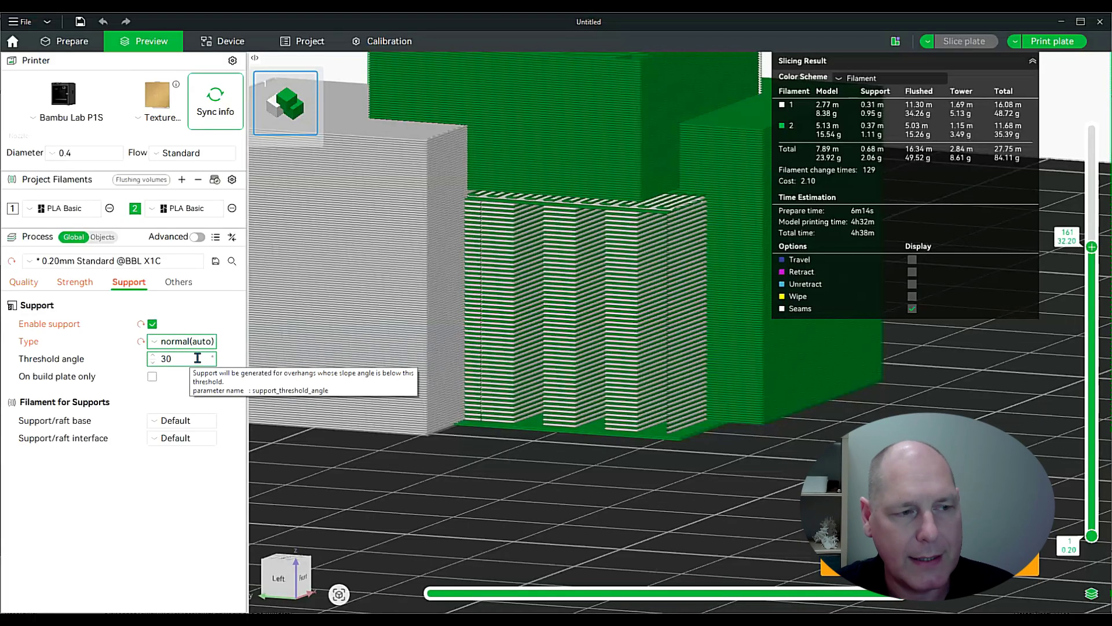
Check the support type and examine the normal supports under the green cube from a higher angle.
click(210, 345)
click(211, 345)
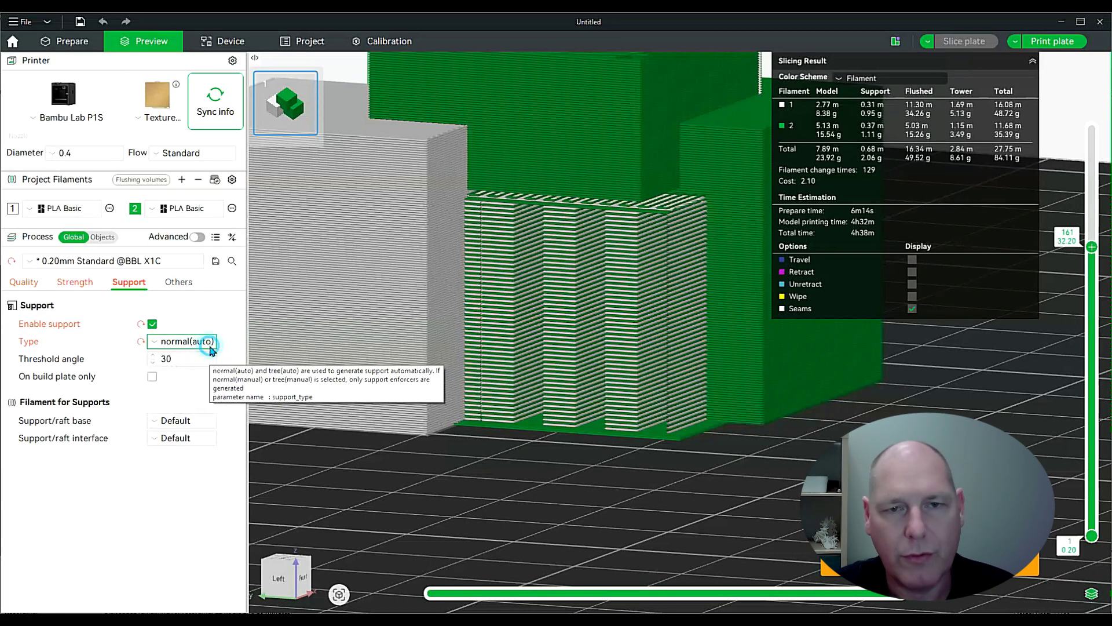
click(647, 443)
drag(647, 443, 649, 447)
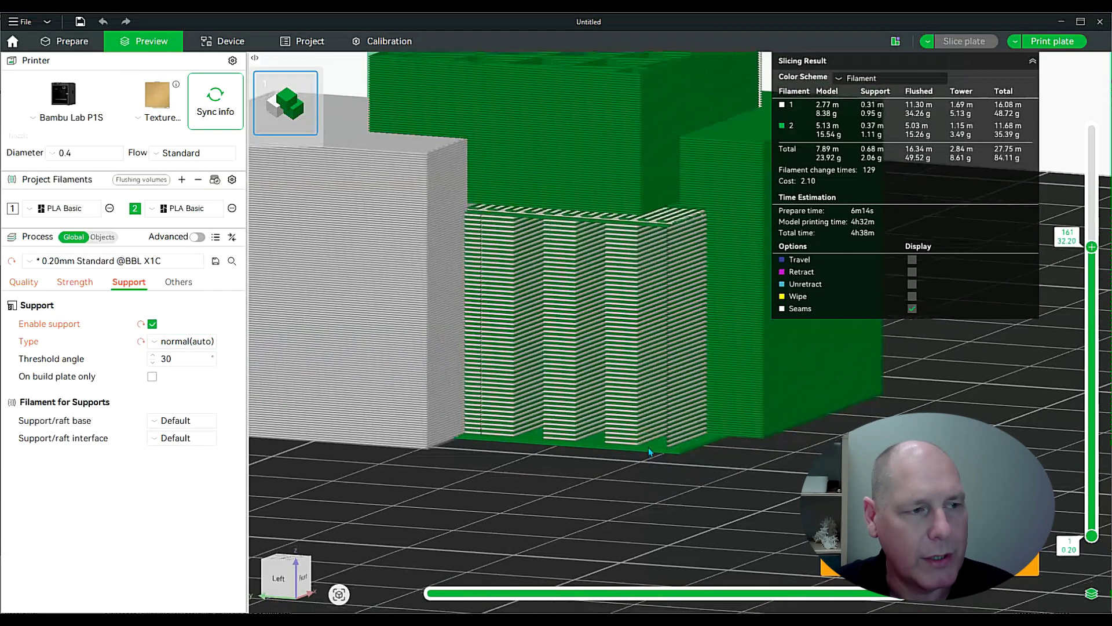
right_drag(648, 448, 648, 417)
mouse_move(648, 417)
mouse_down()
mouse_move(665, 448)
mouse_move(660, 406)
mouse_up()
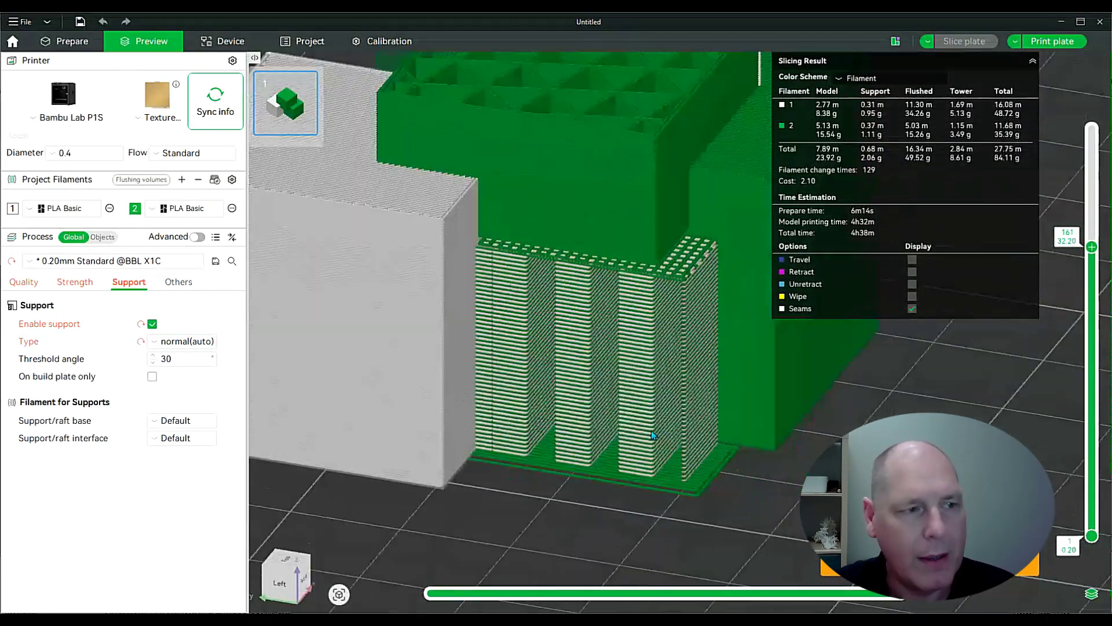
Show the advanced support settings, check the style setting, and hide the advanced settings again.
click(197, 236)
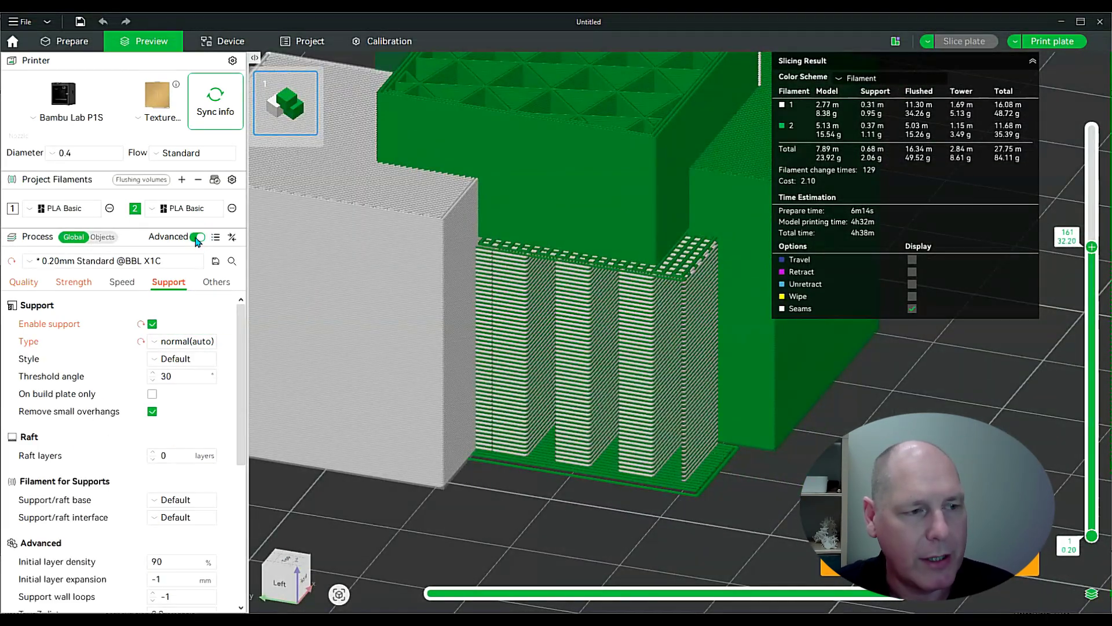
click(184, 358)
click(197, 237)
click(198, 237)
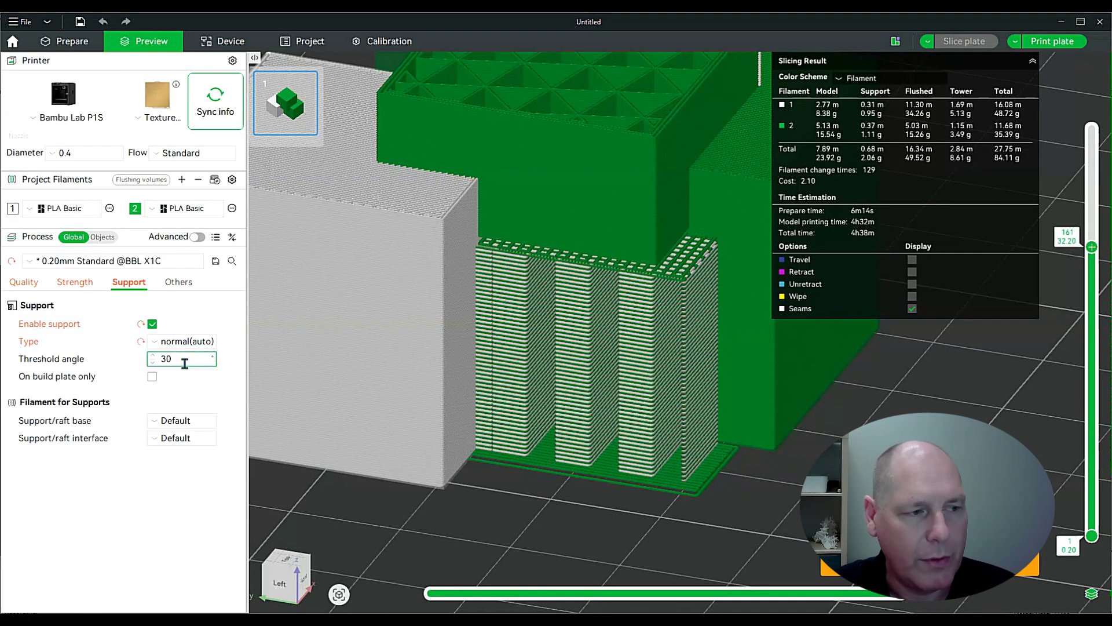
Restrict supports to the build plate only, slice the plate, and inspect the supports under the green cube.
scroll(771, 464, up, 3)
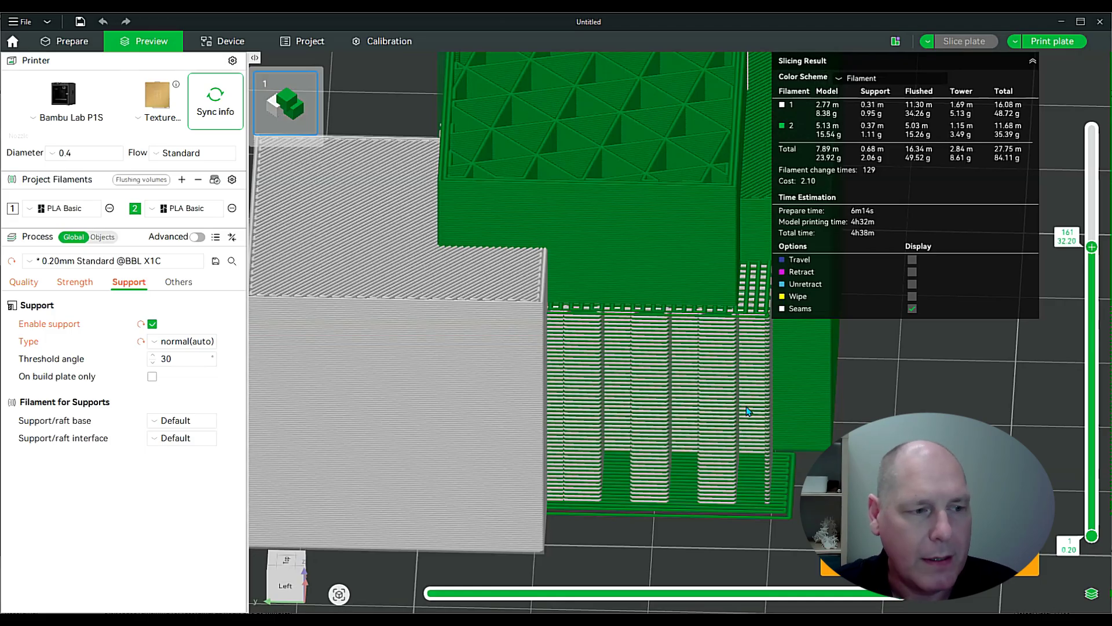
click(153, 378)
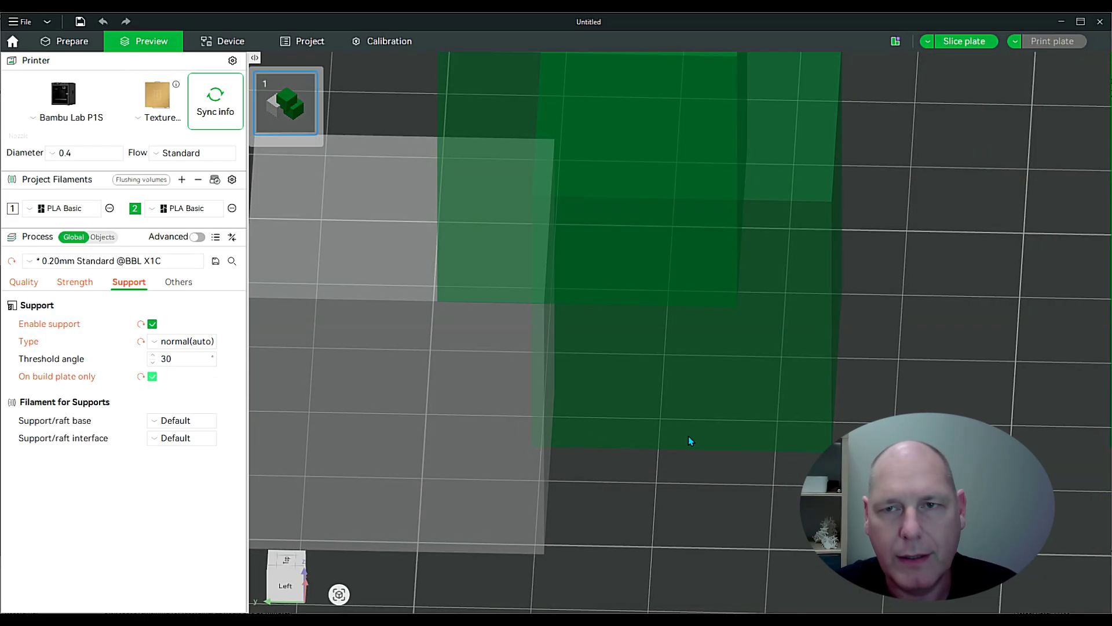
click(952, 42)
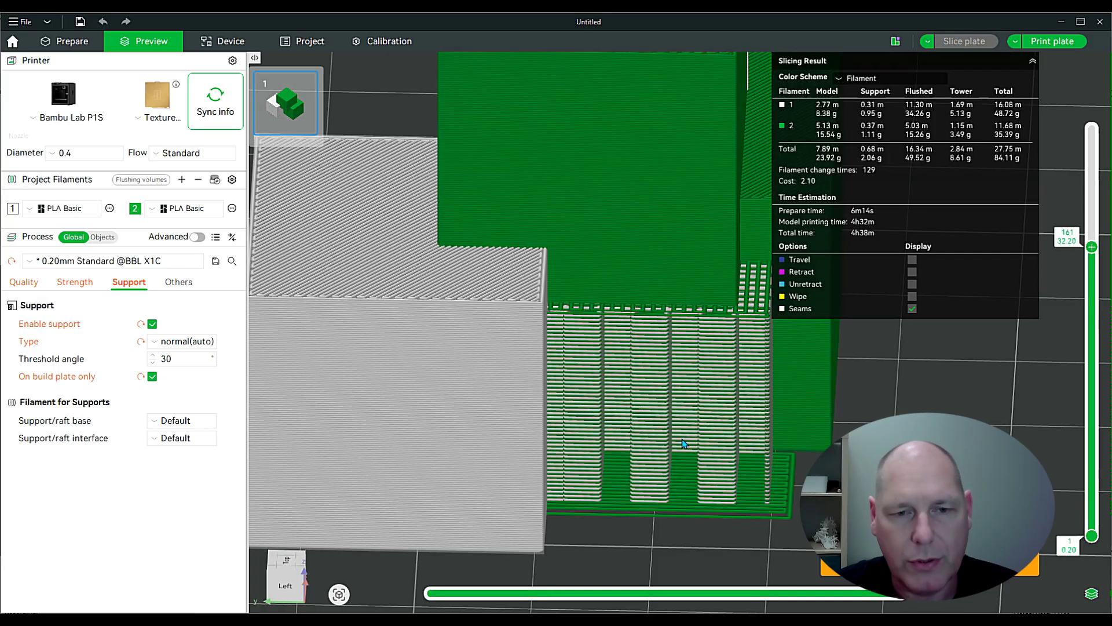
key(0)
drag(639, 346, 650, 339)
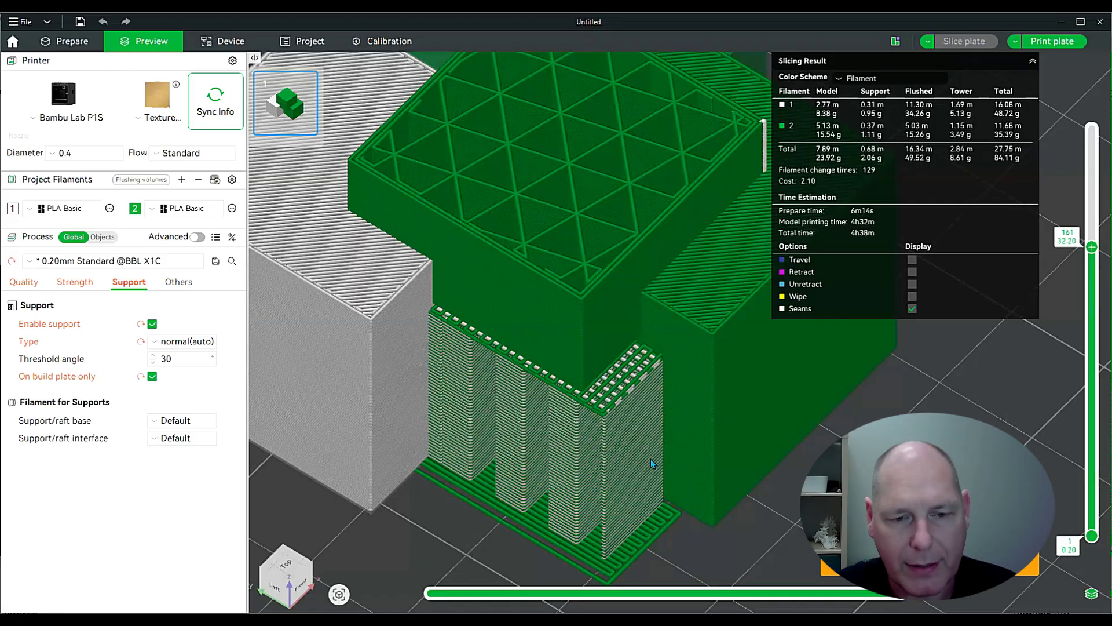
scroll(725, 479, down, 2)
drag(727, 478, 686, 359)
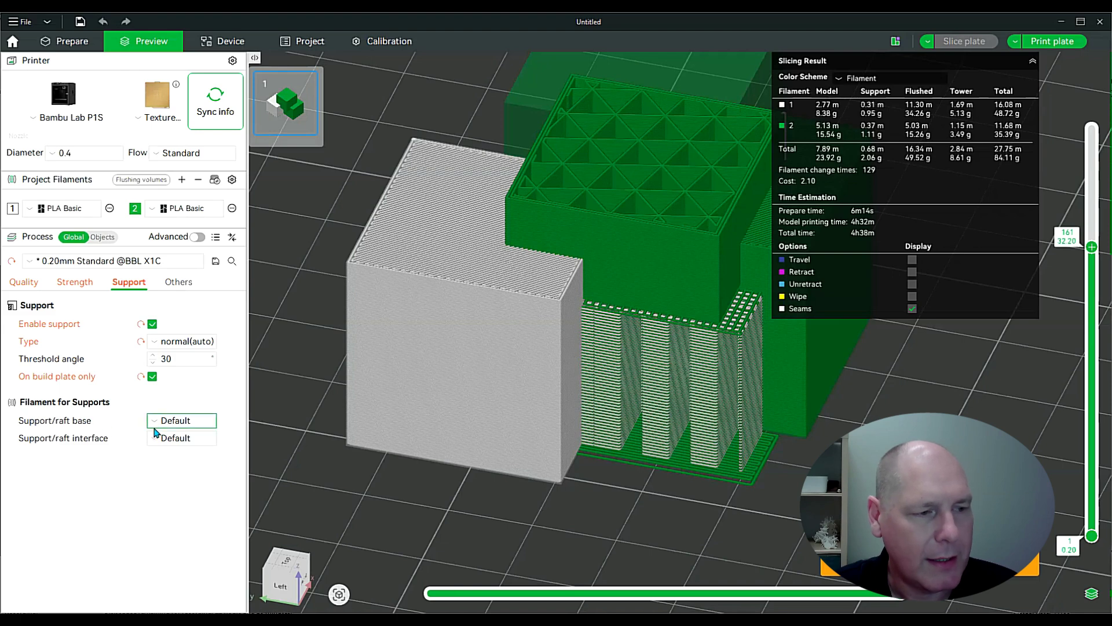
Try filament 1 PLA for the support/raft base, slice the plate, and inspect the supports.
click(172, 426)
click(131, 433)
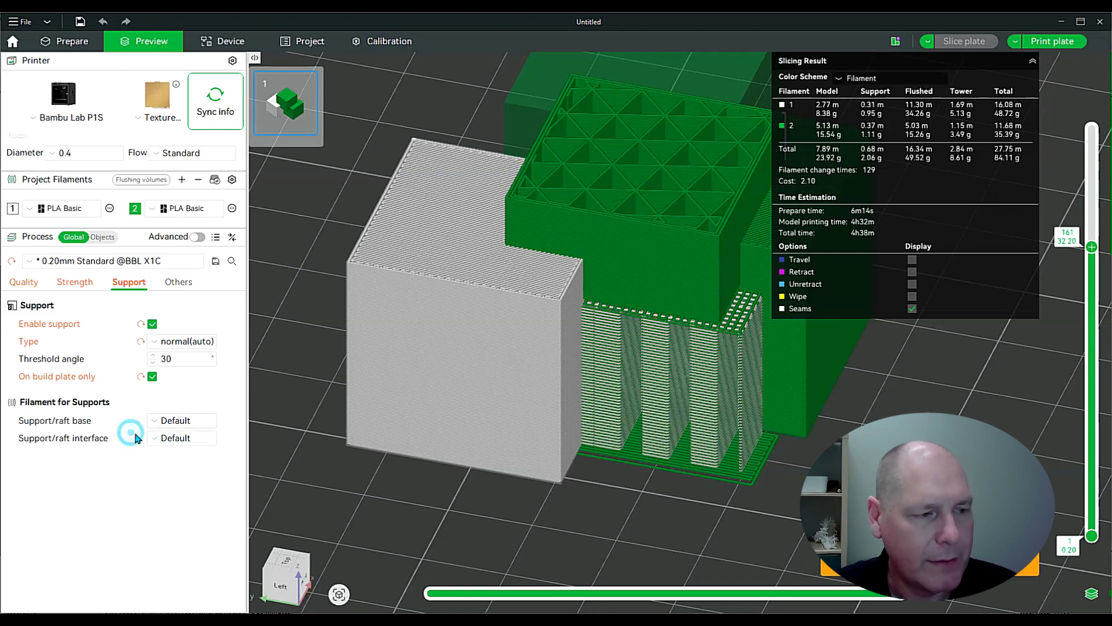
click(180, 440)
click(121, 439)
click(175, 424)
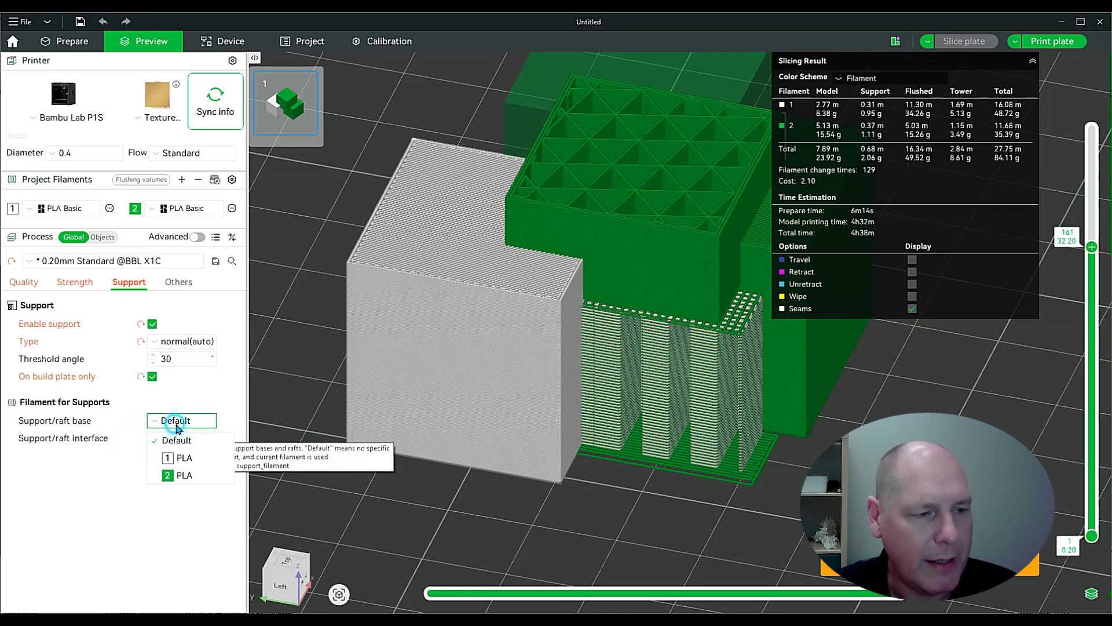
click(197, 463)
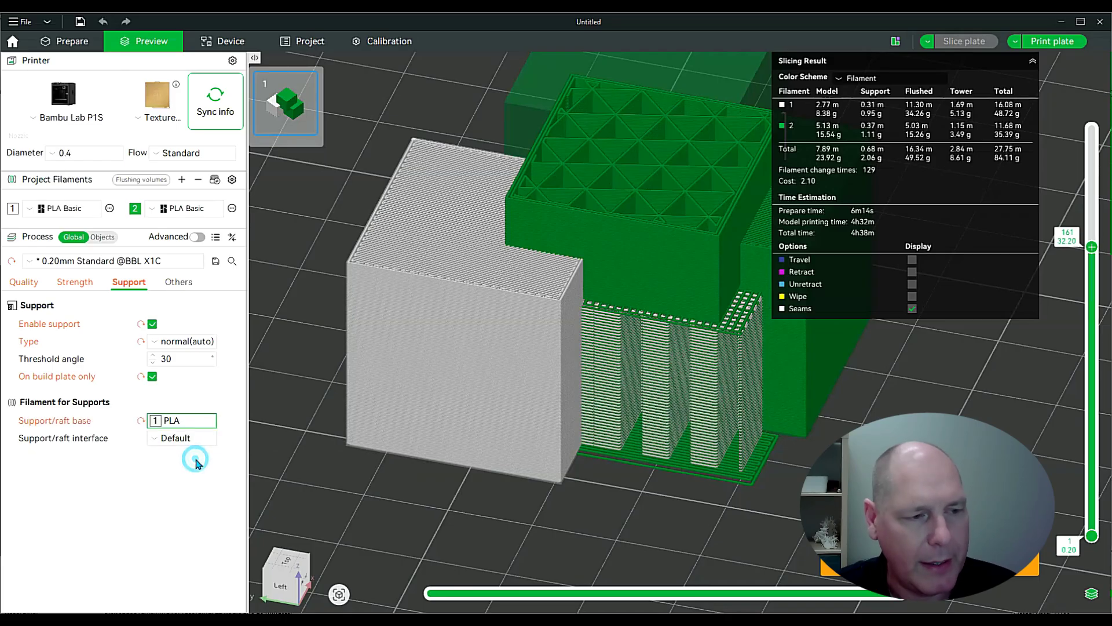
click(964, 41)
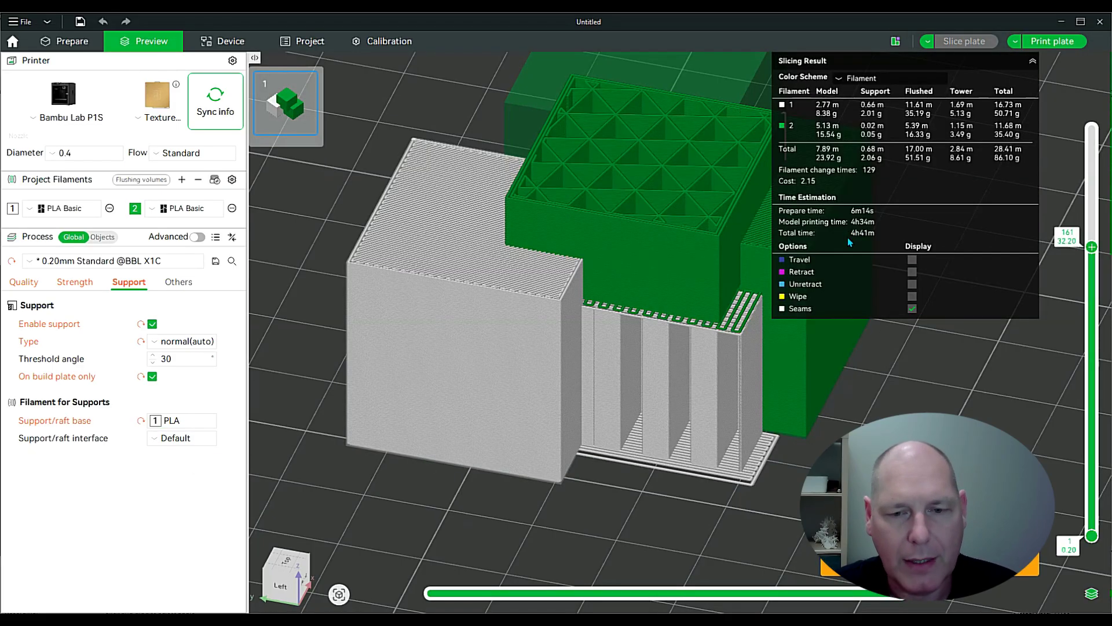
drag(826, 423, 766, 439)
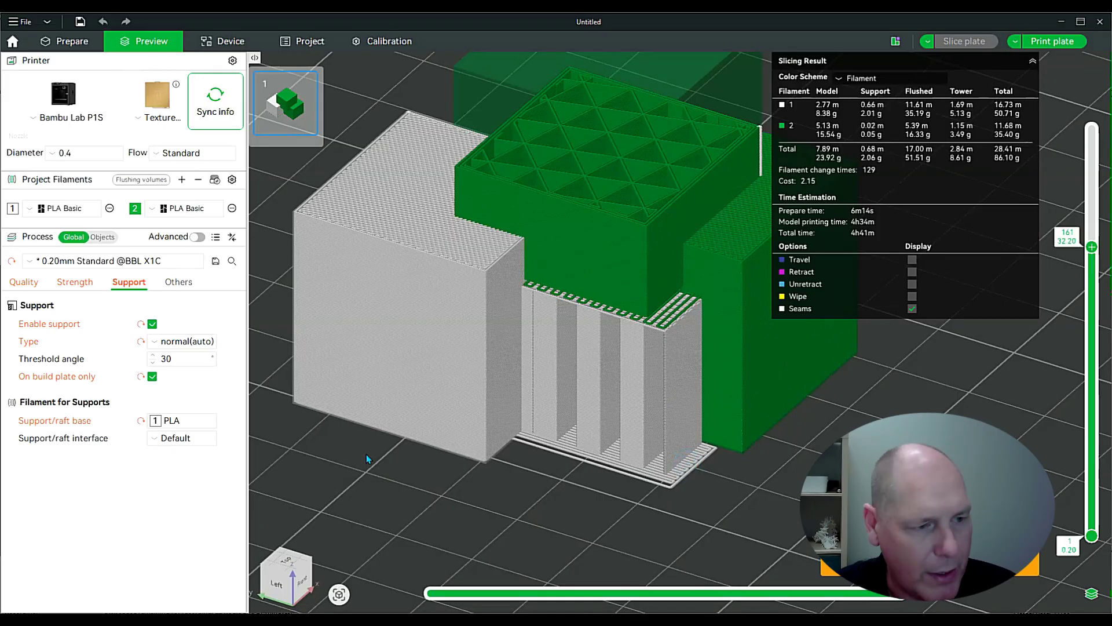
Try filament 2 PLA for the support/raft base and slice the plate to compare.
click(173, 421)
click(168, 475)
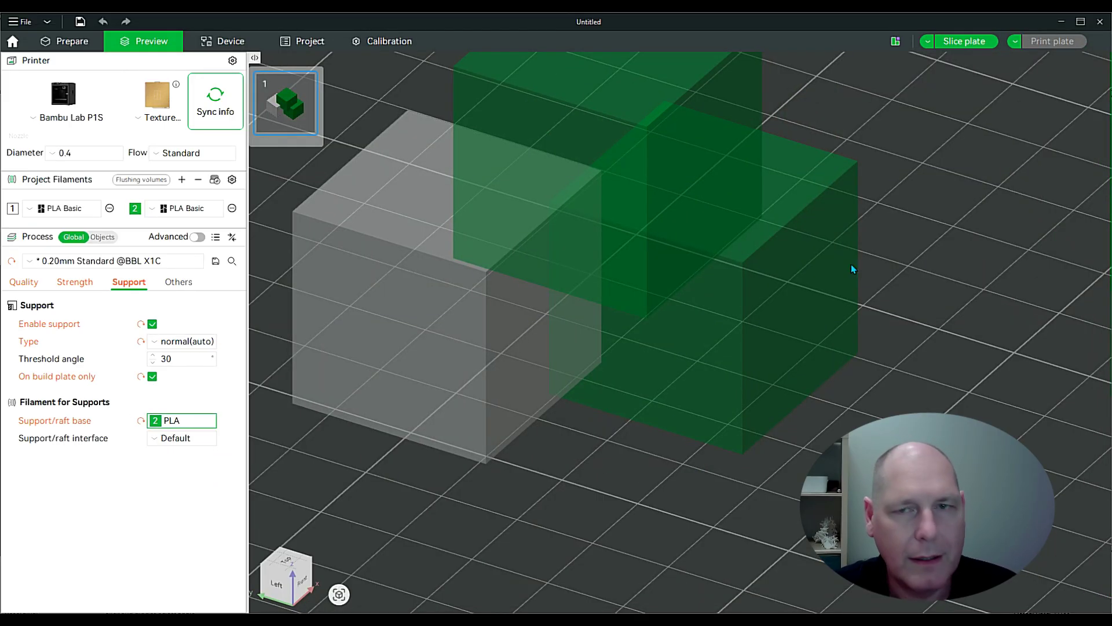
click(963, 42)
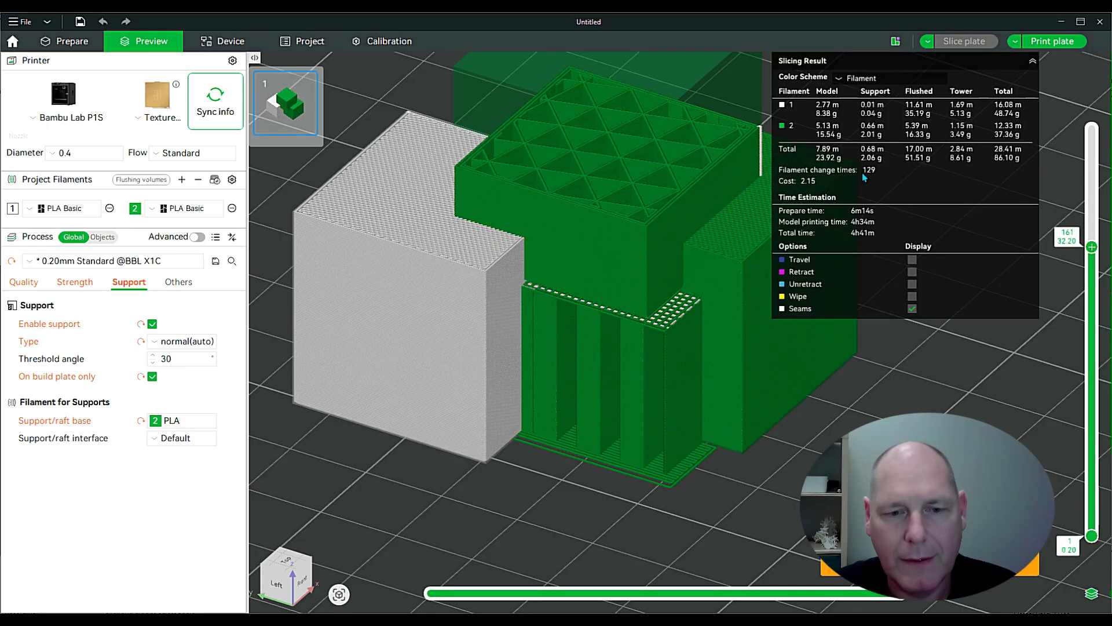
Return the support/raft base filament to Default, slice the plate, and inspect the supports.
click(177, 438)
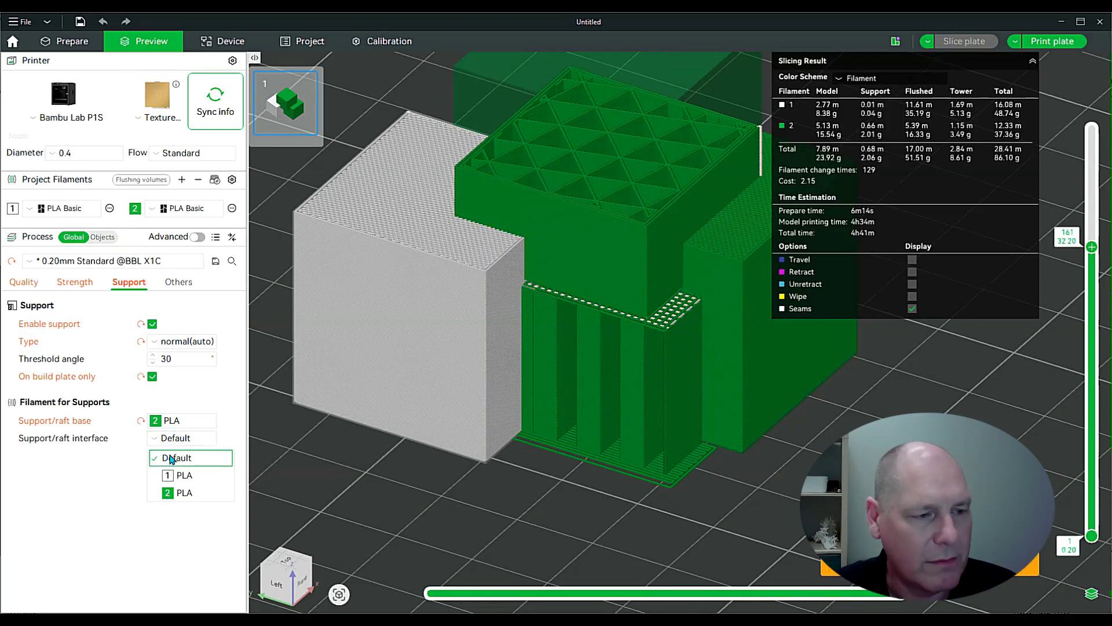
click(178, 422)
click(177, 441)
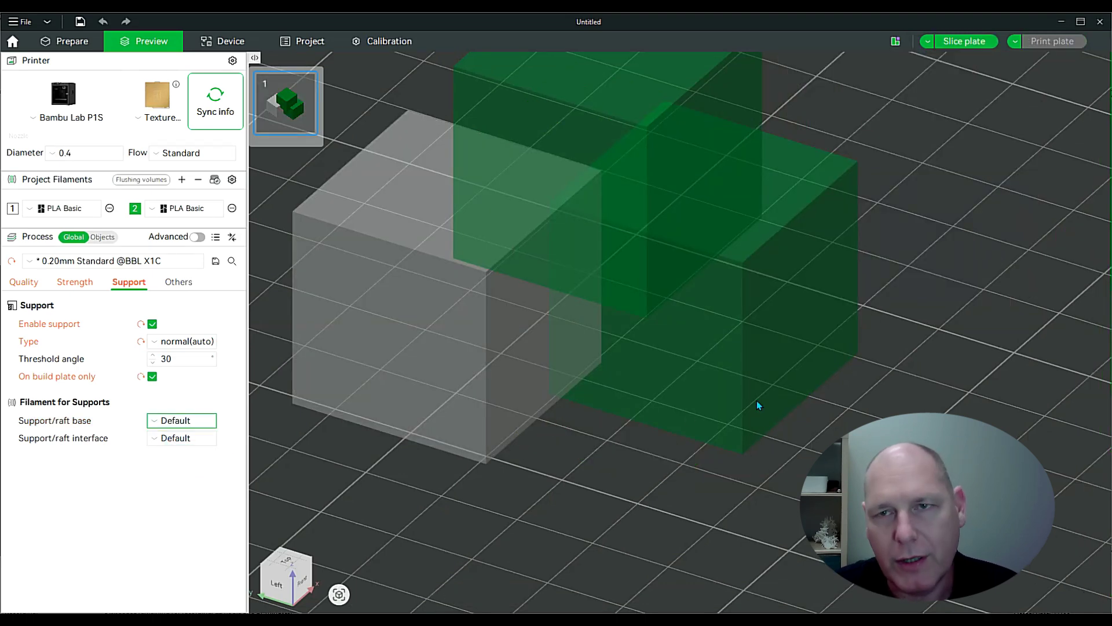
click(948, 41)
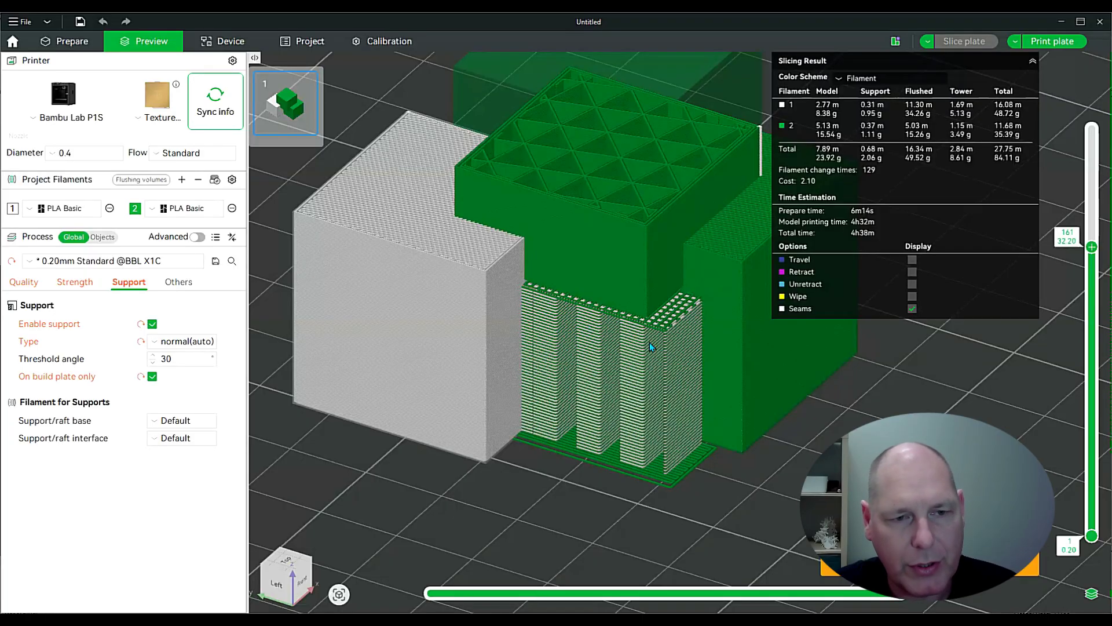
mouse_move(590, 361)
mouse_down()
mouse_move(621, 344)
mouse_move(577, 354)
mouse_up()
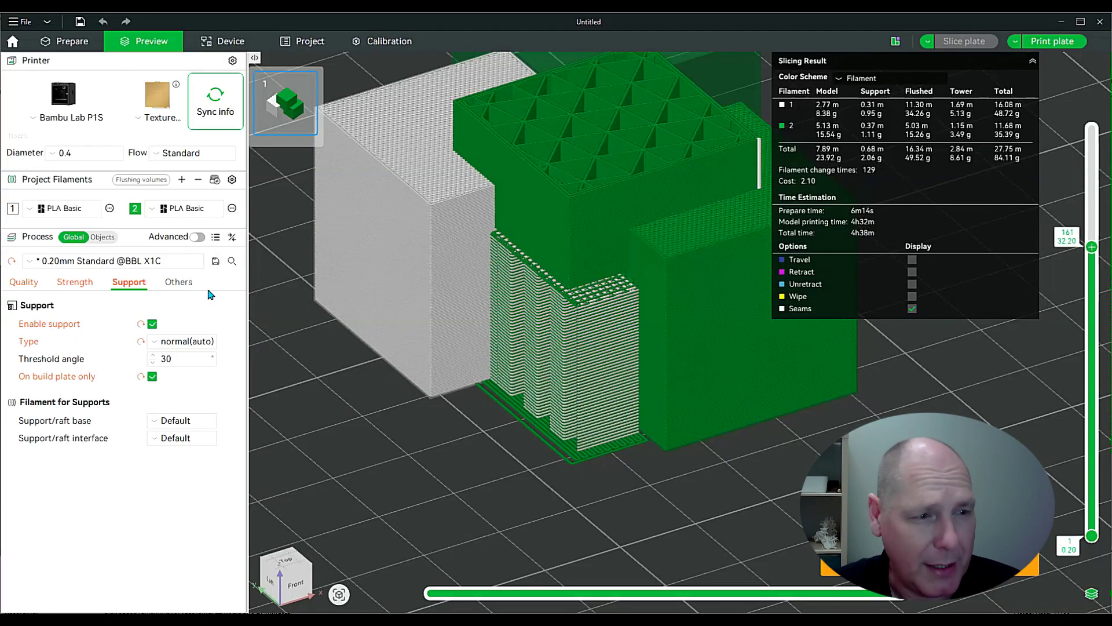
Set the skirt loops to 2, slice the plate, and inspect the skirt around the cubes and prime tower.
click(184, 283)
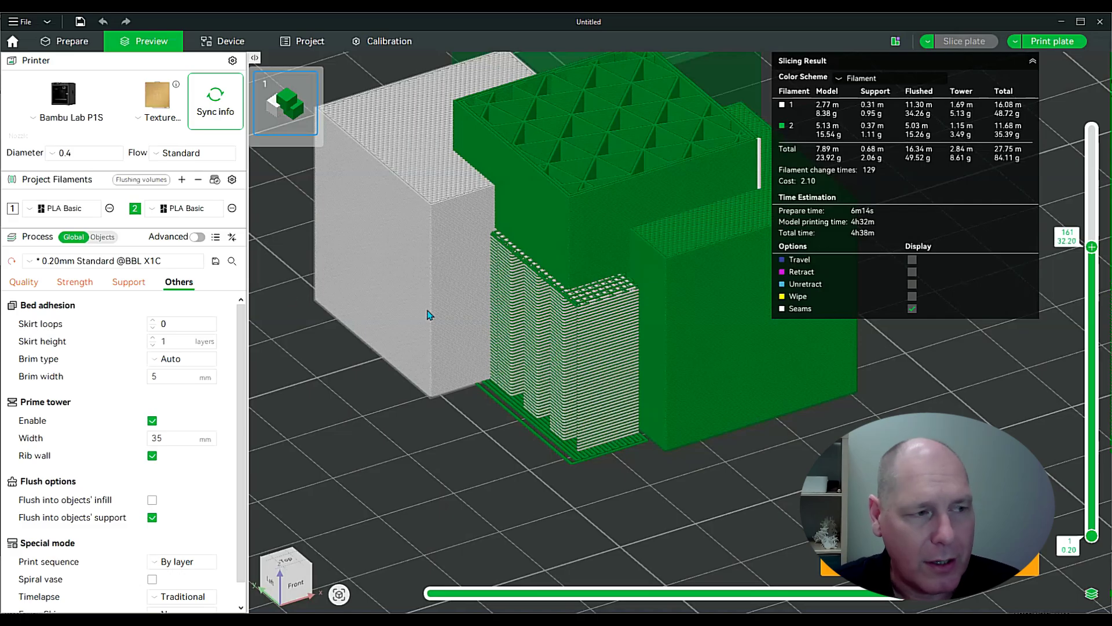
scroll(658, 367, down, 5)
drag(735, 371, 494, 387)
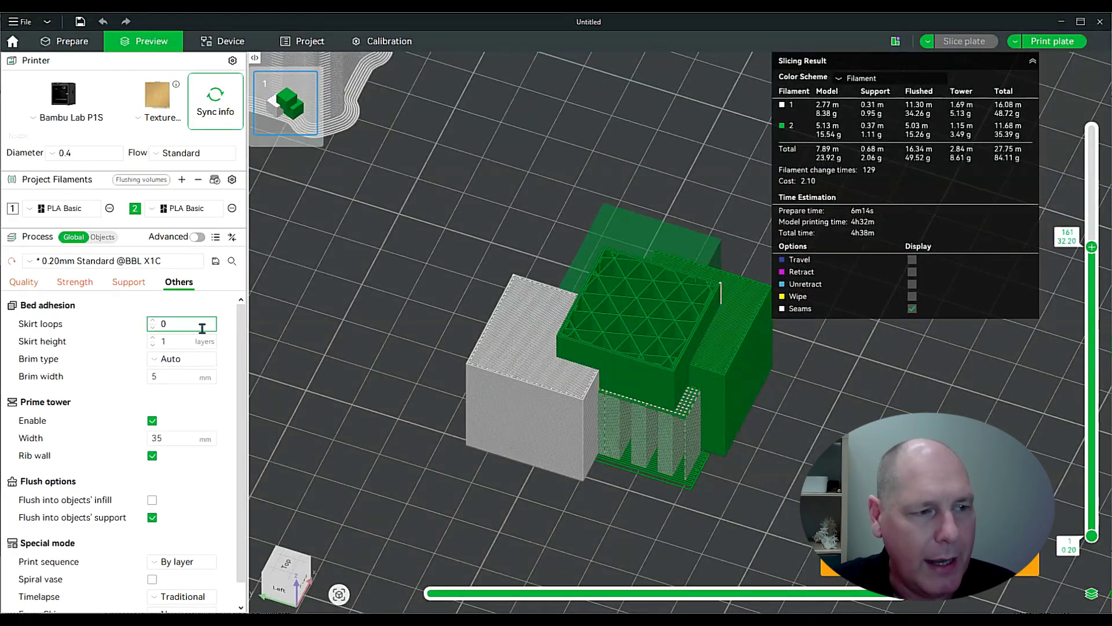
click(154, 320)
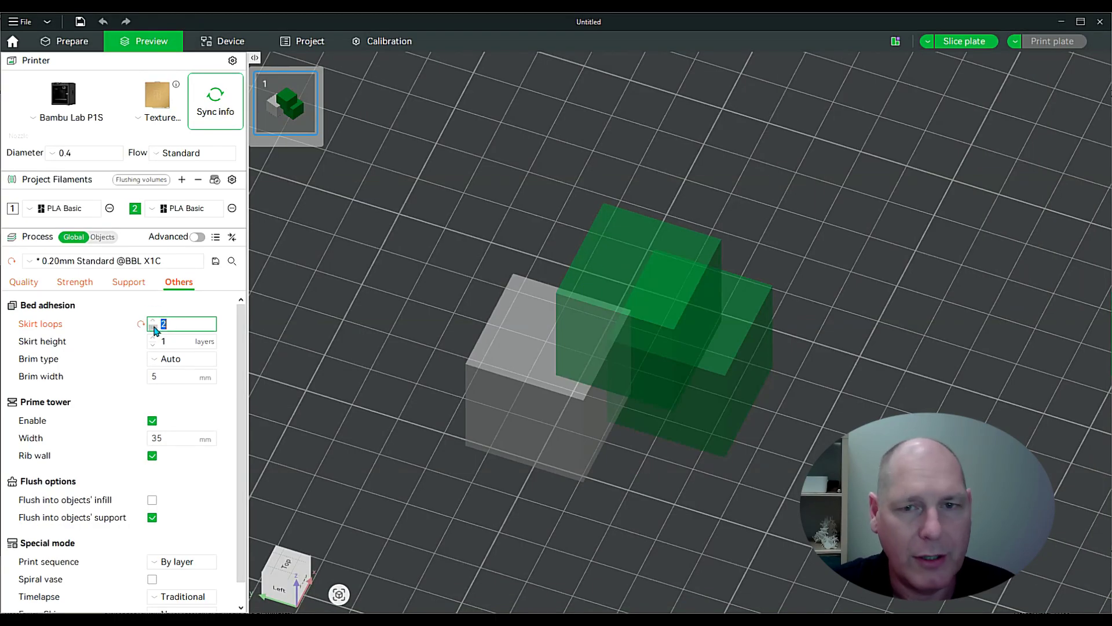
click(952, 41)
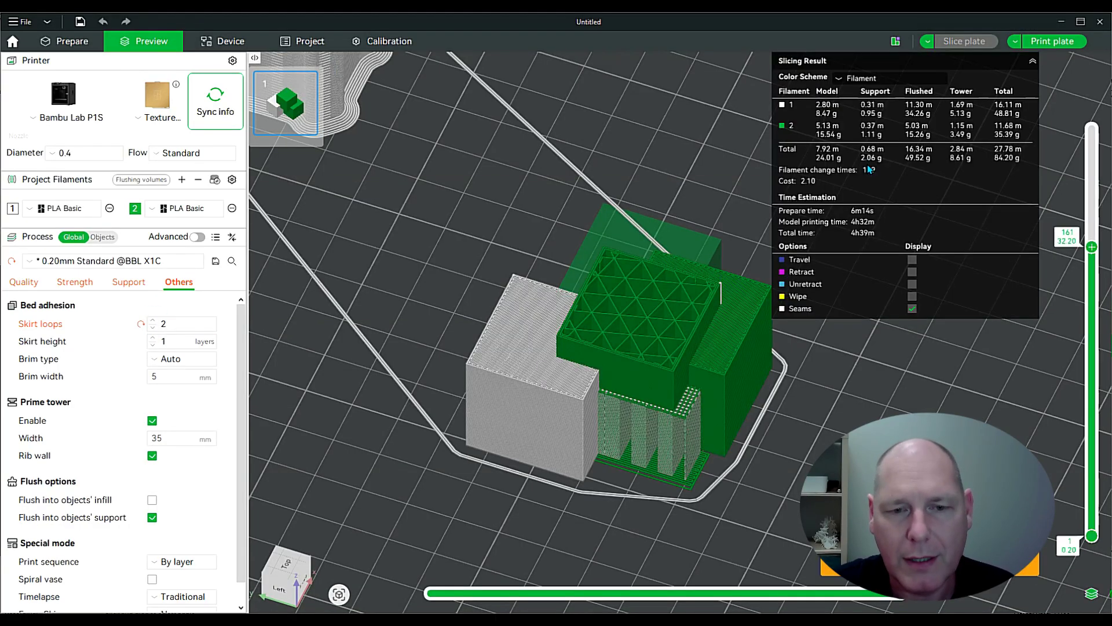
scroll(718, 232, down, 5)
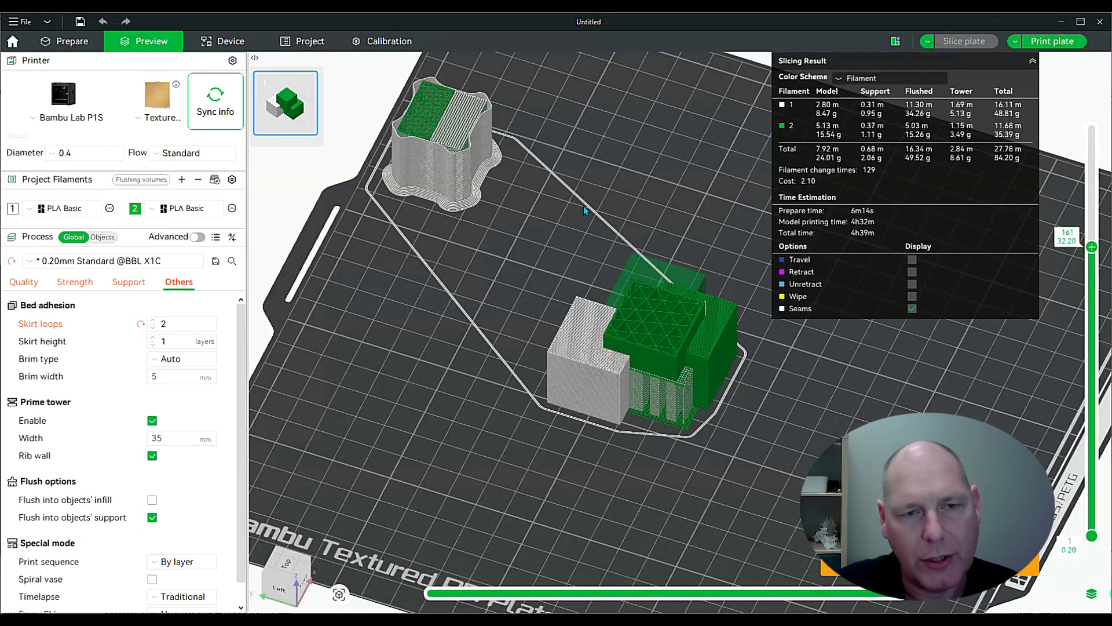
right_drag(669, 429, 649, 435)
drag(630, 439, 452, 259)
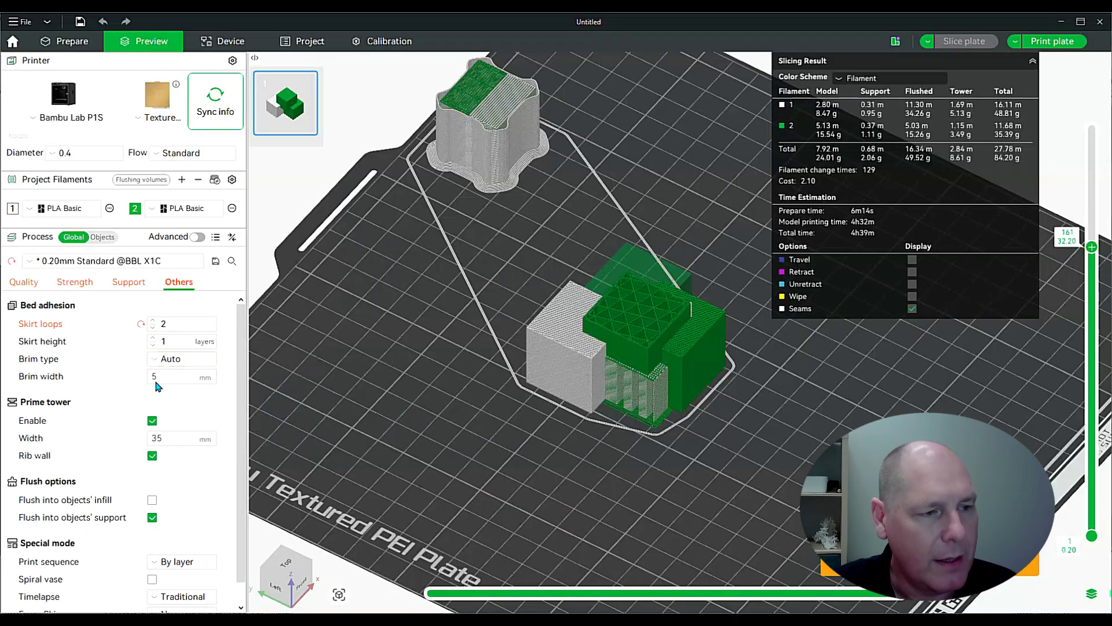
Try the brim type Outer brim only, slice the plate, and inspect the brim around the cubes.
click(167, 360)
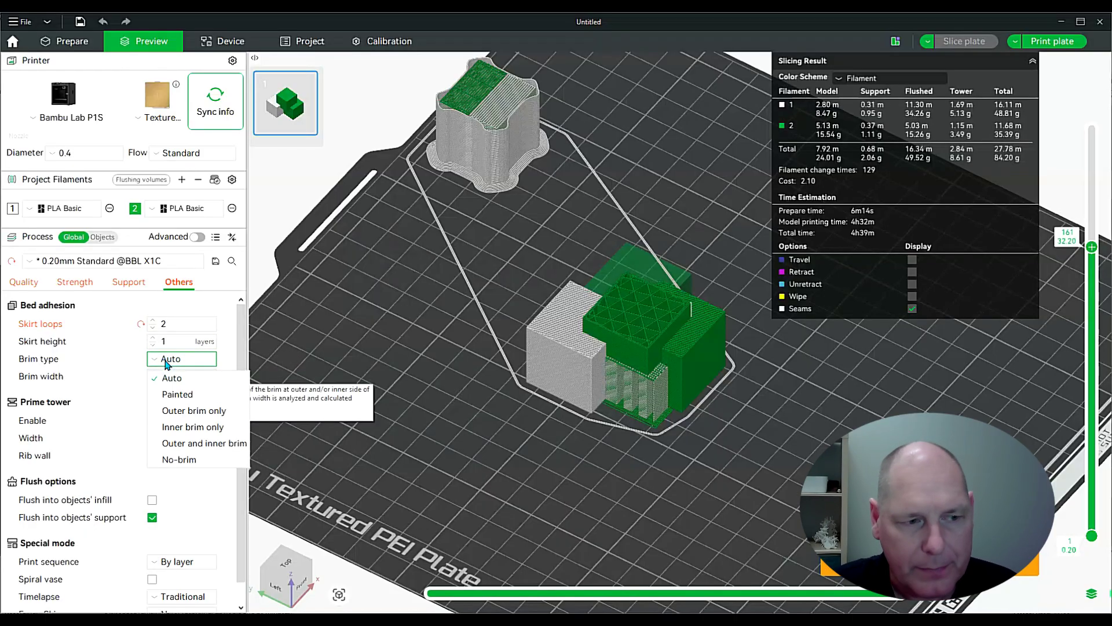
click(169, 360)
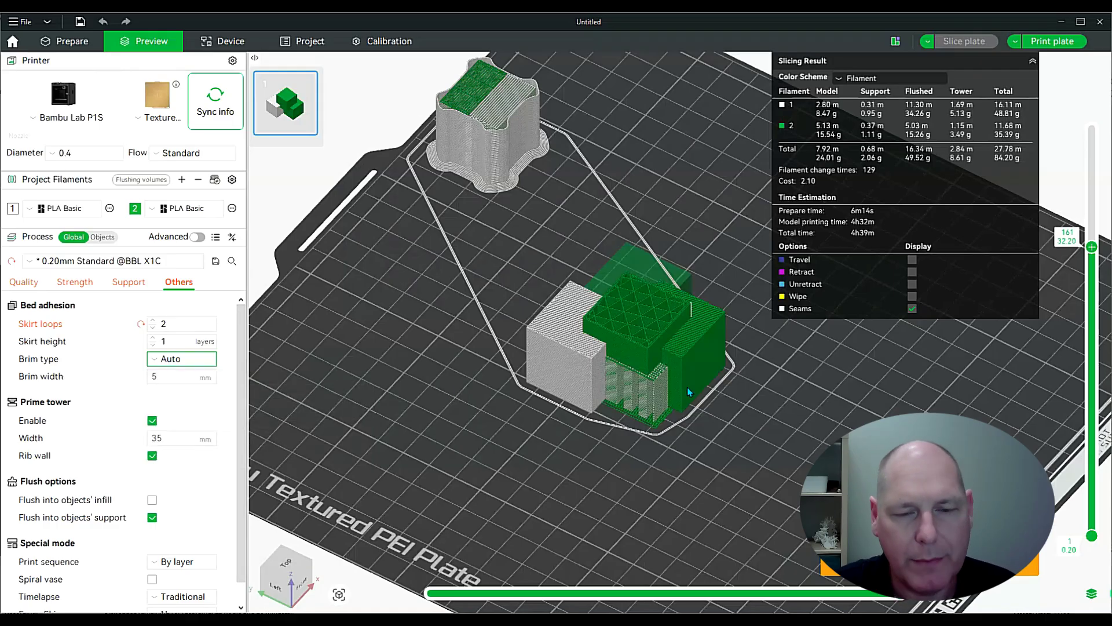
scroll(694, 418, up, 4)
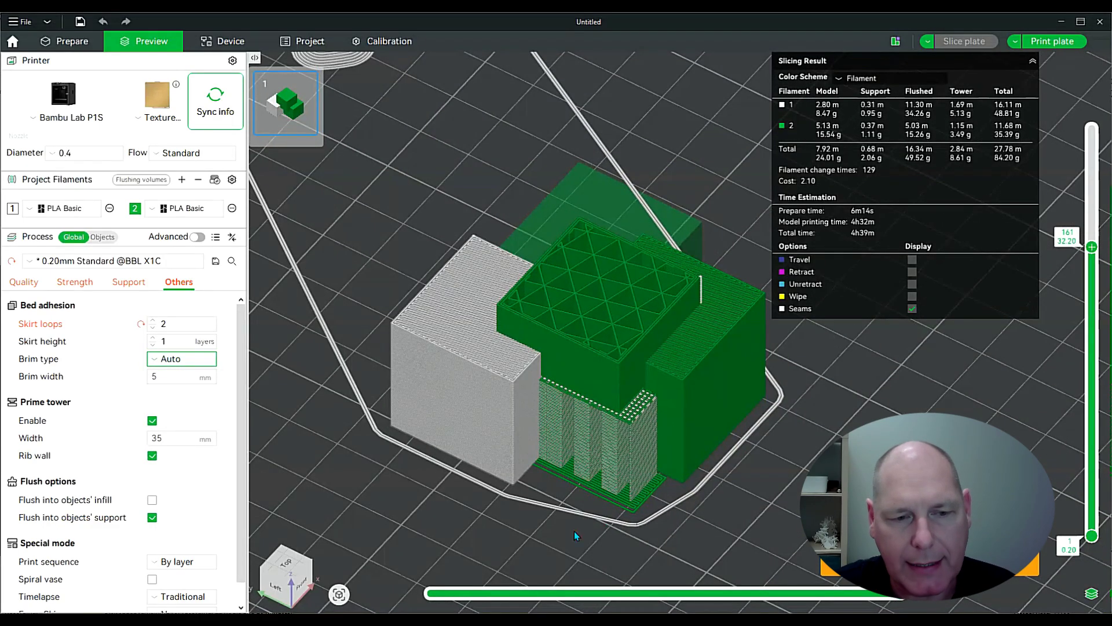
click(180, 364)
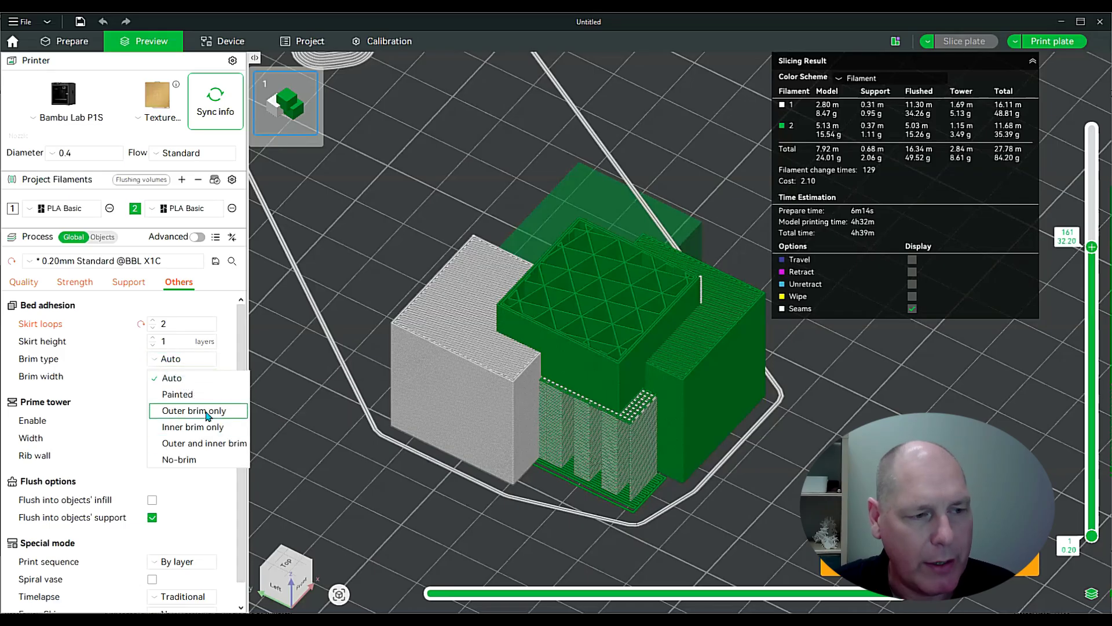
click(207, 412)
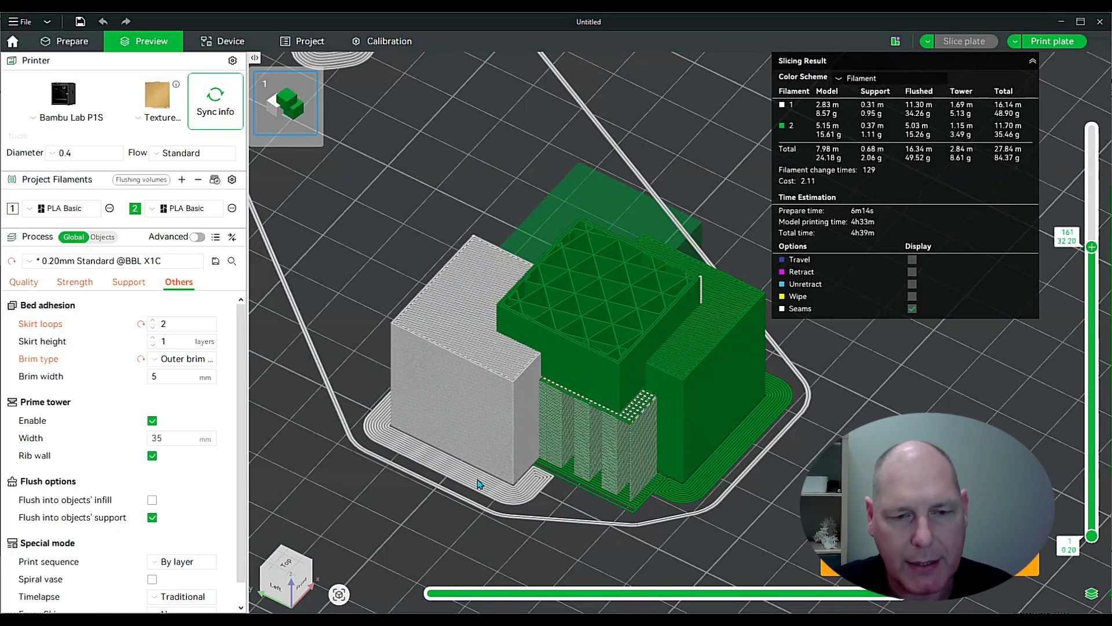
mouse_move(656, 515)
mouse_down()
mouse_move(658, 529)
mouse_move(664, 521)
mouse_up()
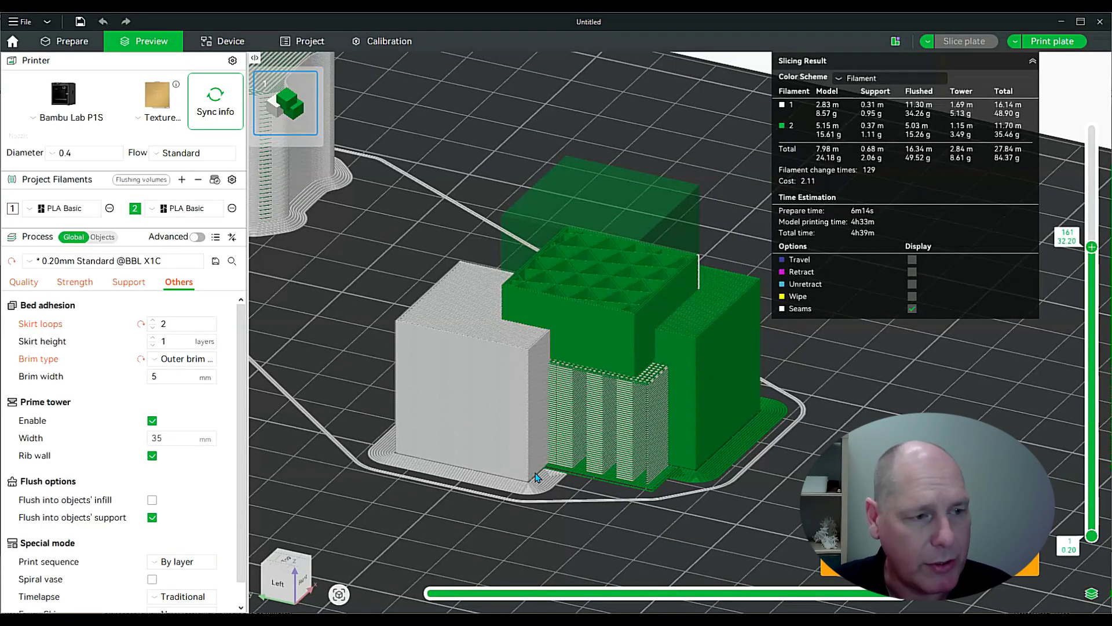
Return the brim type to Auto.
click(168, 359)
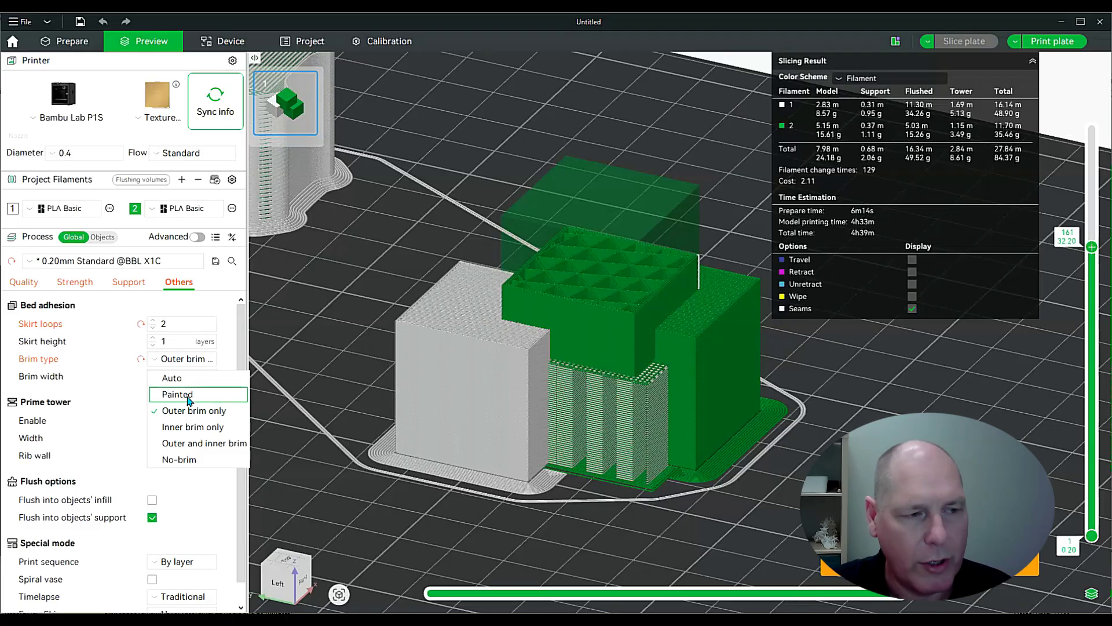
click(176, 378)
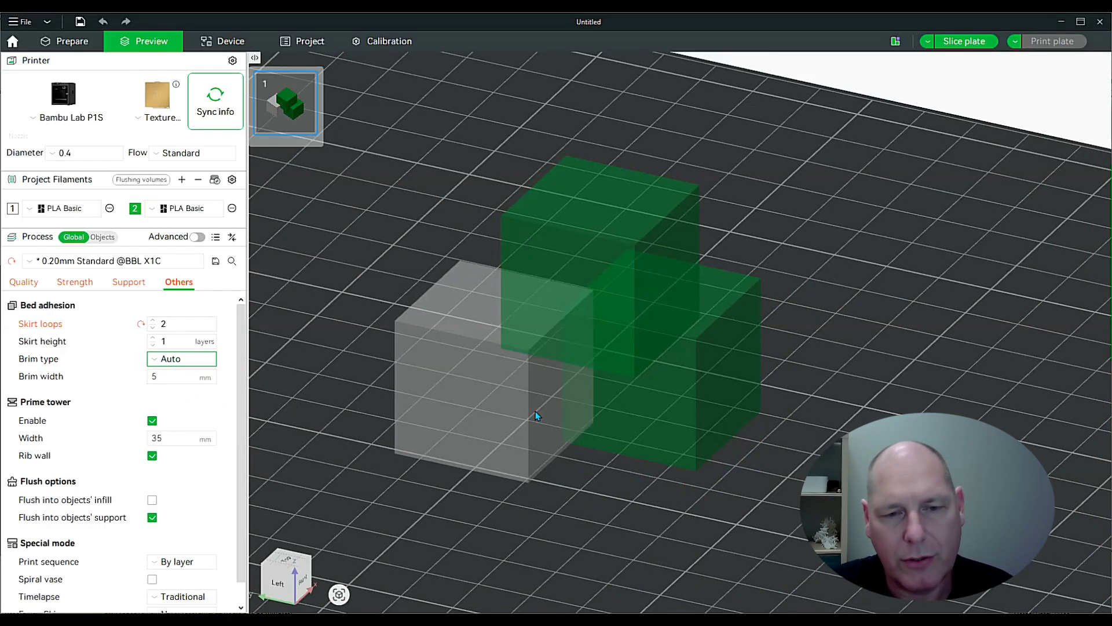
Slice the plate with the automatic brim and inspect the brim around the prime tower.
click(964, 41)
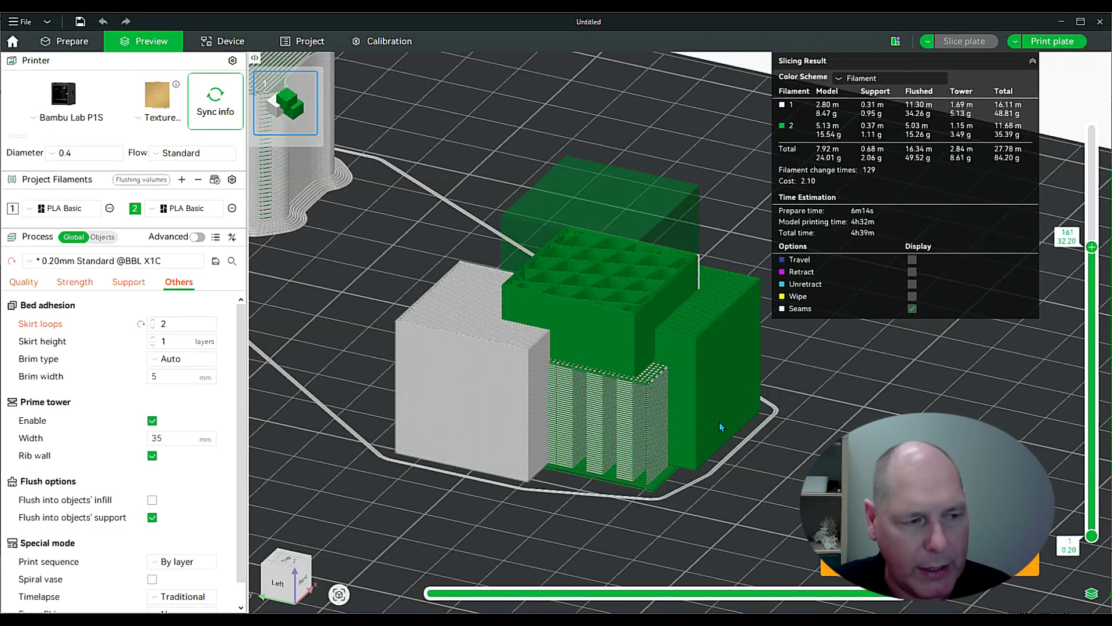
scroll(172, 444, down, 1)
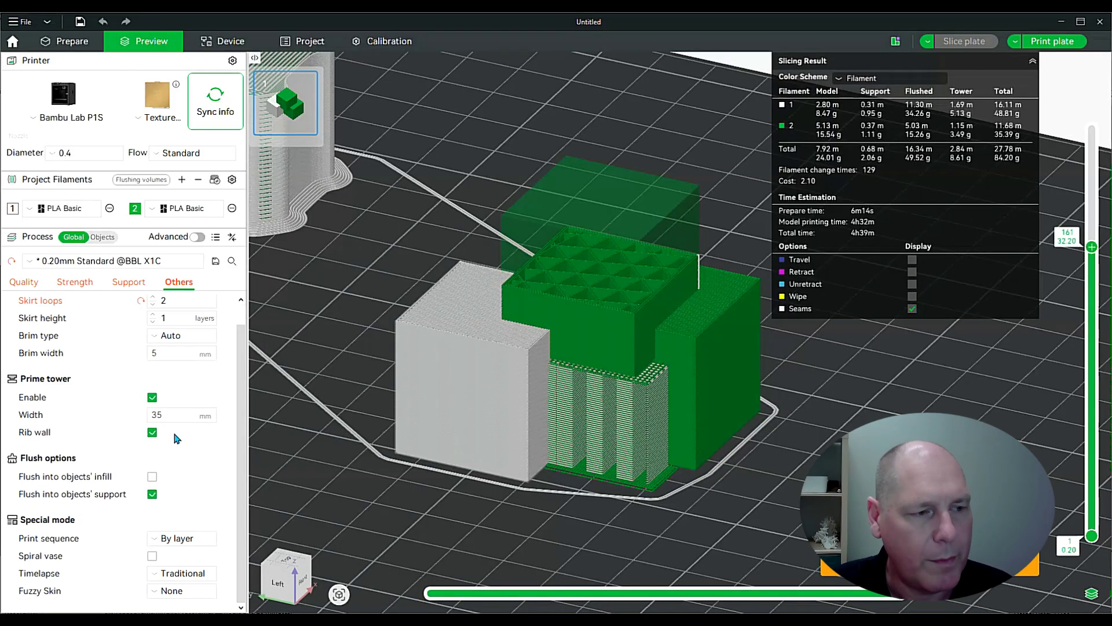
mouse_move(378, 308)
mouse_down()
mouse_move(383, 290)
mouse_move(386, 316)
mouse_up()
scroll(379, 311, down, 6)
right_drag(385, 246, 544, 477)
scroll(588, 378, up, 5)
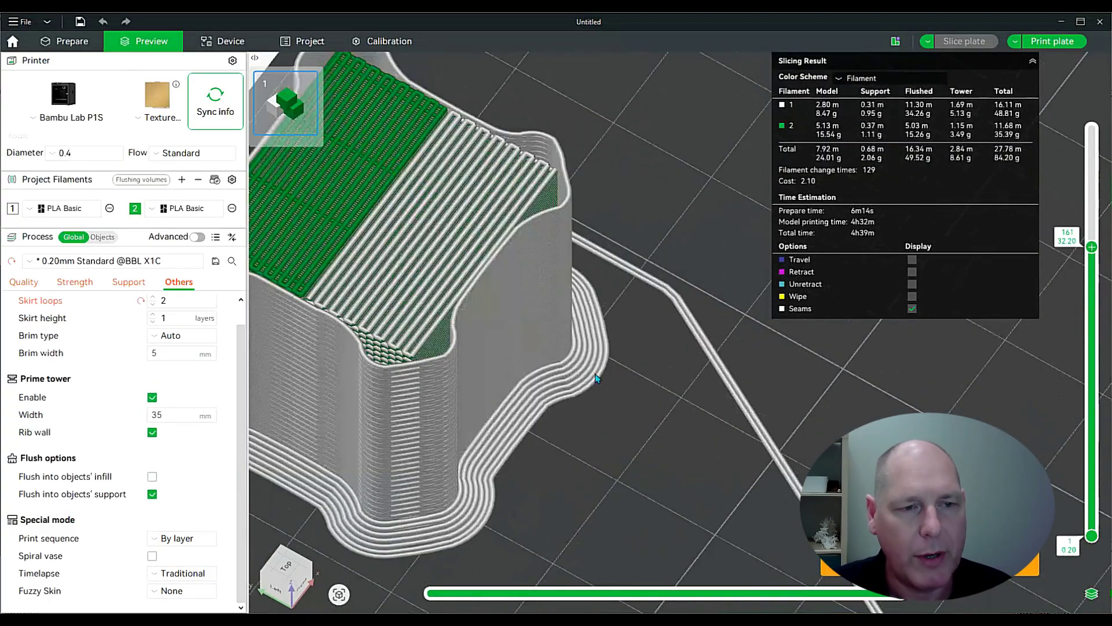
scroll(702, 429, down, 6)
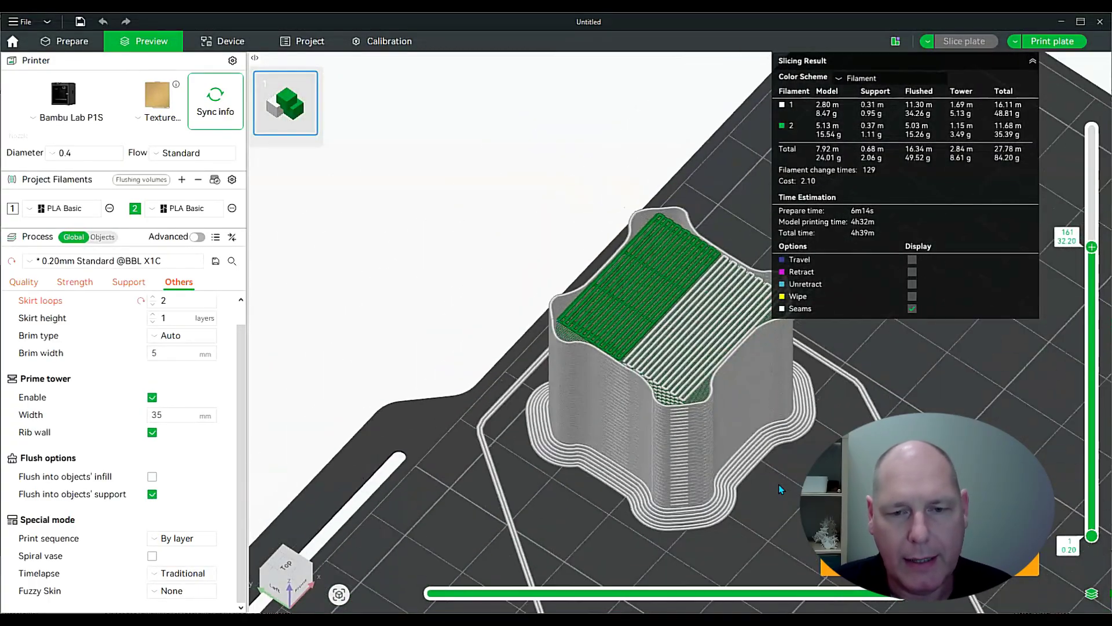
mouse_move(655, 400)
mouse_down()
mouse_move(640, 387)
mouse_move(667, 404)
mouse_move(655, 402)
mouse_up()
right_drag(779, 480, 698, 454)
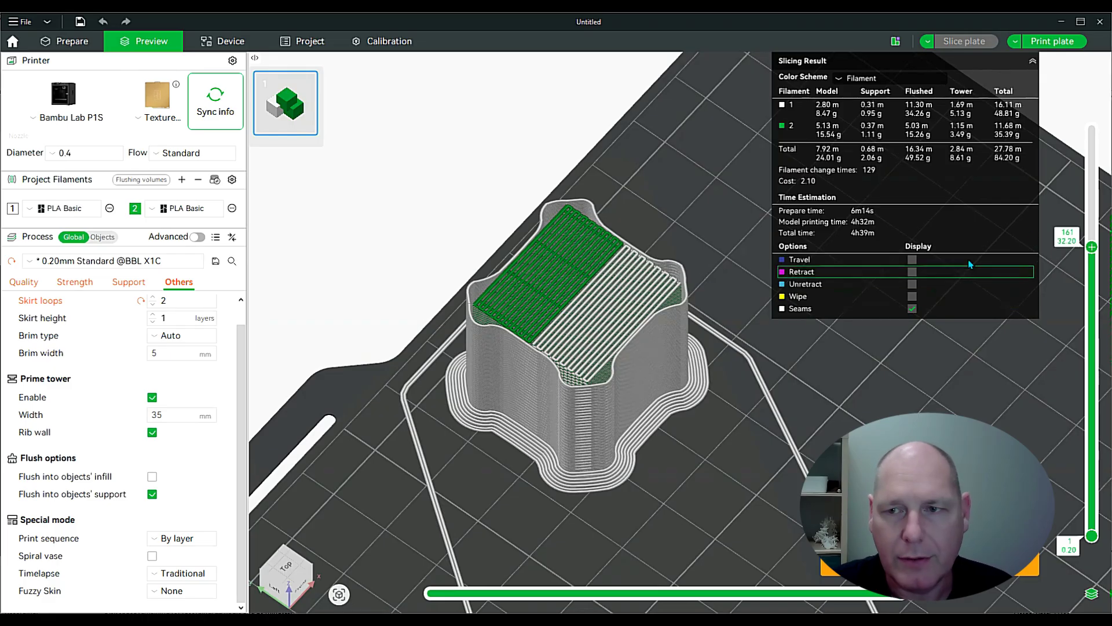
Show the sliced preview up to layer 228 and inspect the prime tower together with the cubes.
drag(1093, 247, 1104, 129)
scroll(725, 385, down, 2)
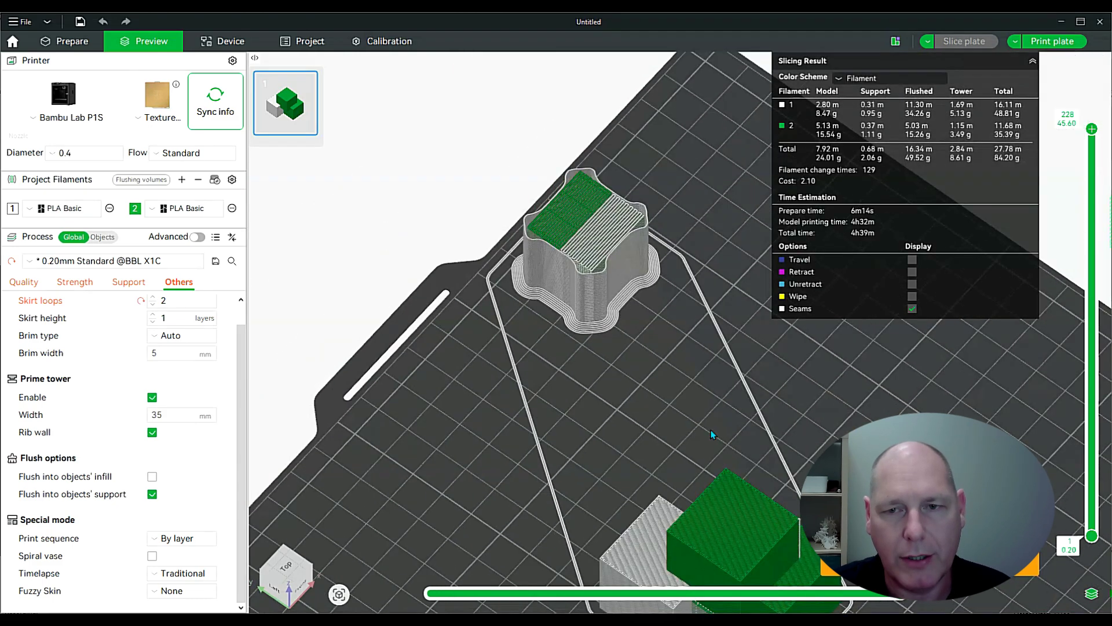
scroll(689, 361, down, 3)
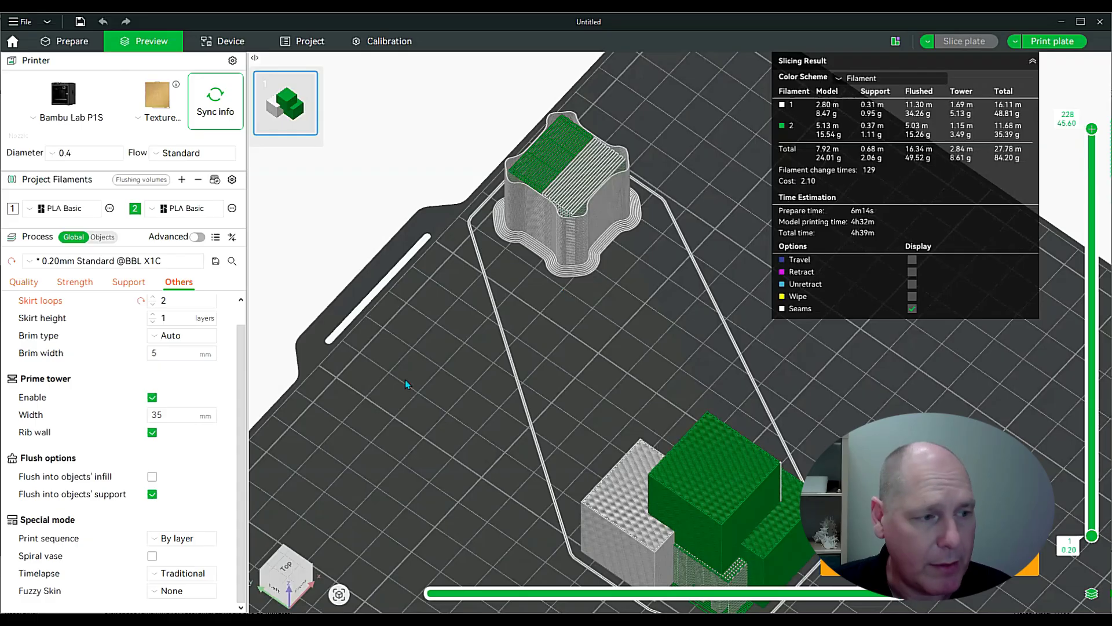
Toggle the prime tower's rib wall off and back on, slice the plate, and inspect the tower's ribbed shape.
click(153, 434)
click(153, 434)
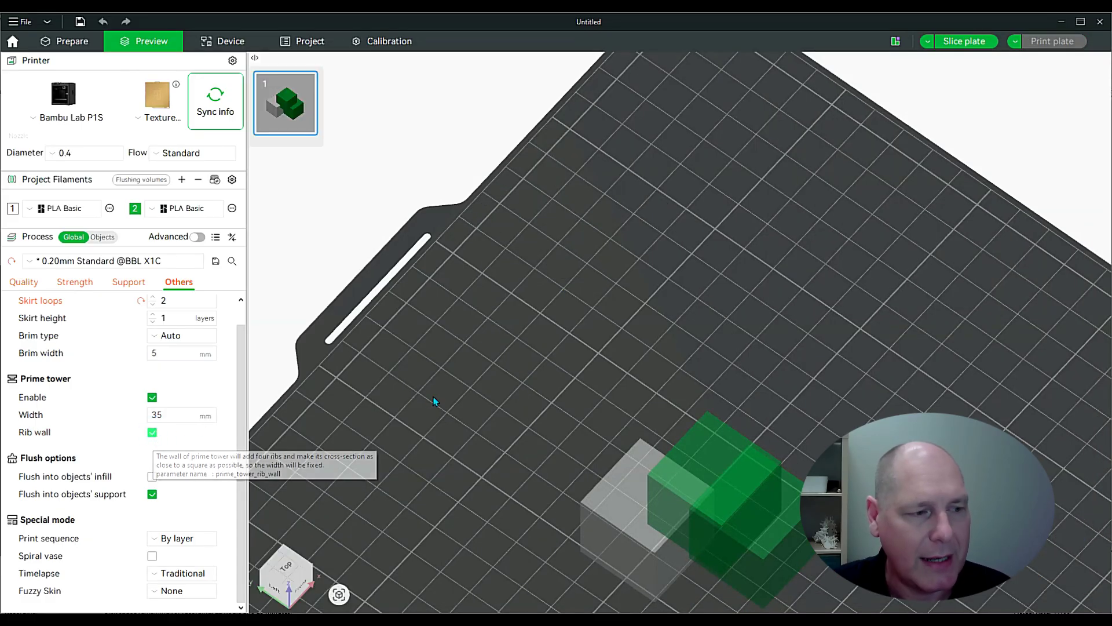
click(964, 41)
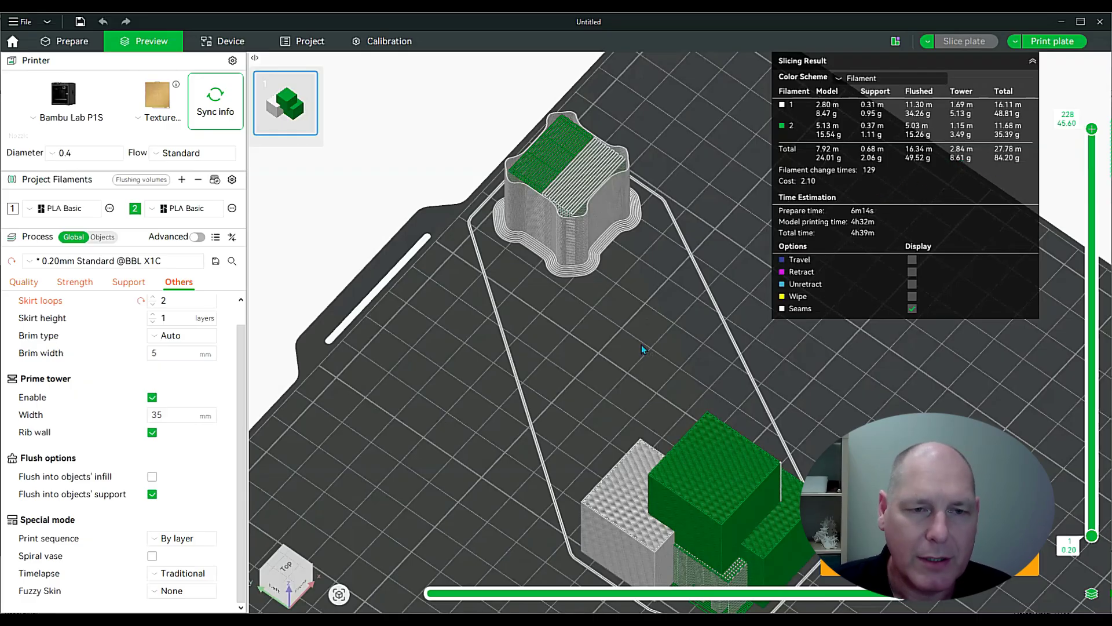
right_drag(641, 345, 638, 322)
mouse_move(626, 328)
mouse_down()
mouse_move(590, 329)
mouse_move(631, 311)
mouse_up()
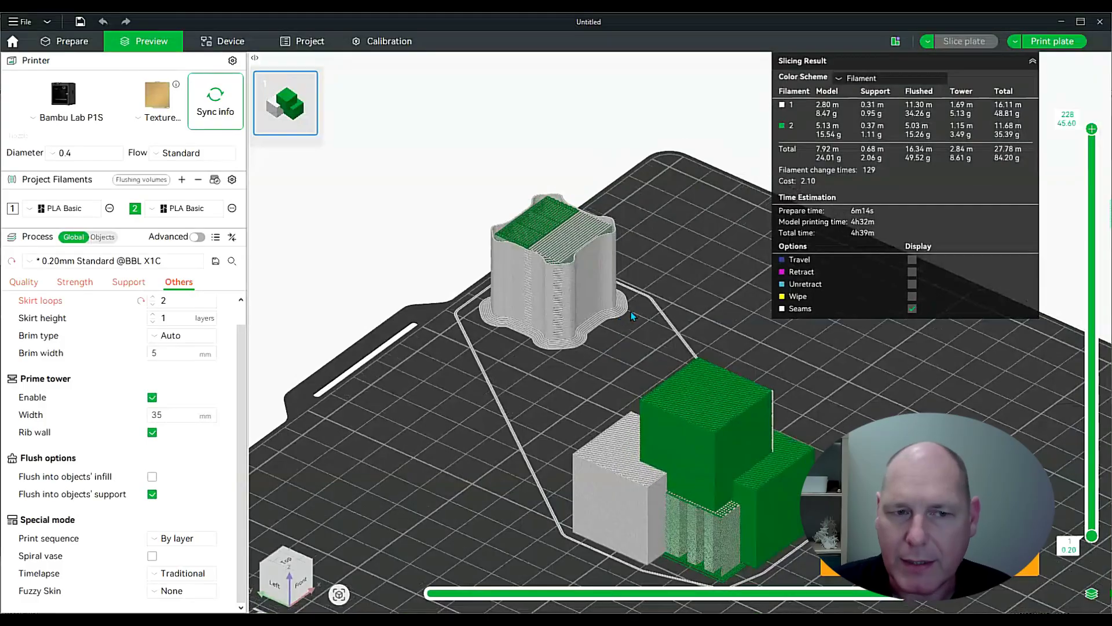
right_drag(630, 354, 487, 301)
right_drag(547, 345, 475, 293)
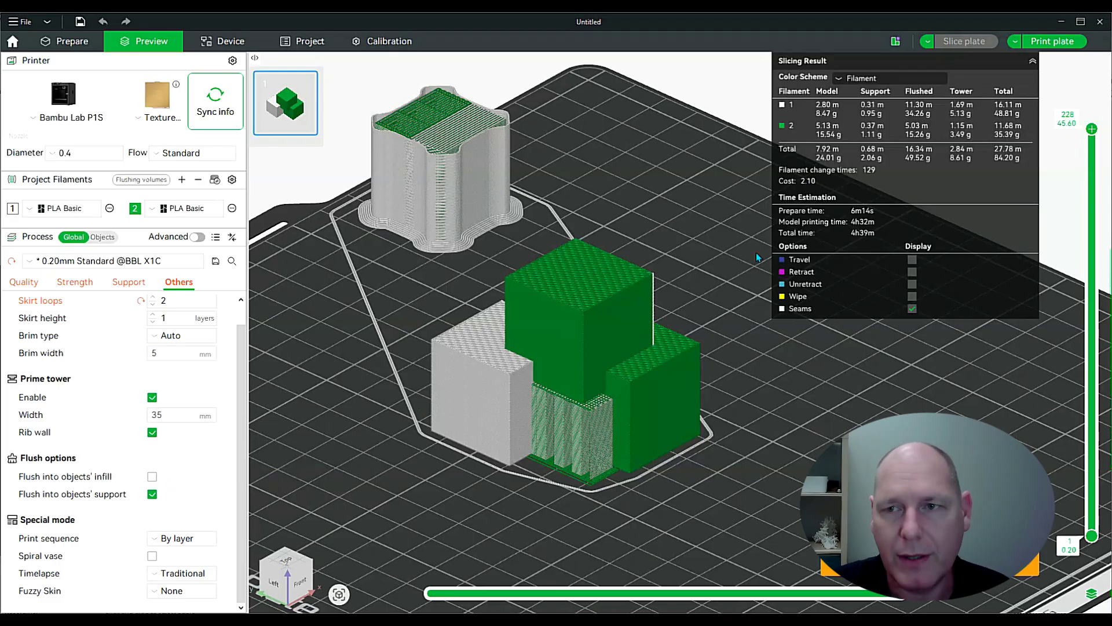
Lower the preview to layer 111 and inspect the infill colours inside the cubes from above.
drag(1092, 129, 1093, 341)
drag(612, 303, 596, 399)
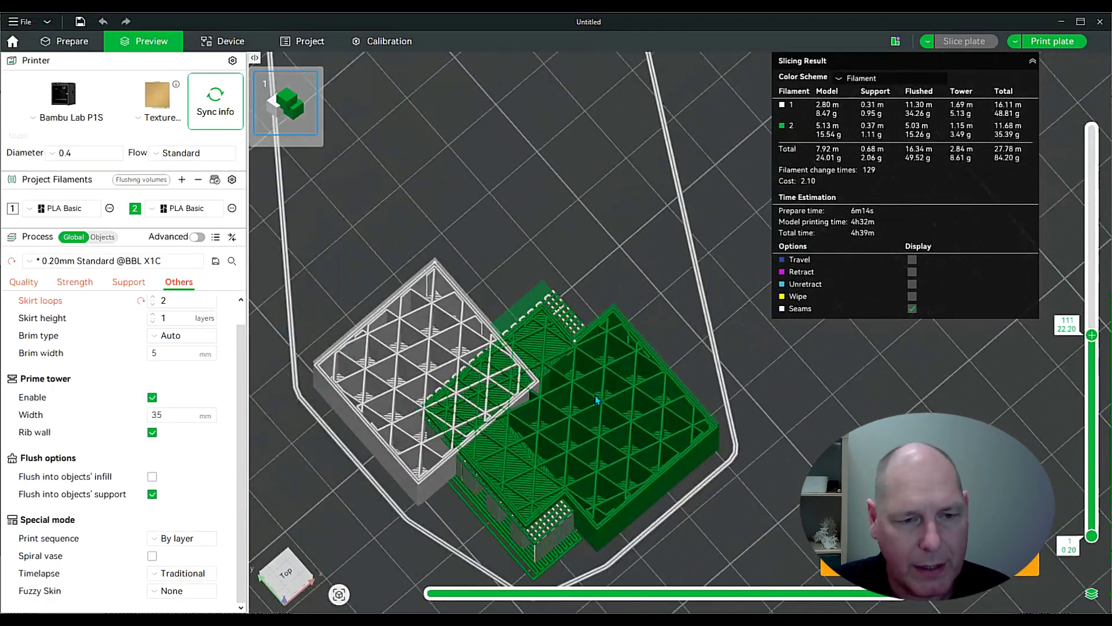
scroll(592, 394, up, 2)
right_drag(549, 326, 606, 268)
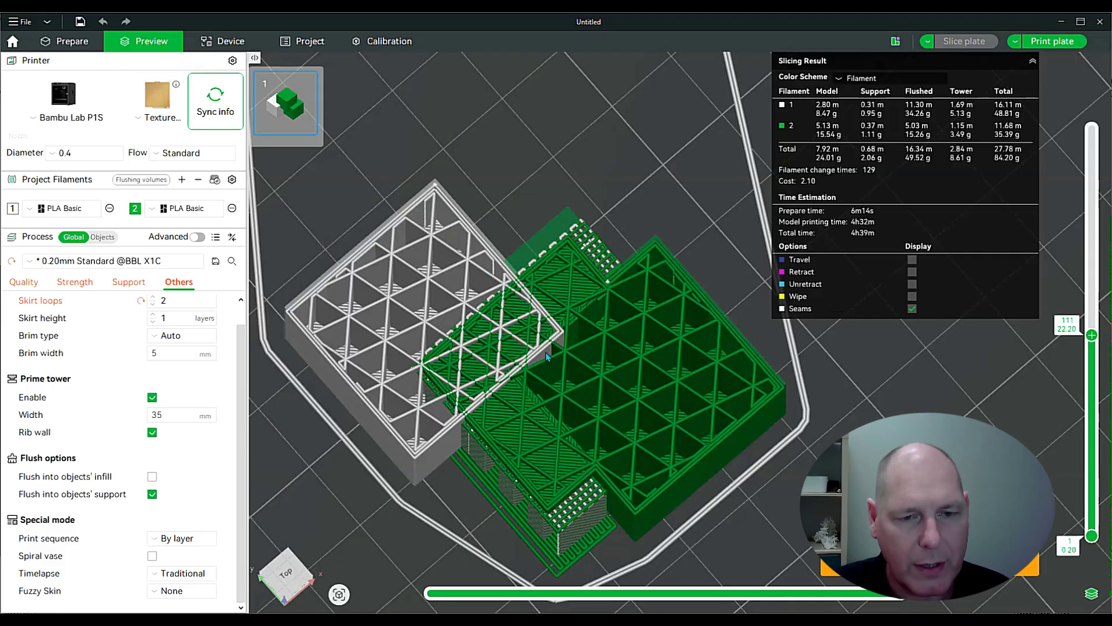
Enable flushing into objects' infill, slice the plate, and inspect the infill colours up to layer 125.
click(150, 477)
click(966, 44)
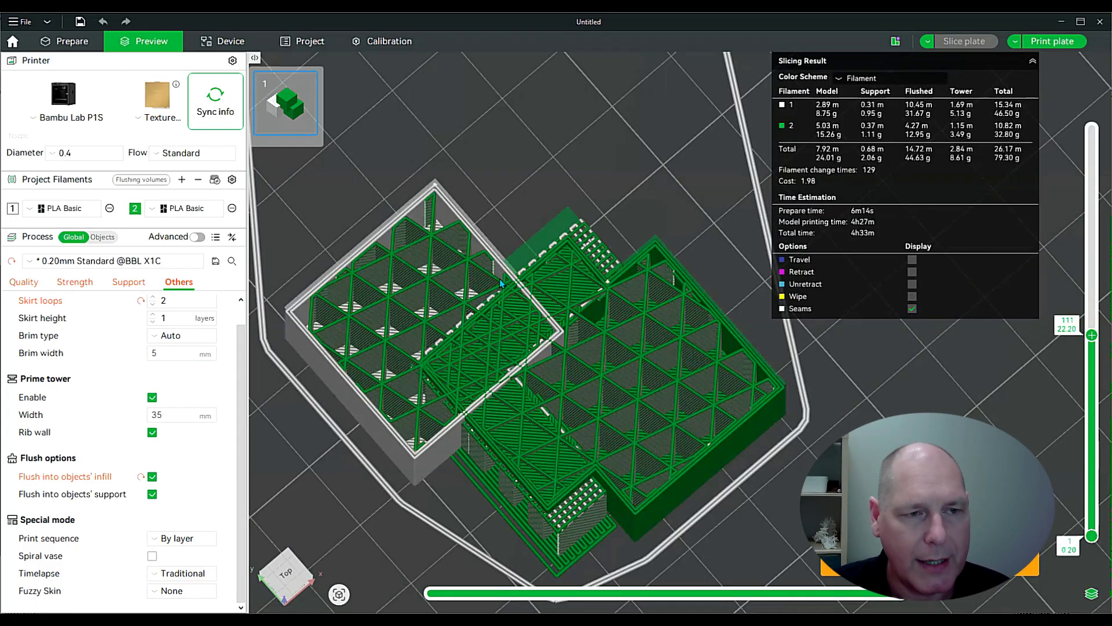
mouse_move(1092, 340)
drag(1092, 339, 1095, 322)
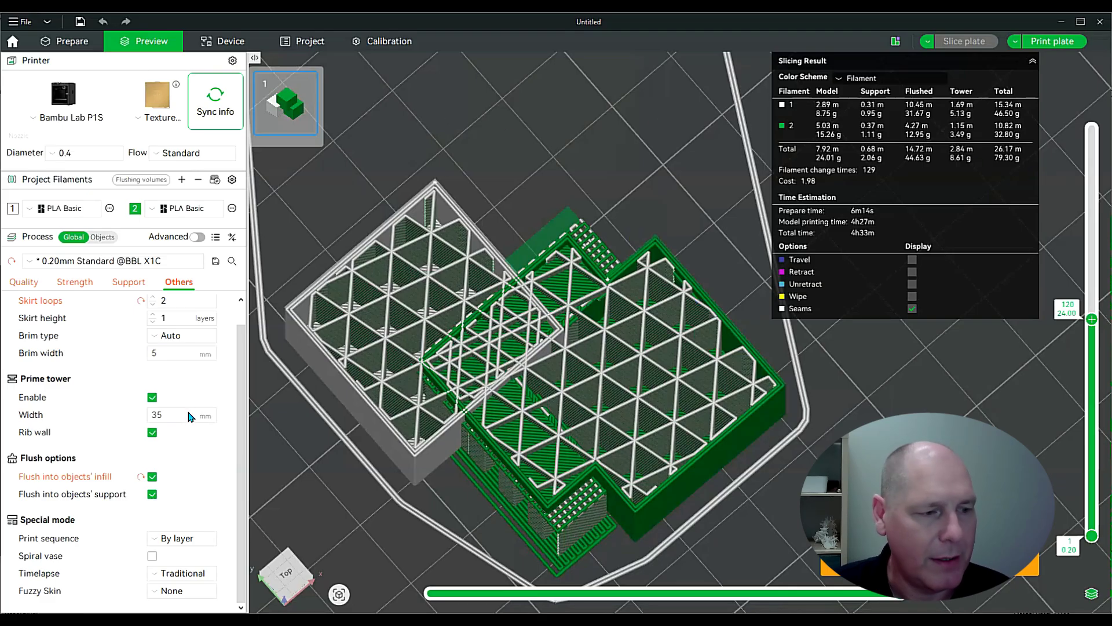
drag(1093, 322, 1093, 317)
scroll(889, 410, down, 4)
drag(890, 410, 920, 367)
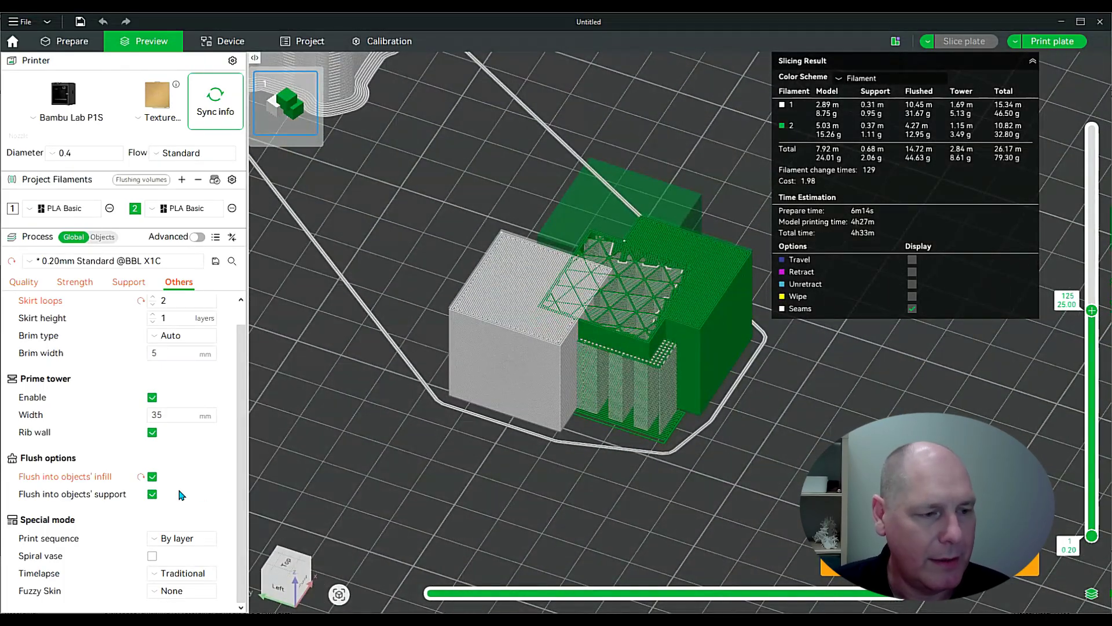
scroll(416, 459, down, 3)
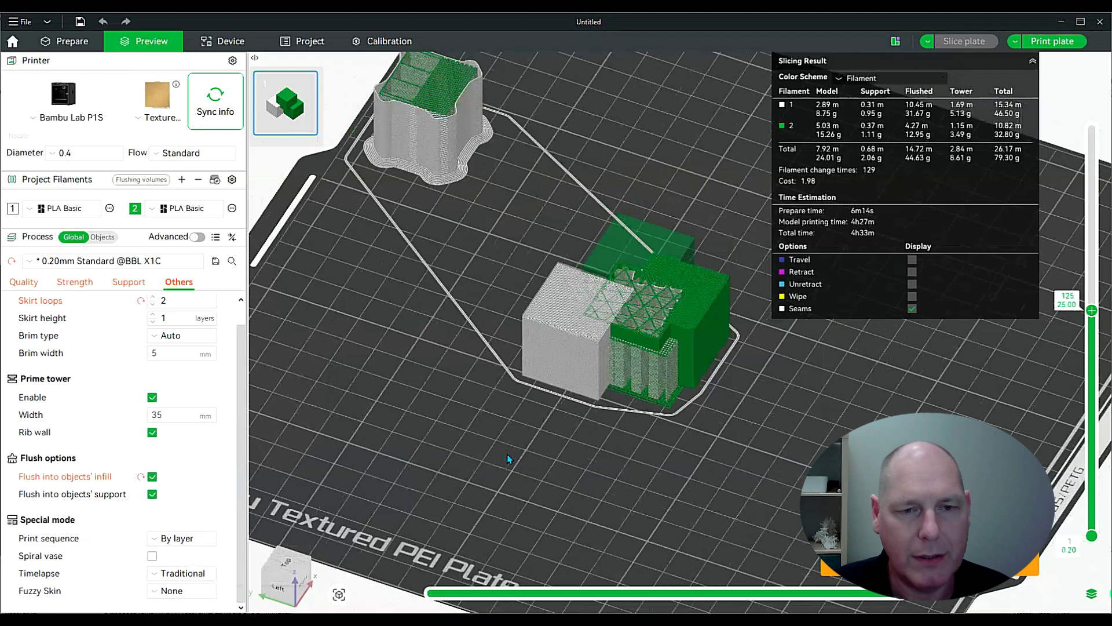
Separate the objects in the Prepare view by moving the white cube and the joined green cubes to opposite sides of the plate.
click(71, 41)
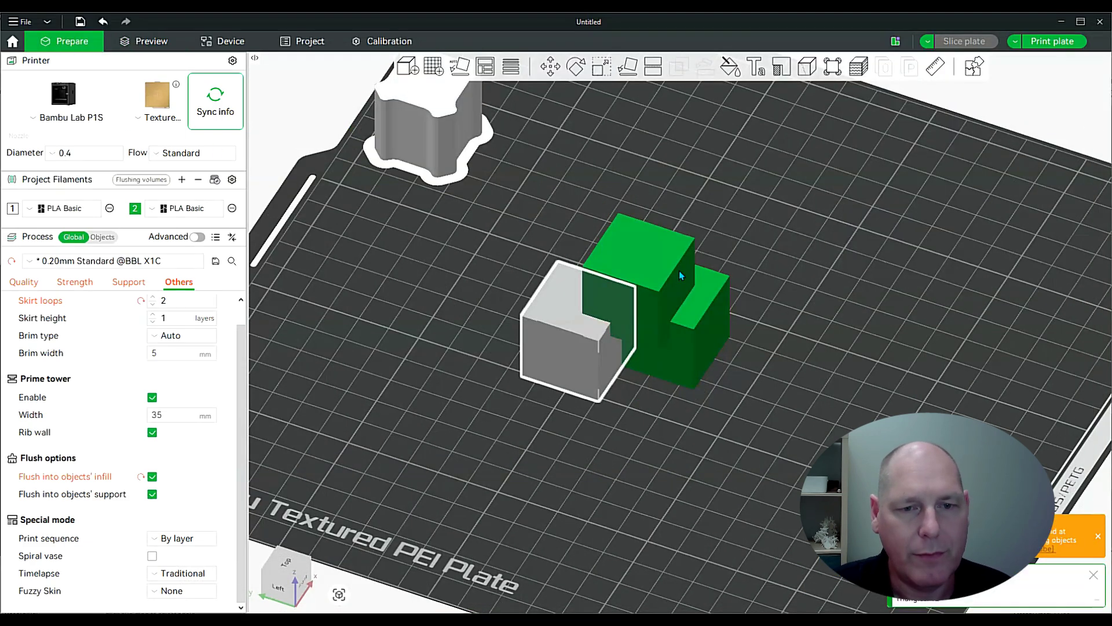
click(658, 312)
right_click(662, 311)
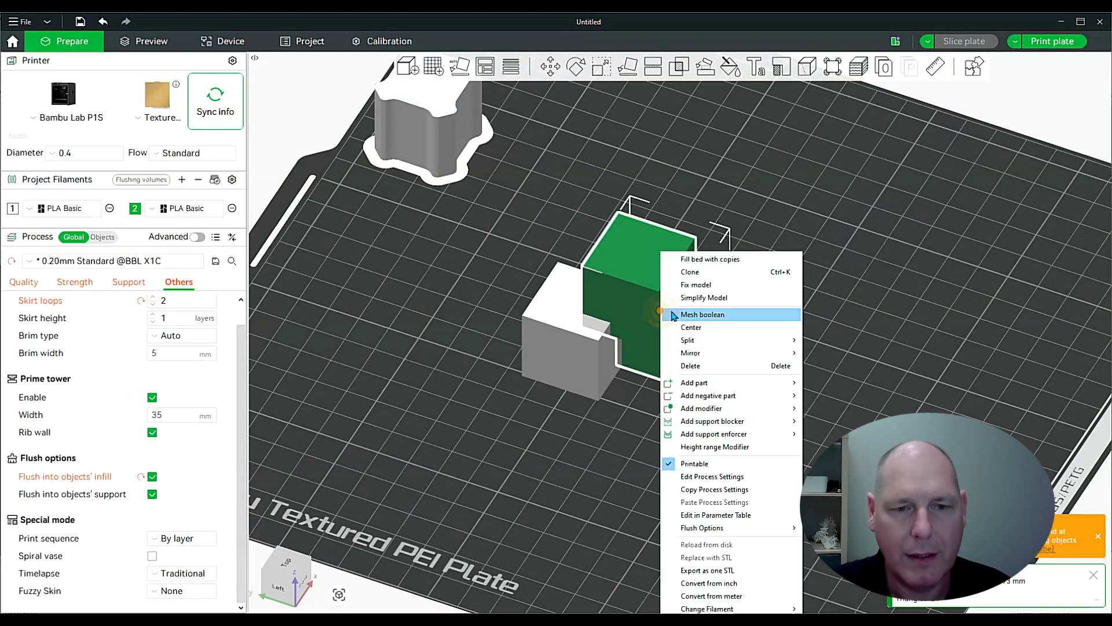
click(581, 345)
drag(581, 346, 368, 322)
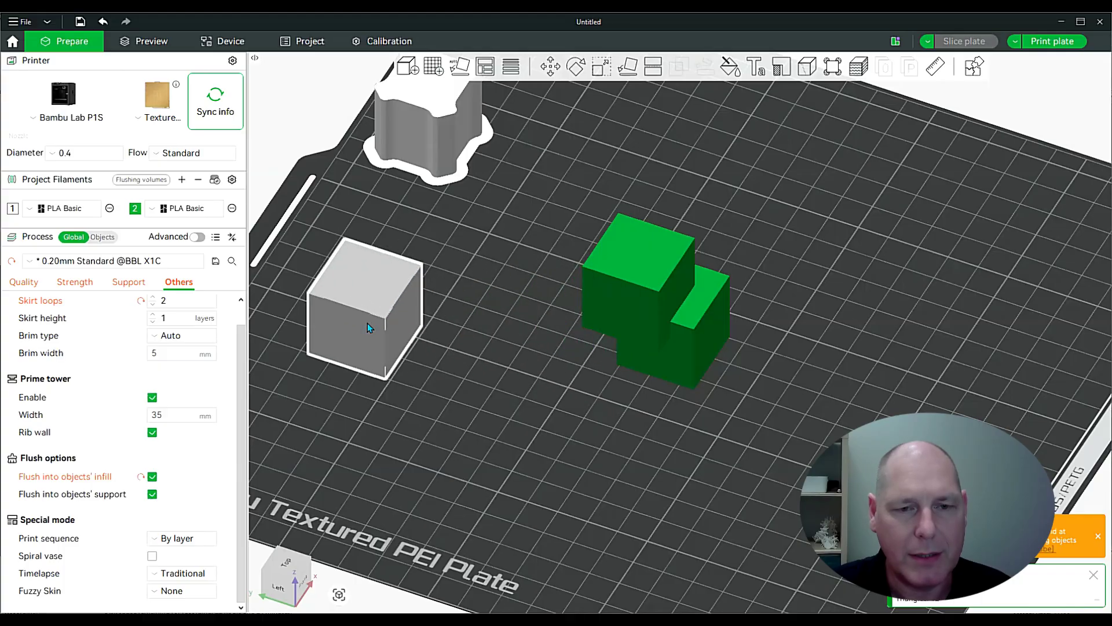
click(662, 337)
drag(725, 332, 953, 288)
drag(811, 342, 666, 374)
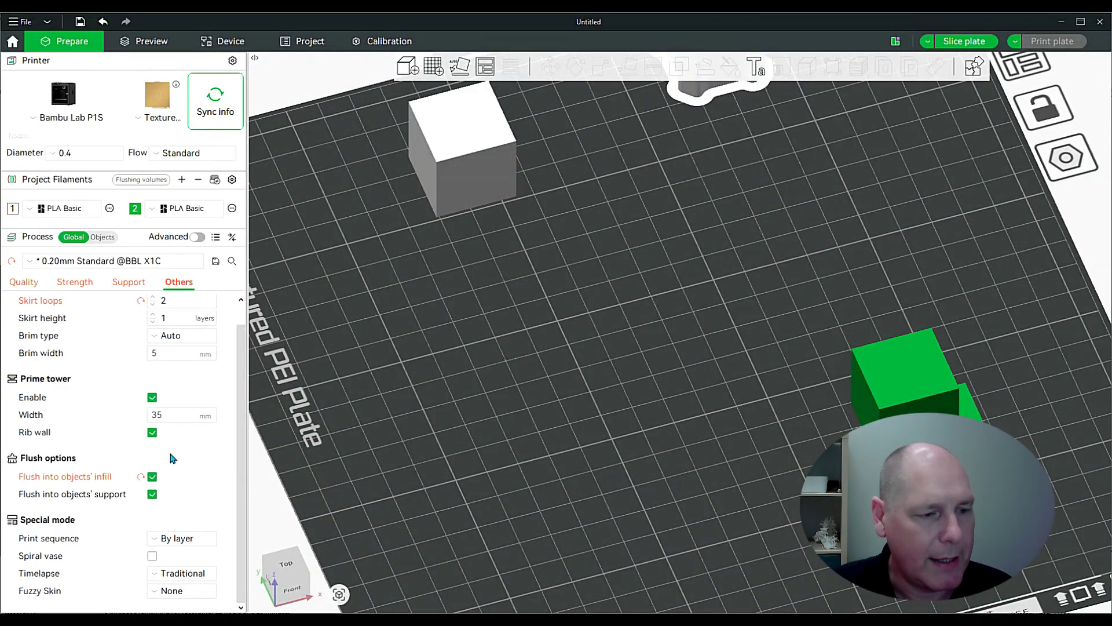
Try the print sequence By object, slice the plate, and inspect the separated objects in the preview.
click(186, 537)
click(179, 573)
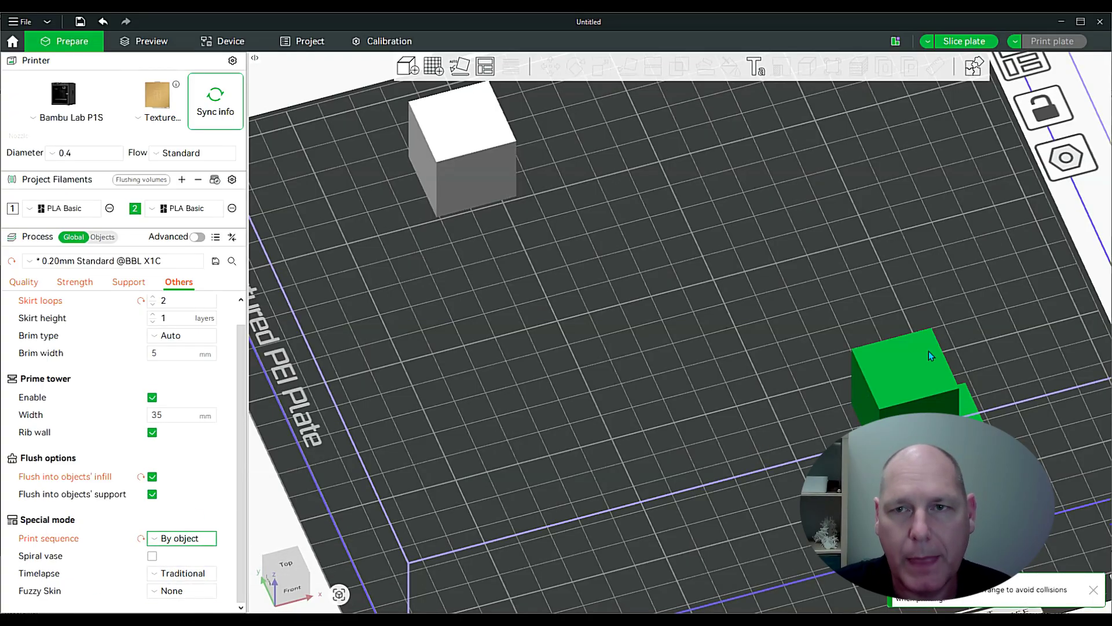
click(967, 43)
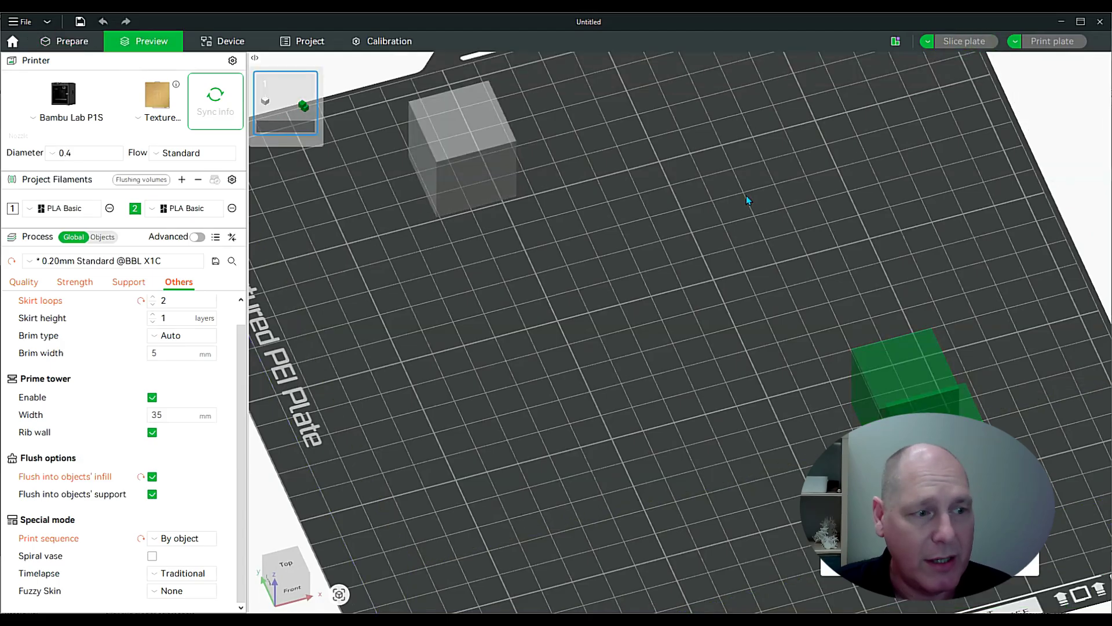
right_drag(690, 207, 583, 268)
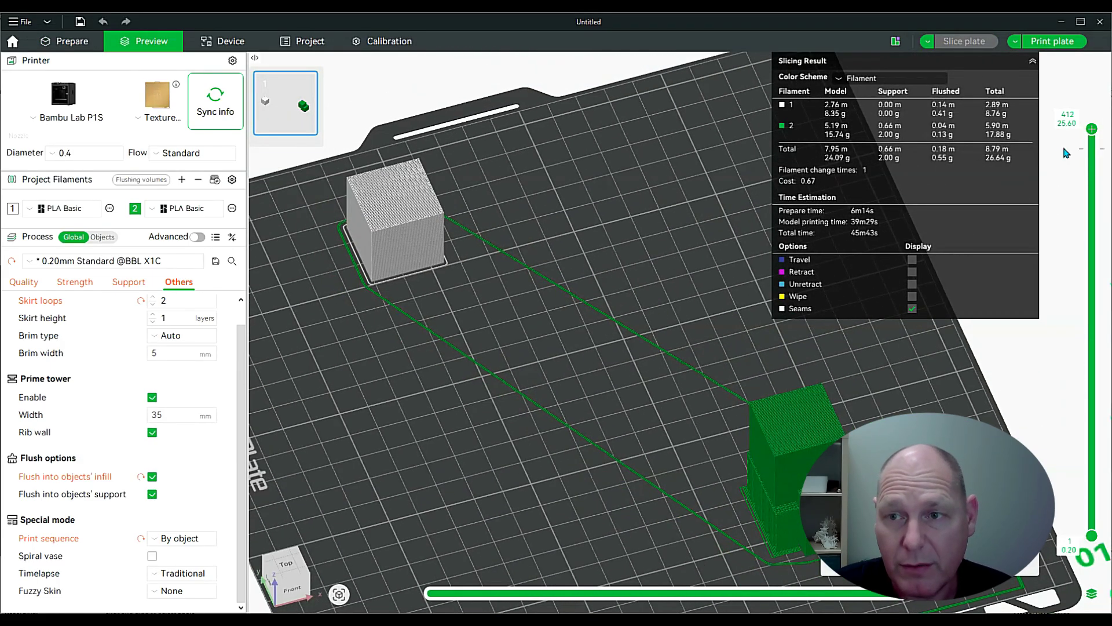
mouse_move(1092, 129)
mouse_down()
mouse_move(1064, 545)
mouse_move(1107, 390)
mouse_move(1108, 128)
mouse_up()
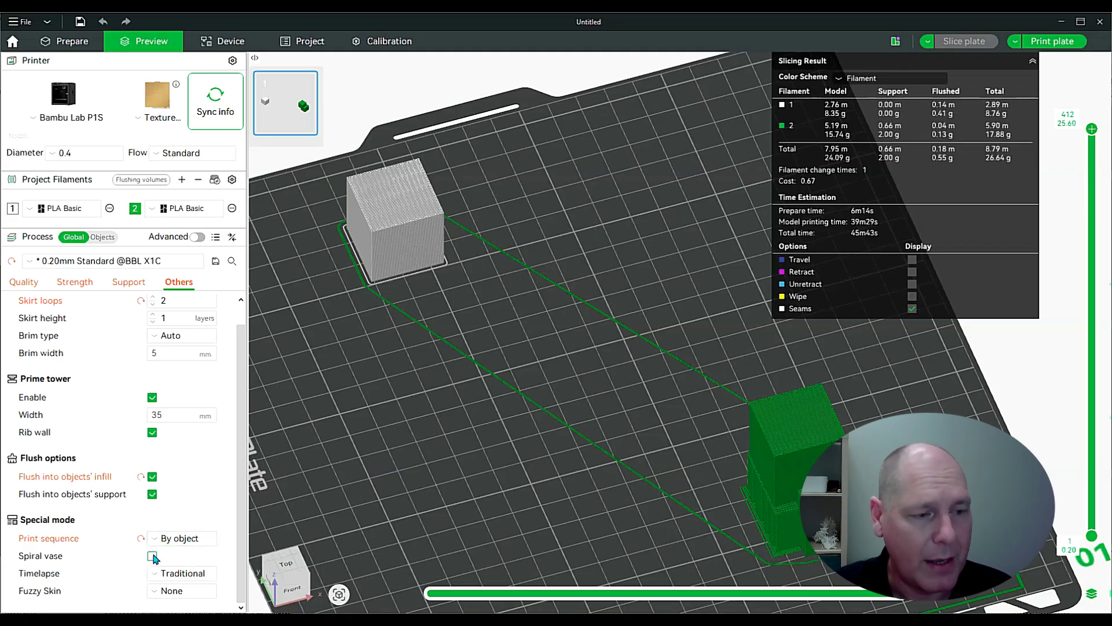
Return the print sequence to By layer.
click(168, 539)
click(181, 556)
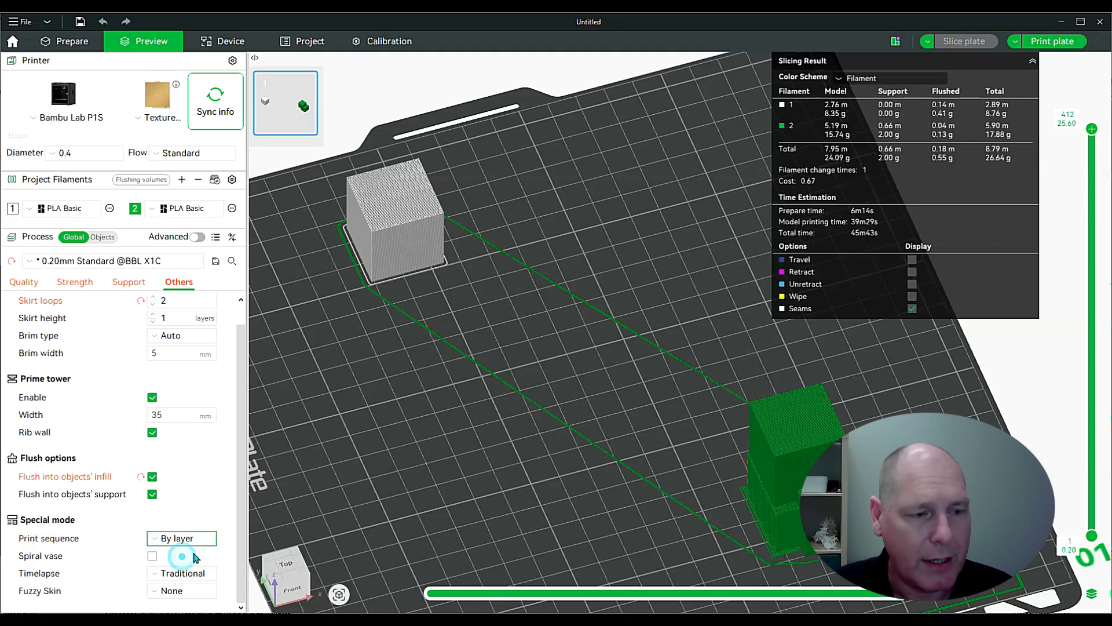
drag(422, 284, 371, 220)
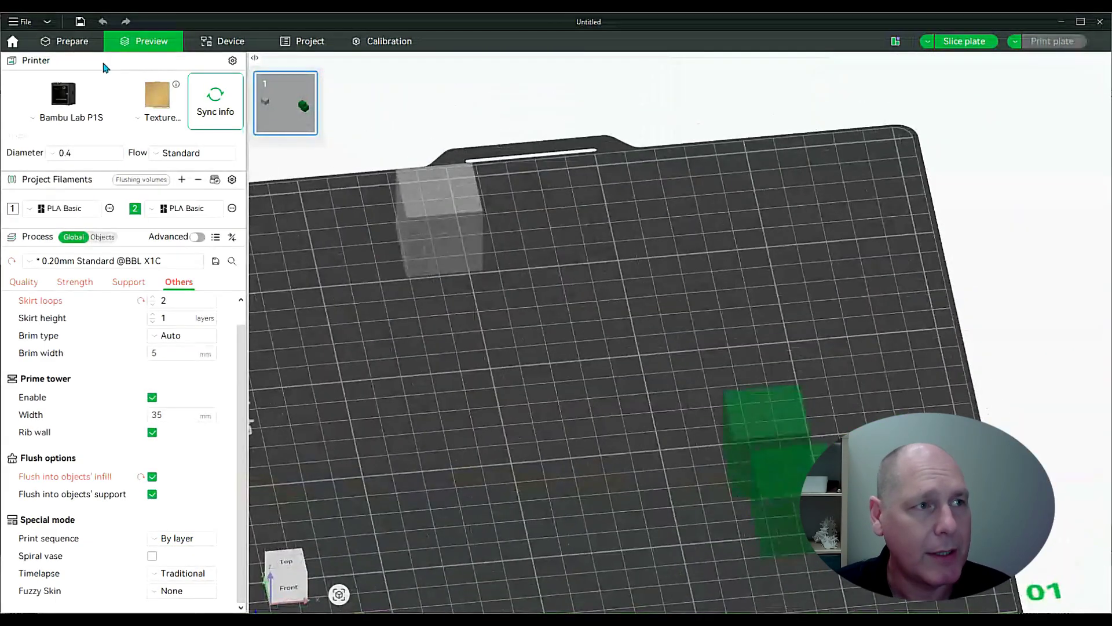
Delete the joined green cubes from the plate and move the white cube towards the plate's middle.
click(80, 46)
click(747, 449)
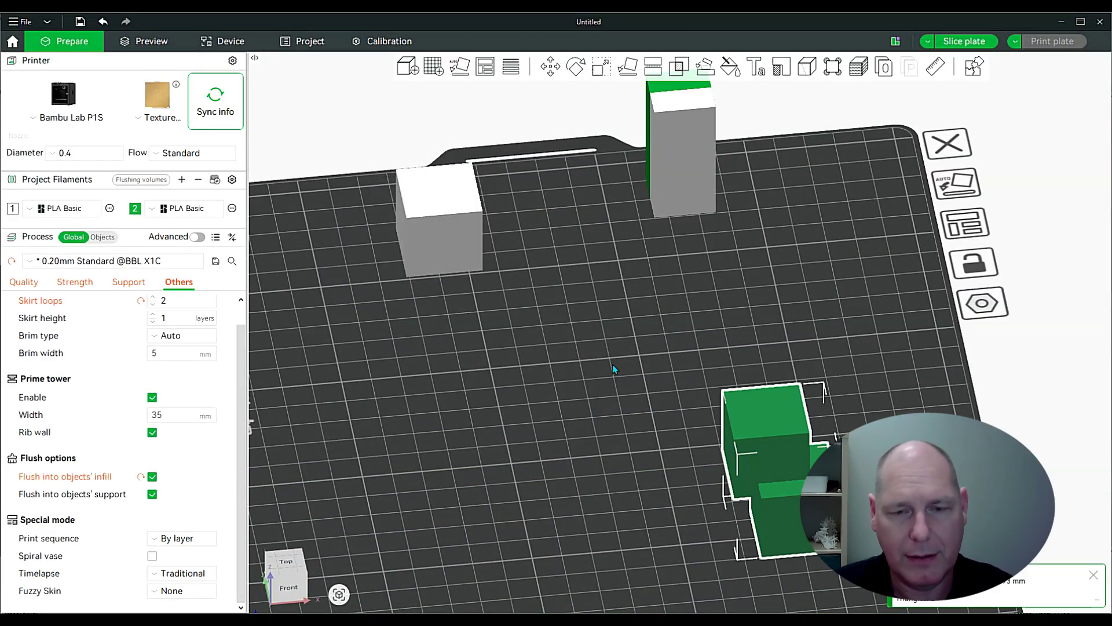
key(ctrl+z)
drag(451, 269, 617, 439)
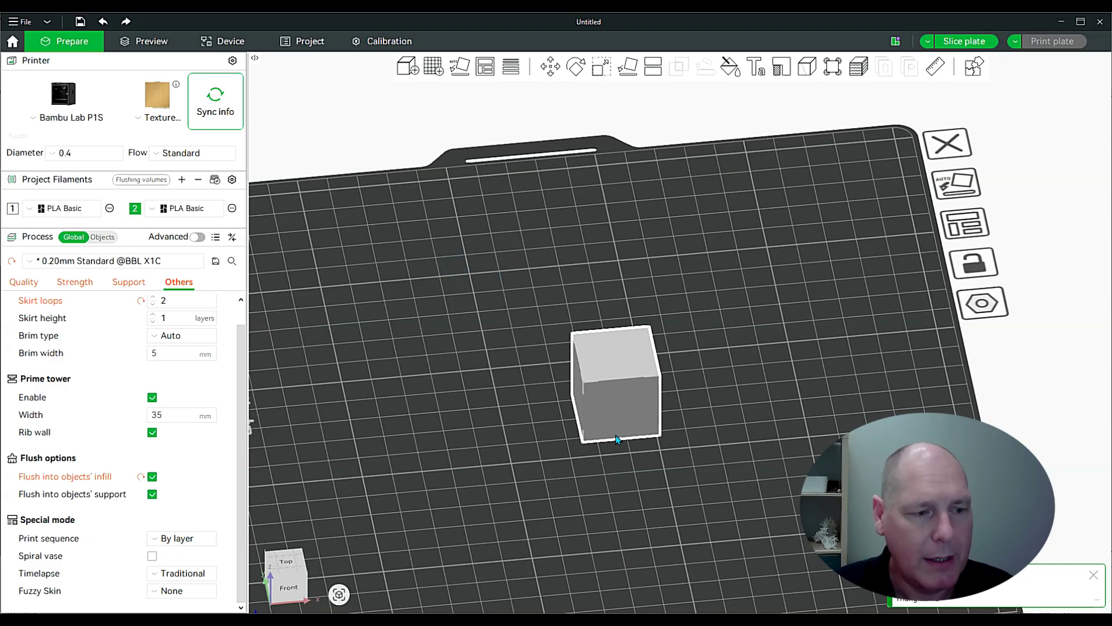
Enable Spiral vase and Smooth Spiral for the remaining white cube.
click(151, 556)
click(714, 372)
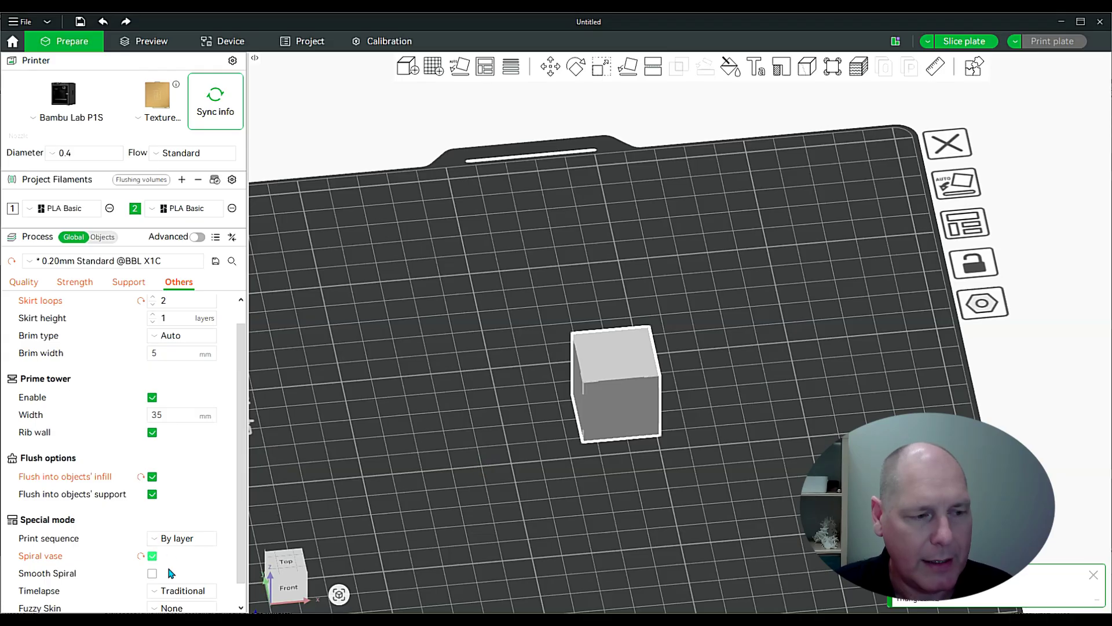
click(153, 574)
scroll(244, 487, down, 1)
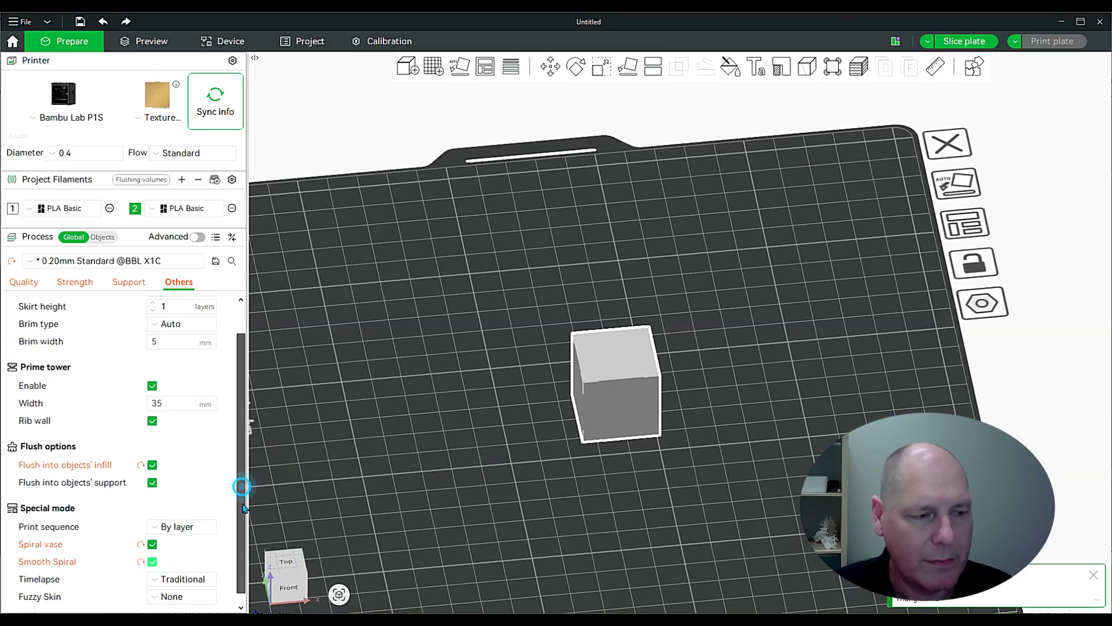
scroll(554, 457, up, 5)
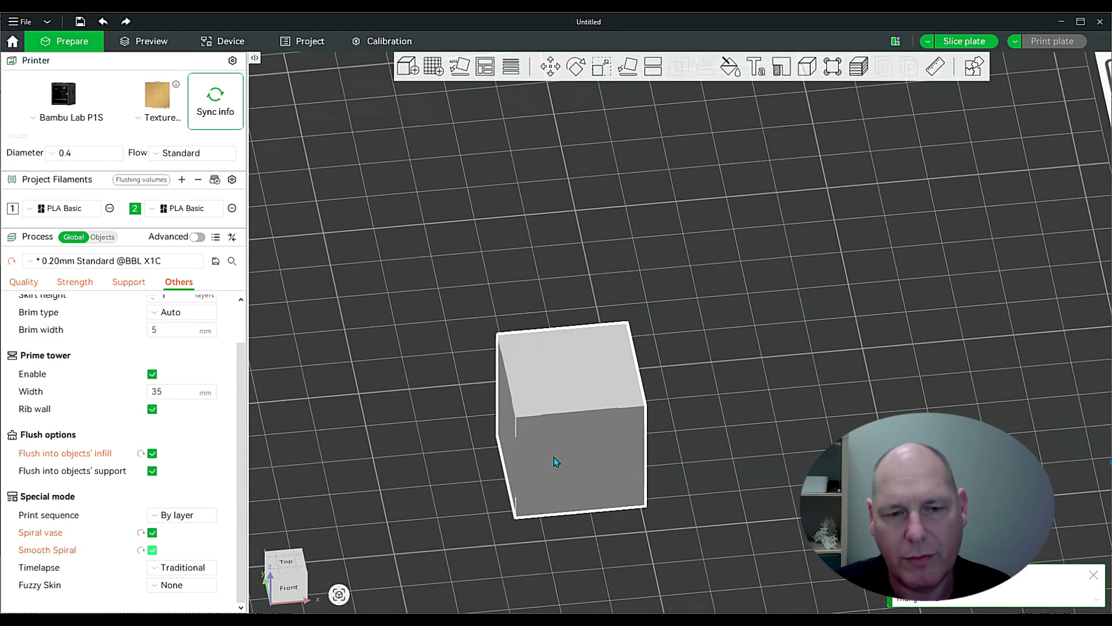
Slice the plate and inspect the spiral vase cube's thin walls, open top and solid base.
click(964, 41)
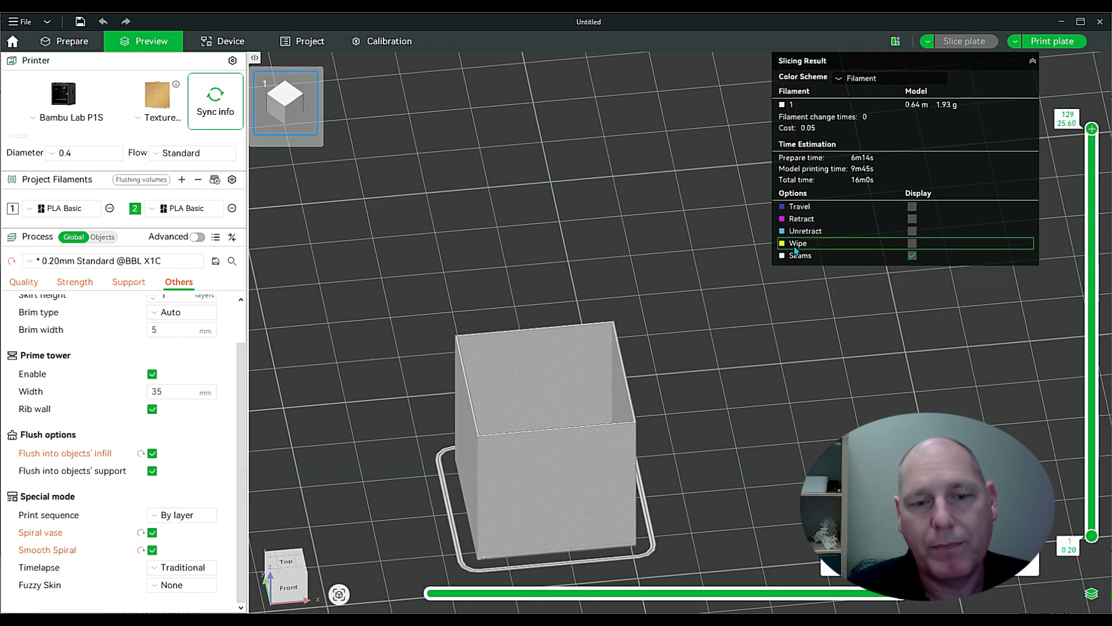
drag(713, 348, 760, 381)
scroll(539, 334, up, 3)
scroll(599, 370, up, 2)
mouse_move(745, 327)
mouse_down()
mouse_move(764, 323)
mouse_move(735, 326)
mouse_up()
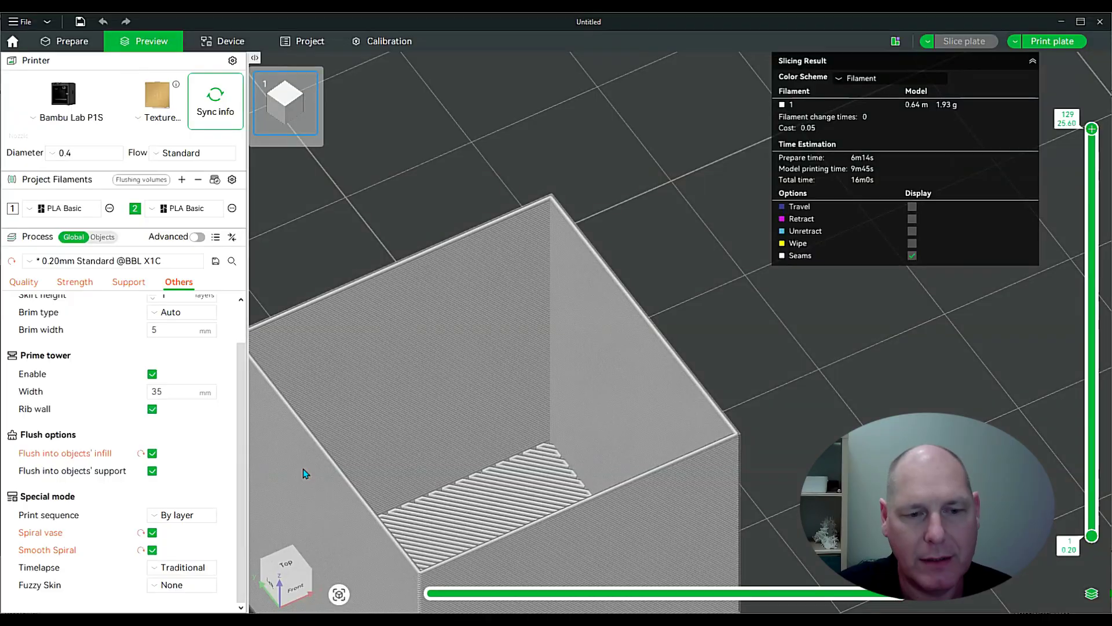
right_drag(766, 405, 920, 379)
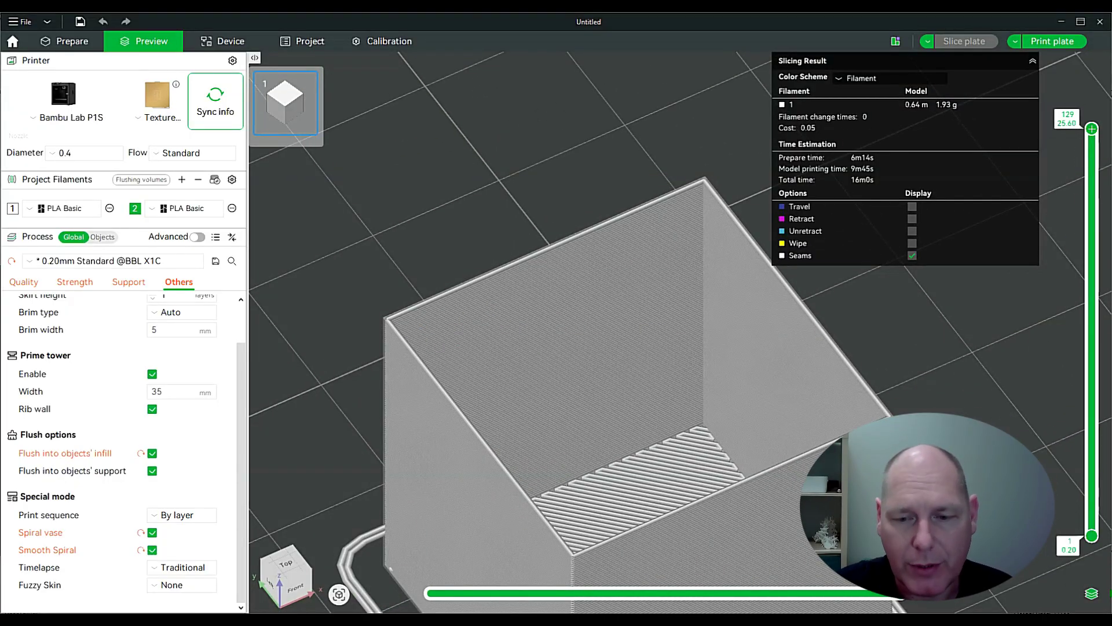
Lower the layer preview to layer 65 to examine inside the spiral vase cube, and restore it to layer 129.
mouse_move(898, 593)
mouse_down()
mouse_move(441, 604)
mouse_move(872, 604)
mouse_up()
drag(1092, 129, 1092, 328)
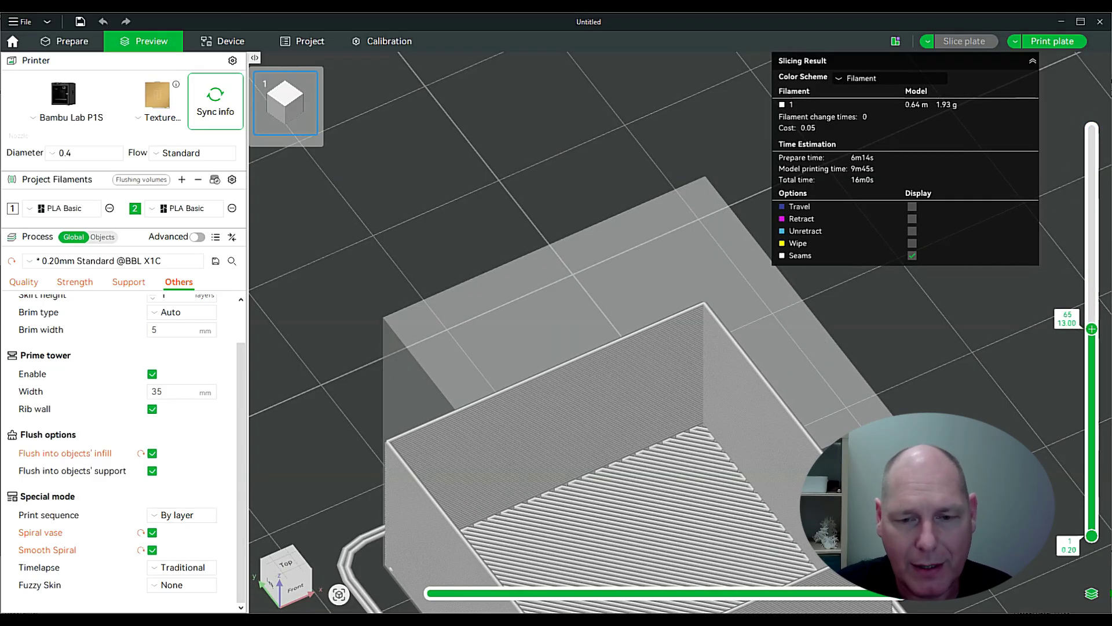
drag(864, 597, 913, 596)
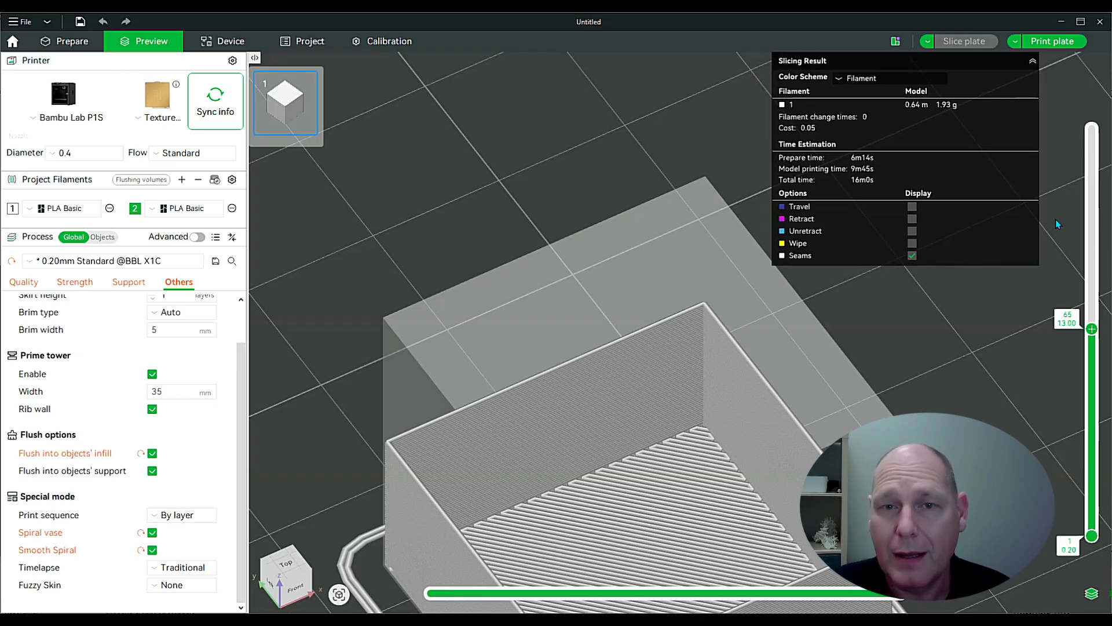
drag(1093, 328, 1093, 129)
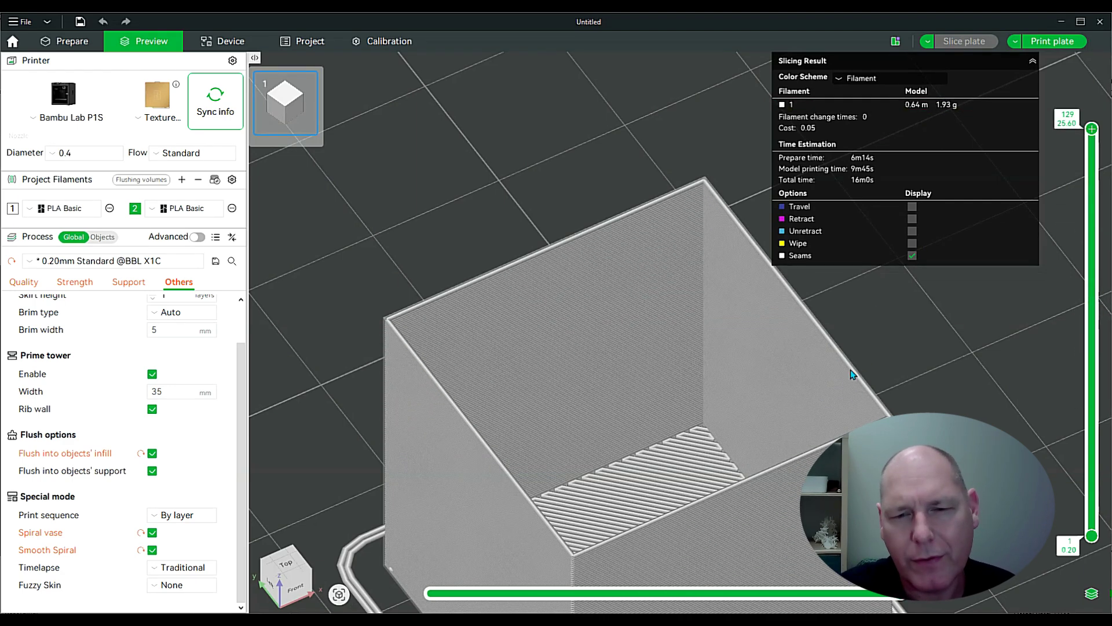
scroll(846, 377, down, 3)
drag(846, 379, 872, 396)
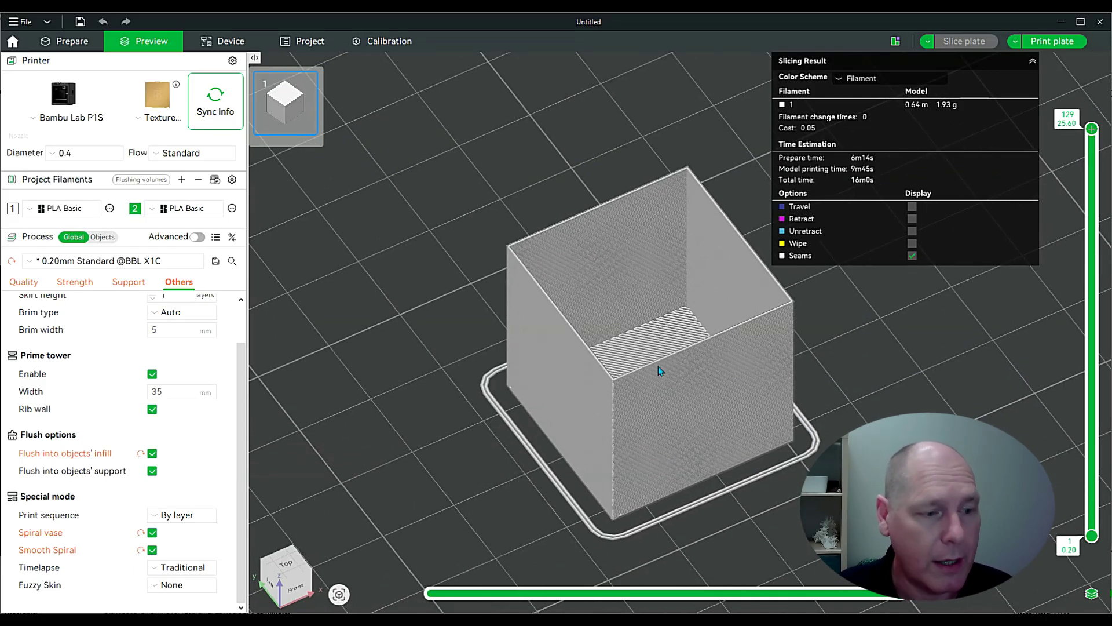
Review the available Timelapse and Fuzzy Skin choices in the special mode settings.
click(194, 569)
click(185, 570)
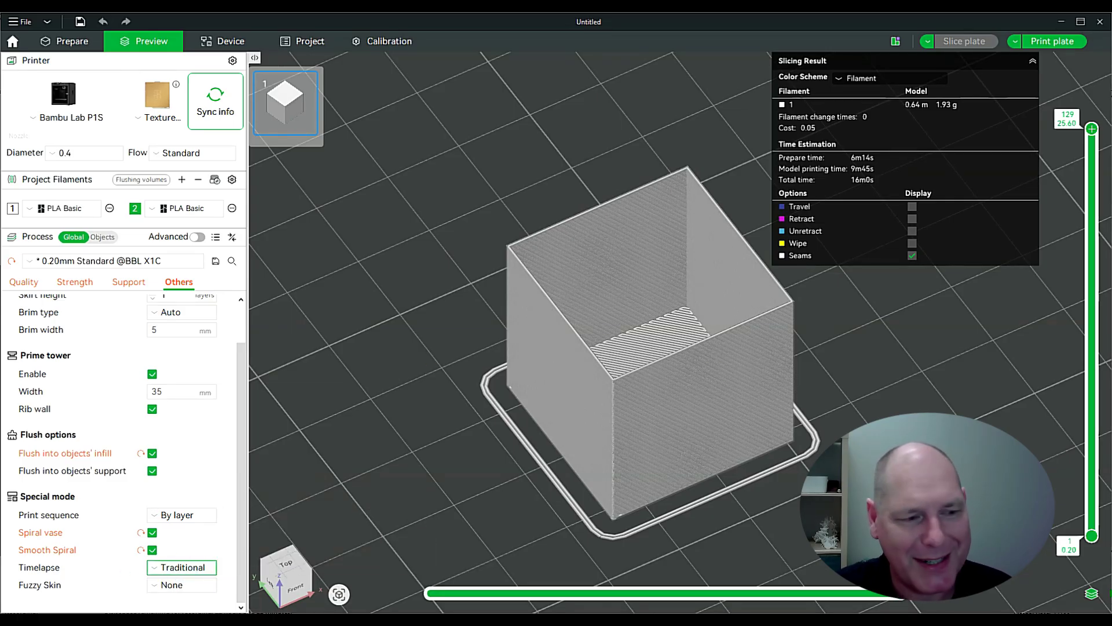
click(204, 564)
click(321, 494)
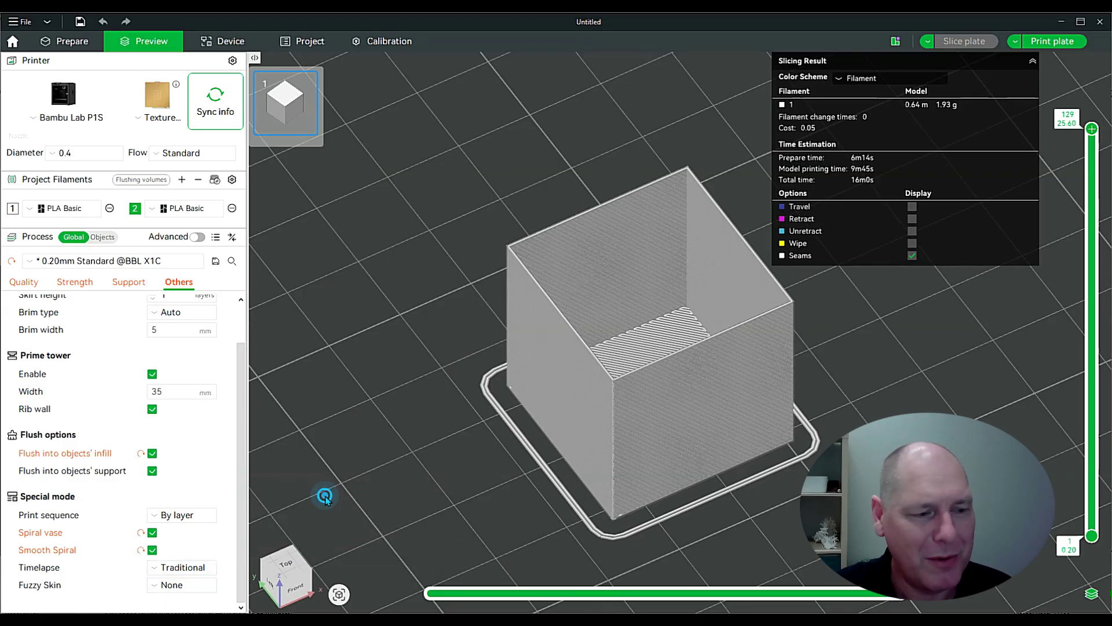
click(183, 581)
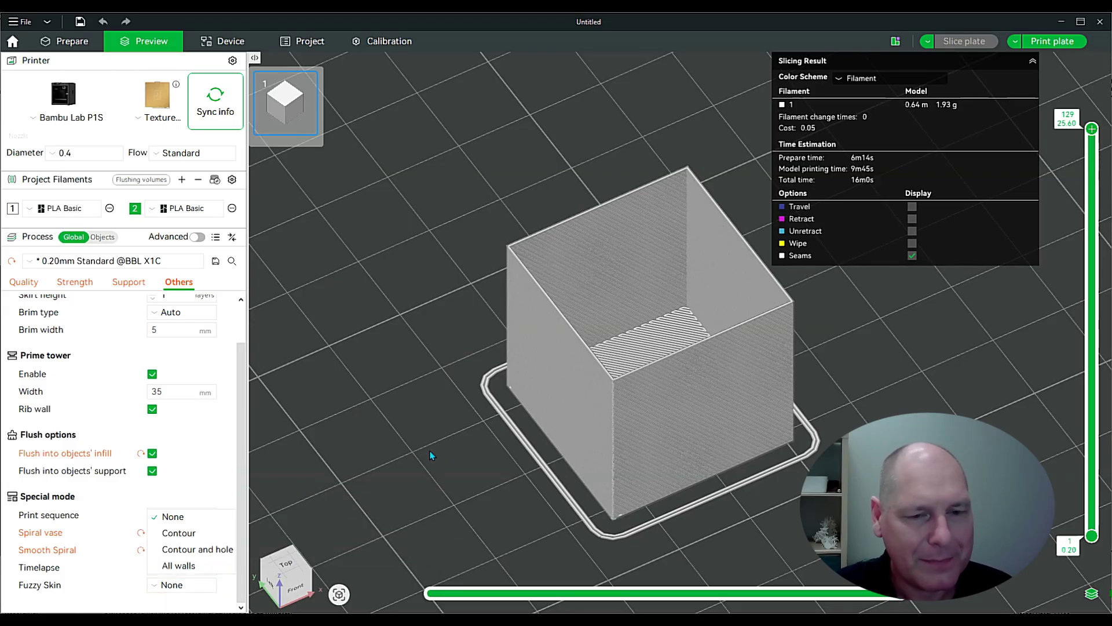
click(613, 421)
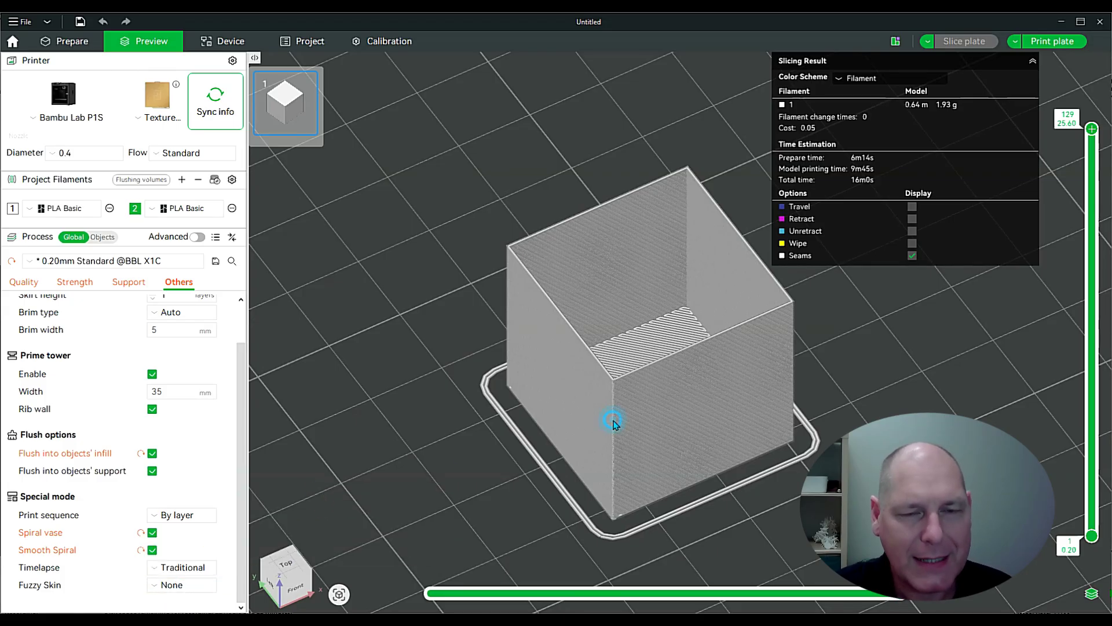
Disable flushing into objects' infill and support, and set Fuzzy Skin to All walls.
click(152, 453)
click(152, 471)
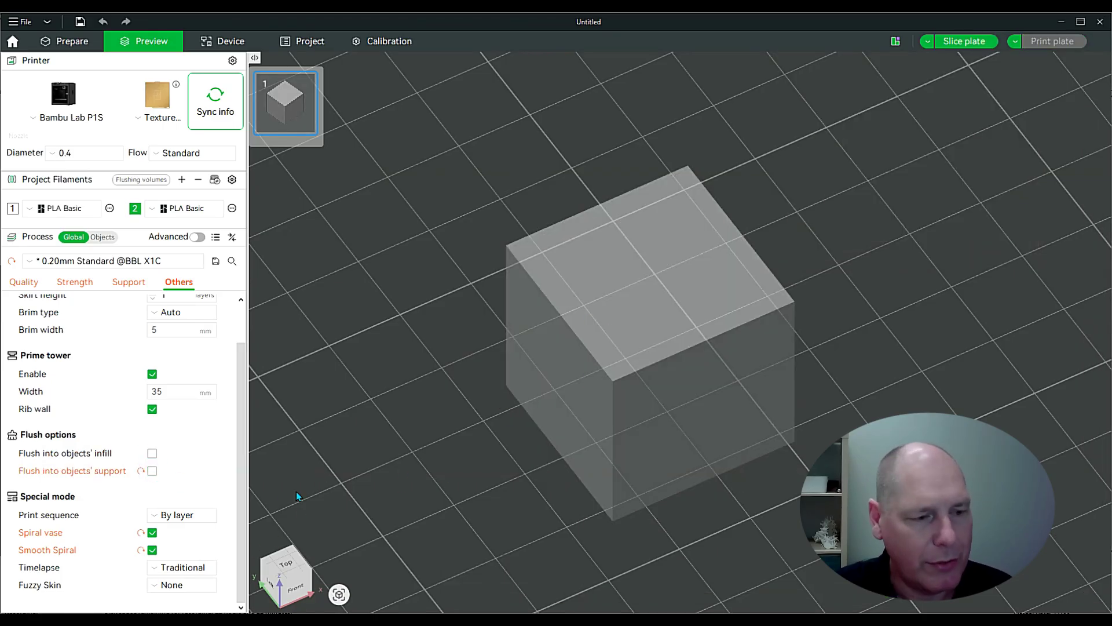
click(175, 566)
click(175, 566)
click(169, 586)
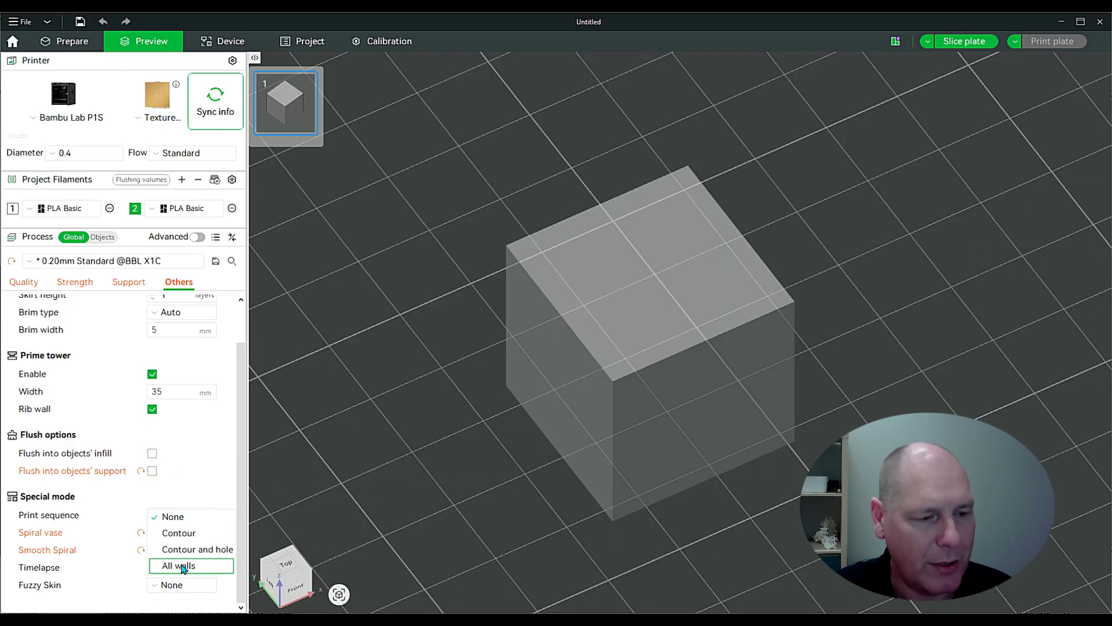
click(179, 566)
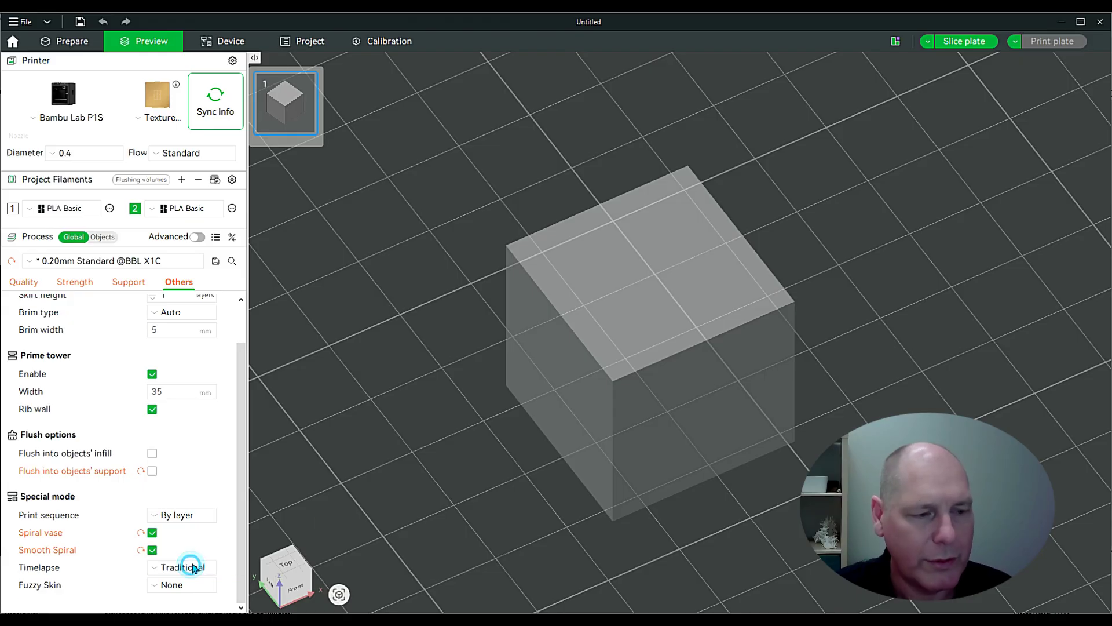
Slice the plate and inspect the fuzzy texture on the spiral vase cube's walls from close up.
click(968, 42)
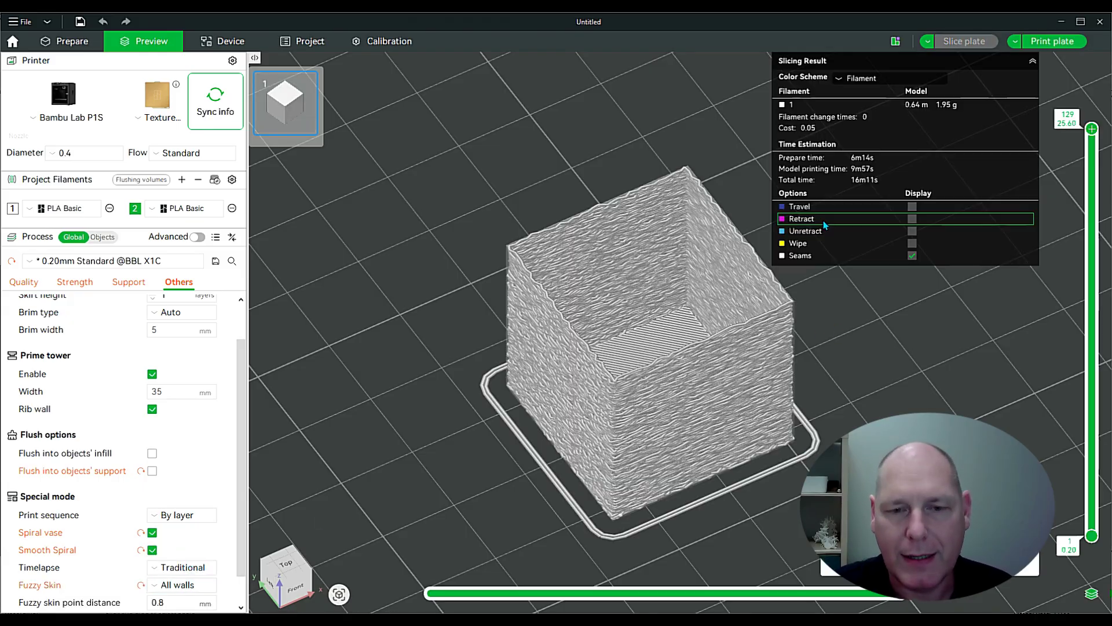
right_drag(714, 420, 714, 434)
mouse_move(714, 435)
mouse_down()
mouse_move(700, 435)
mouse_move(685, 405)
mouse_move(629, 402)
mouse_move(705, 441)
mouse_up()
scroll(654, 388, up, 4)
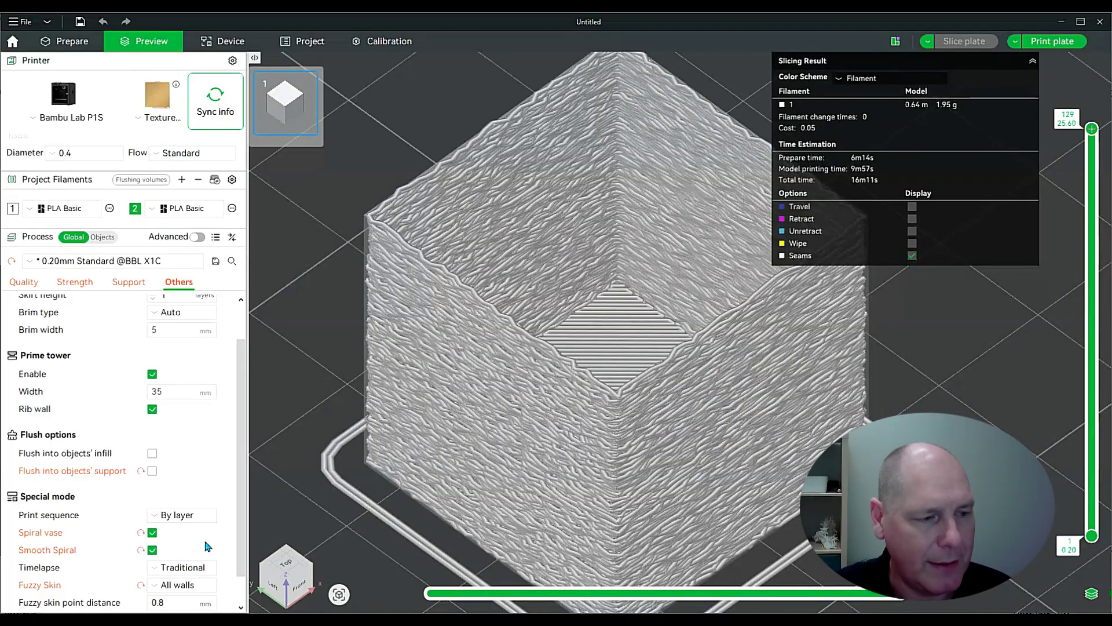
Disable Spiral vase, reslice the plate and inspect the cube's fuzzy walls from several angles.
click(152, 533)
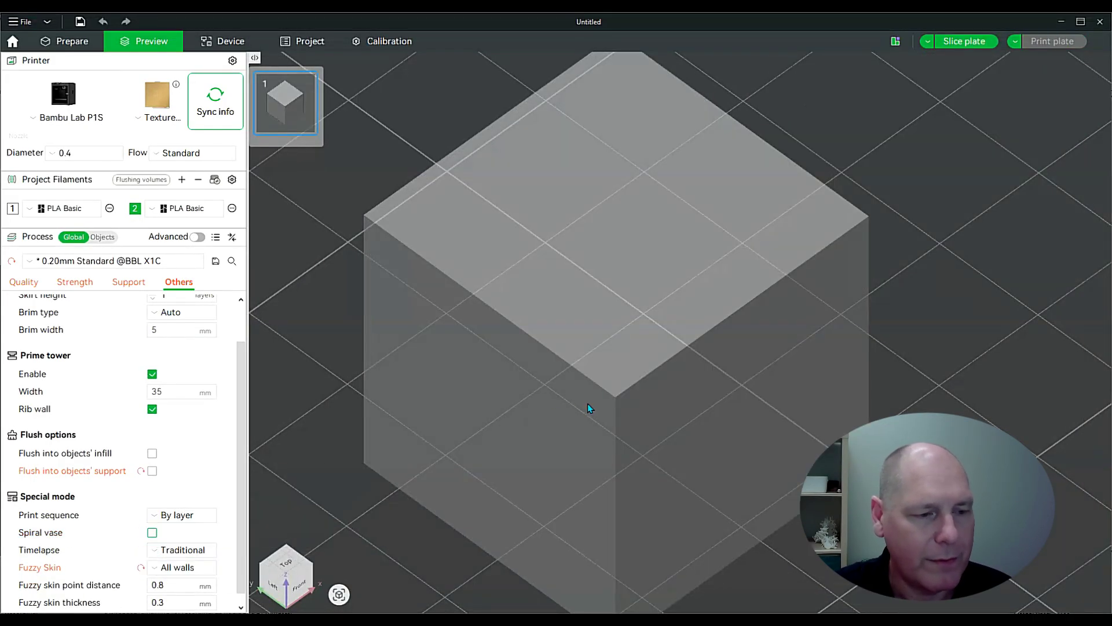
click(972, 44)
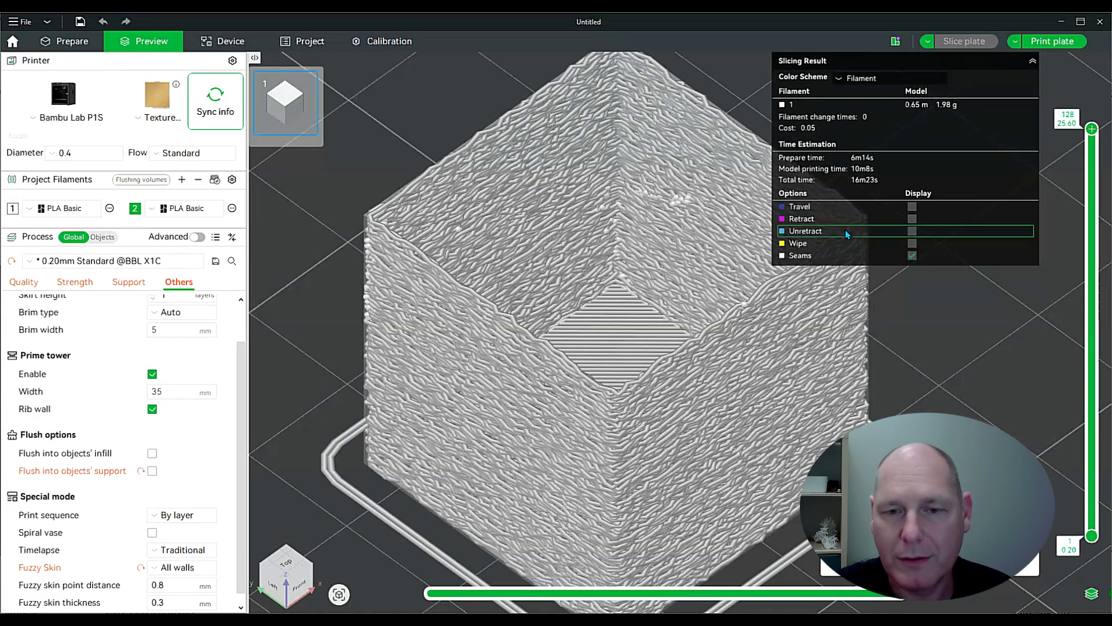
drag(633, 387, 640, 337)
scroll(664, 343, down, 5)
scroll(577, 410, down, 3)
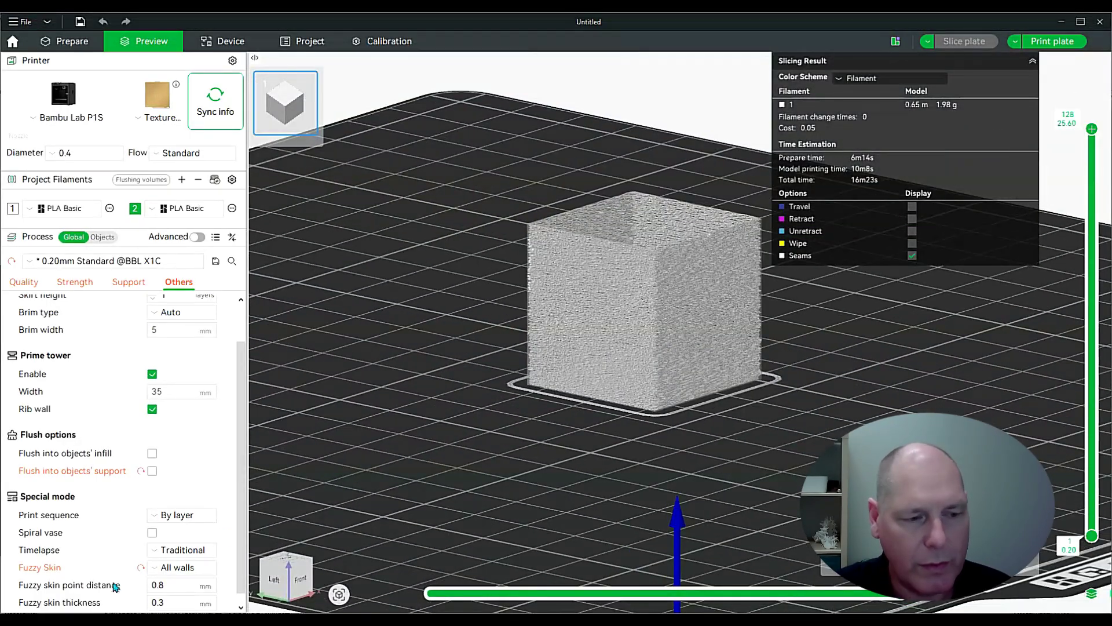
drag(853, 322, 834, 347)
scroll(760, 346, up, 4)
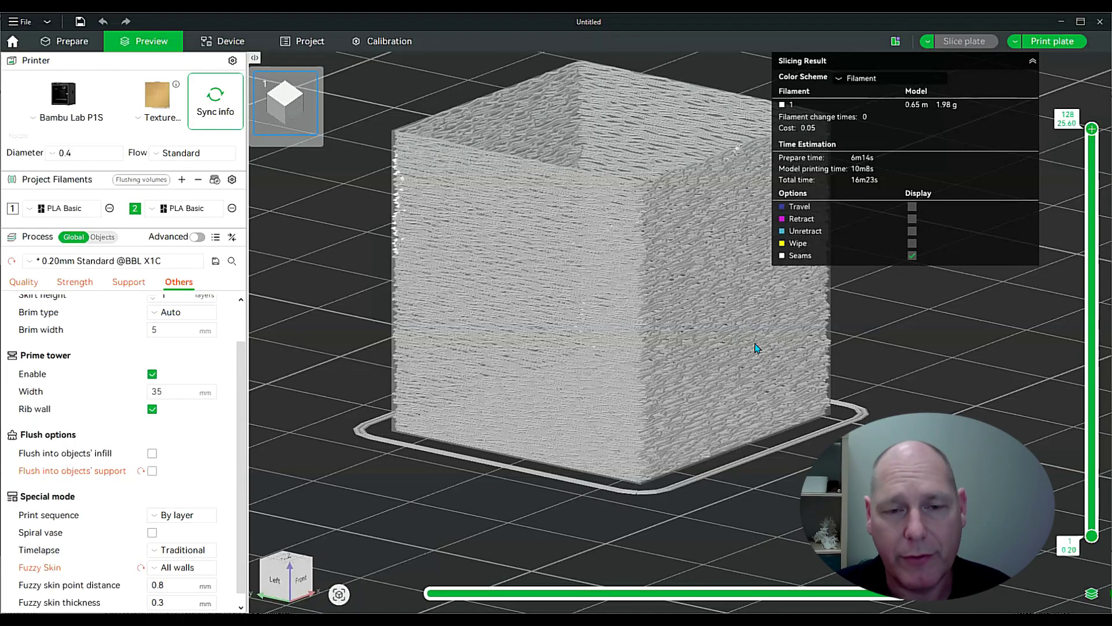
mouse_move(881, 362)
mouse_down()
mouse_move(875, 387)
mouse_move(847, 387)
mouse_move(877, 377)
mouse_up()
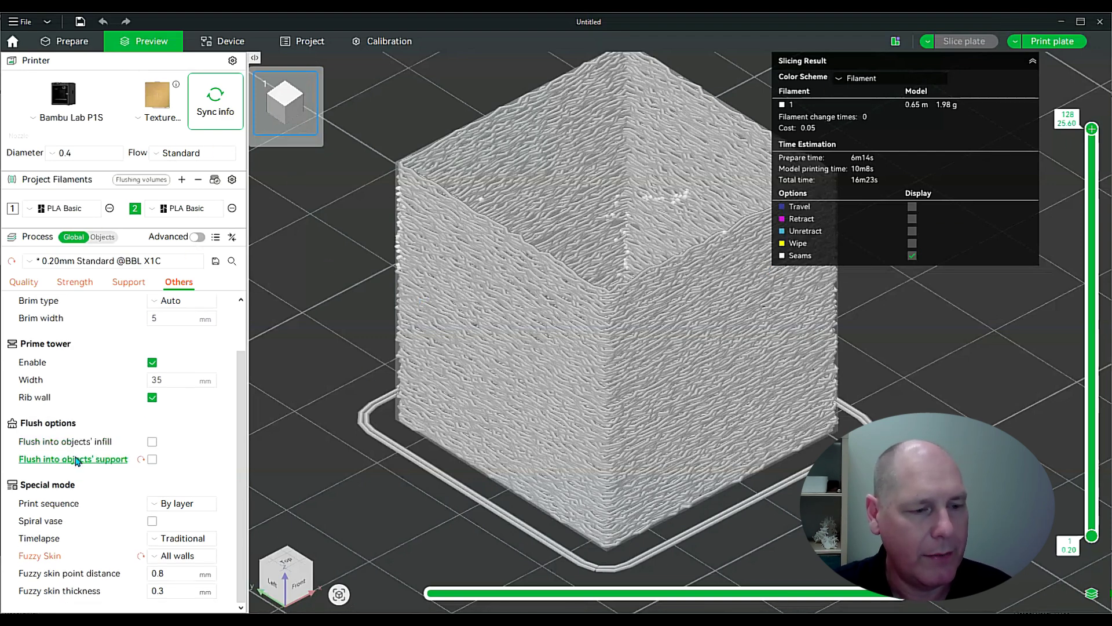
Review the cube's process settings for bed adhesion and special modes, strength, and quality.
scroll(40, 461, up, 2)
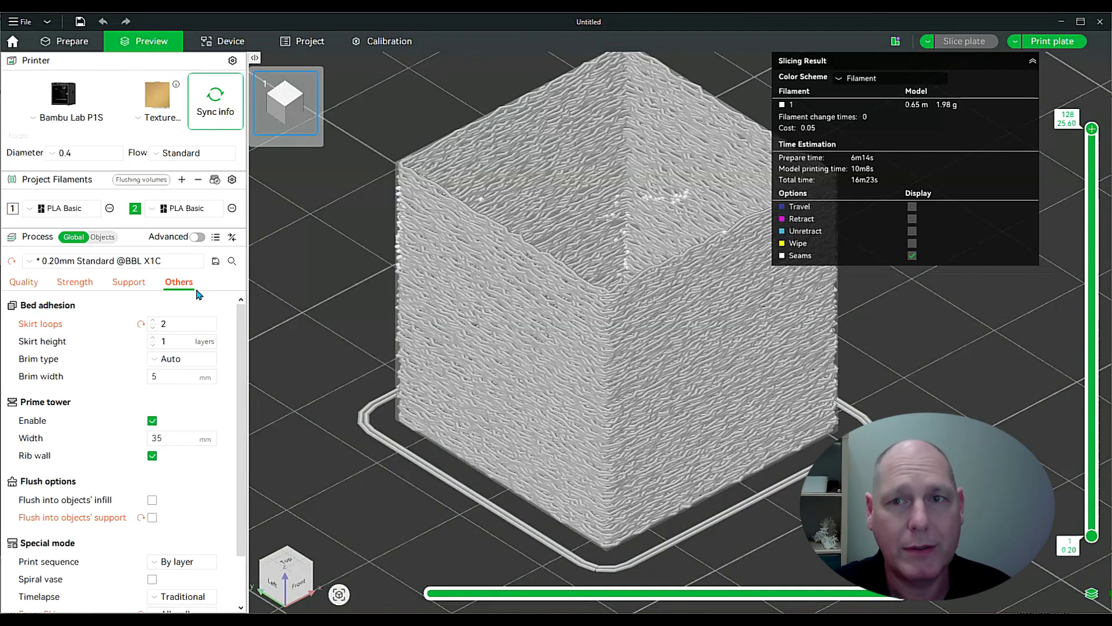
click(30, 283)
click(75, 282)
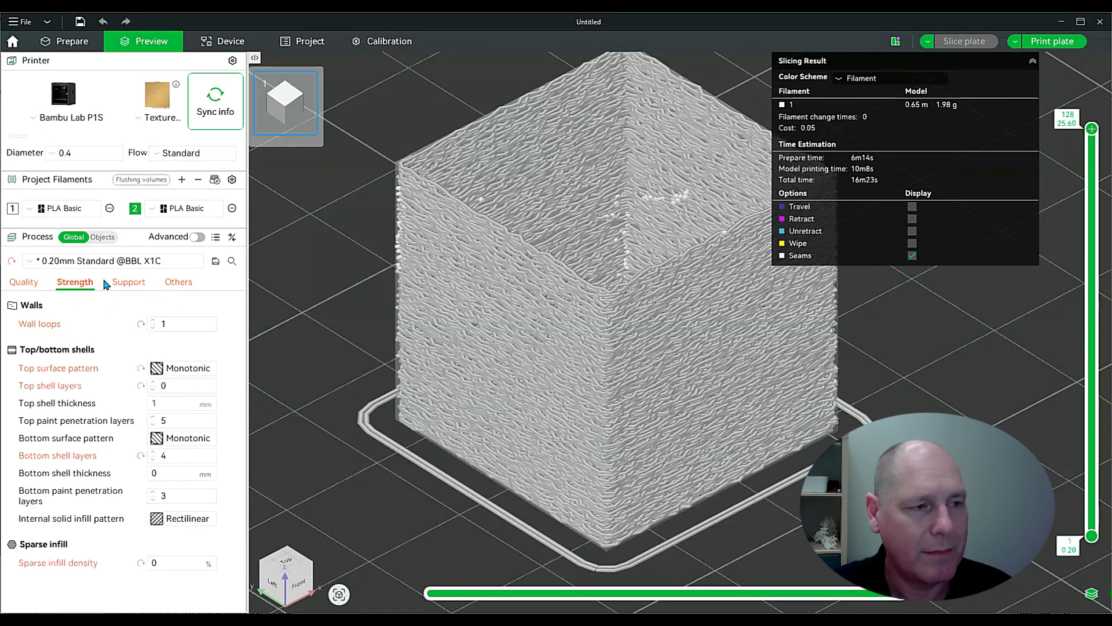
click(180, 283)
click(20, 284)
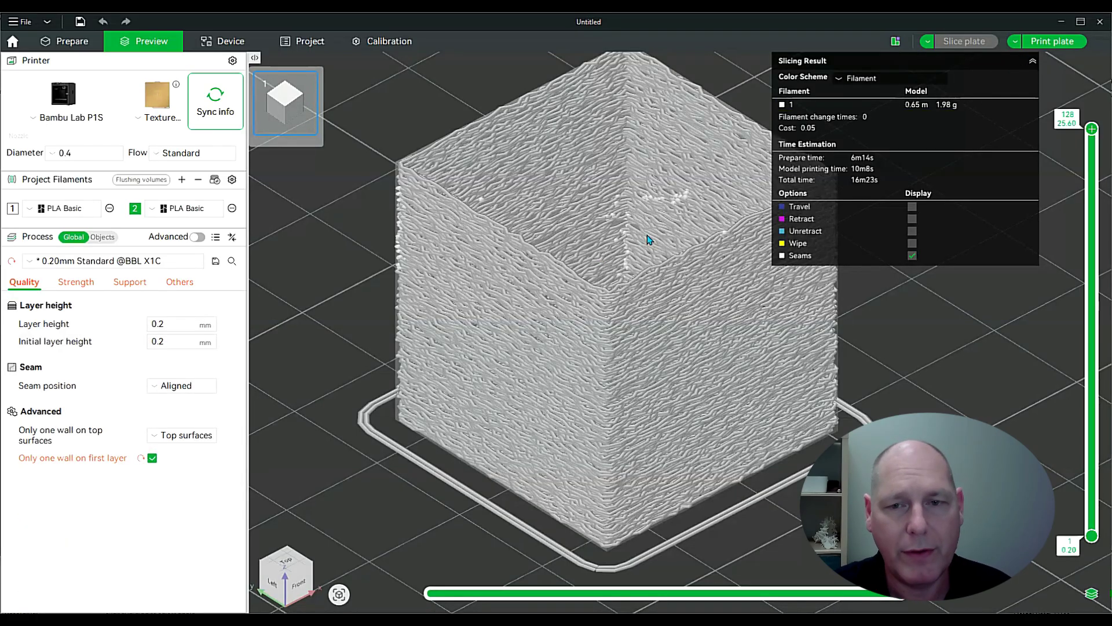
Lower the layer preview to layer 104 to examine the fuzzy cube, and return it to layer 128.
scroll(692, 322, down, 3)
scroll(1093, 153, down, 5)
drag(1093, 153, 1092, 204)
mouse_move(904, 599)
mouse_down()
mouse_move(509, 593)
mouse_move(904, 597)
mouse_up()
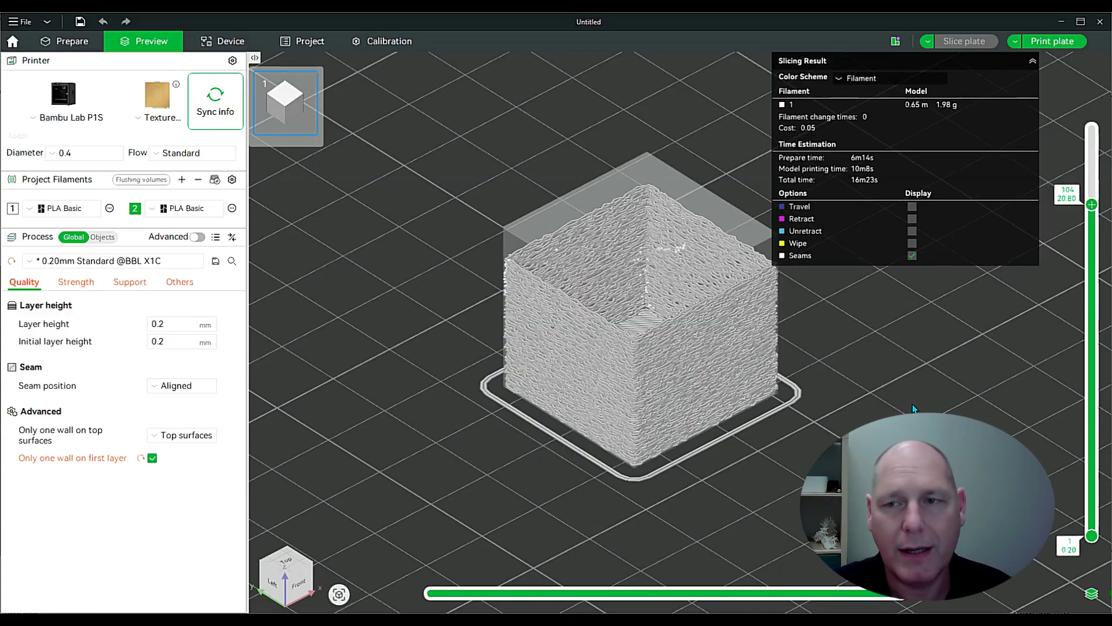
scroll(1092, 231, up, 20)
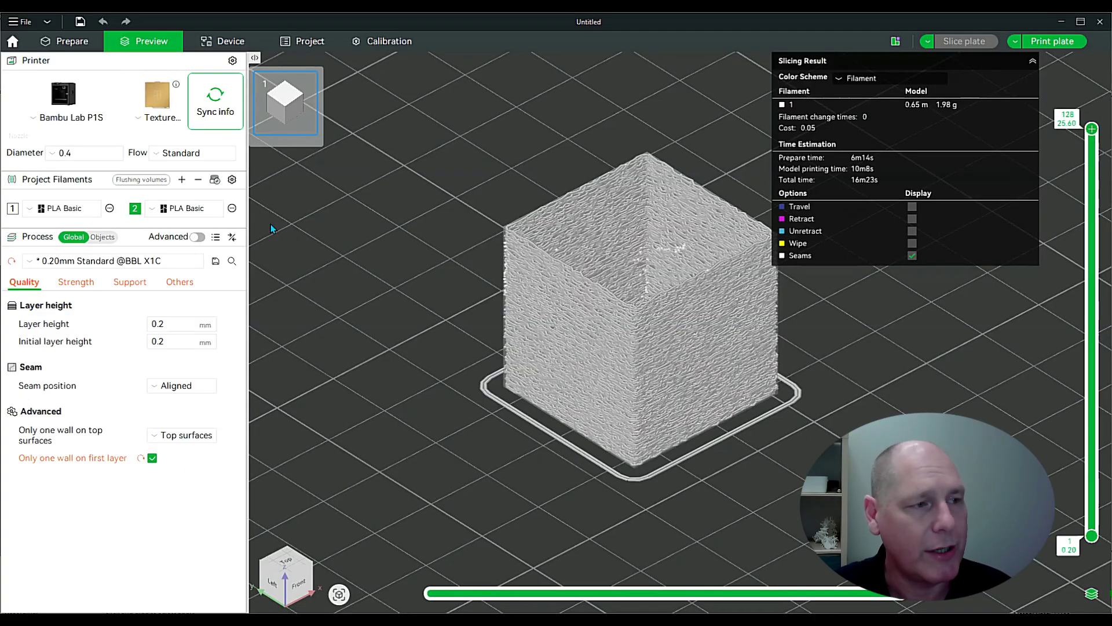
Show the strength settings, and step the layer preview down to layer 124 and back to the full cube.
click(75, 283)
mouse_move(1098, 133)
scroll(1092, 133, down, 4)
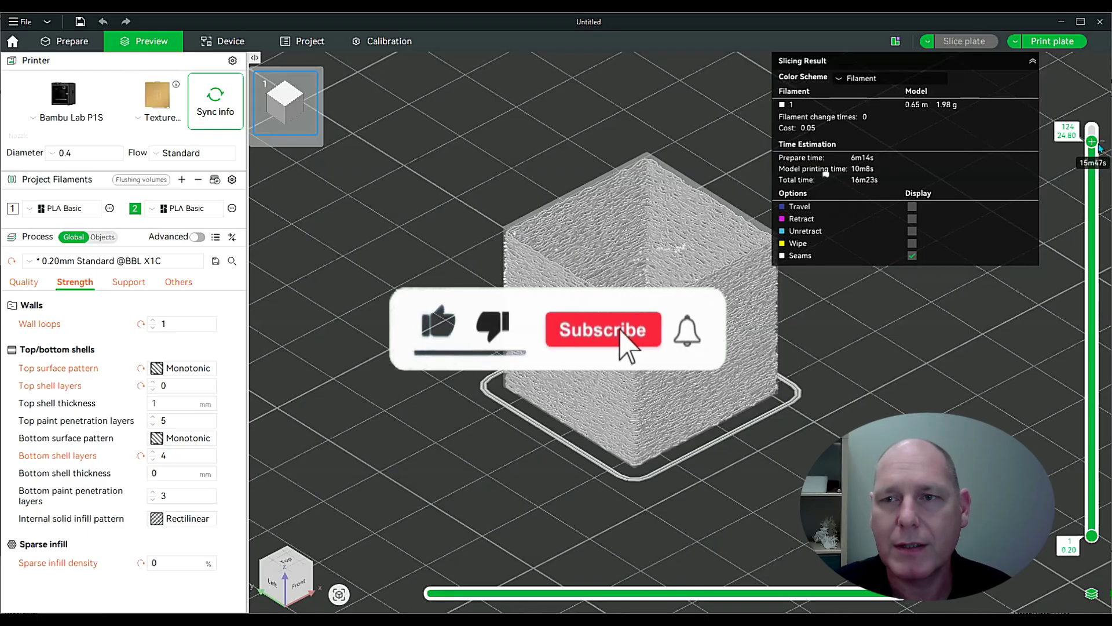
drag(1093, 142, 1092, 128)
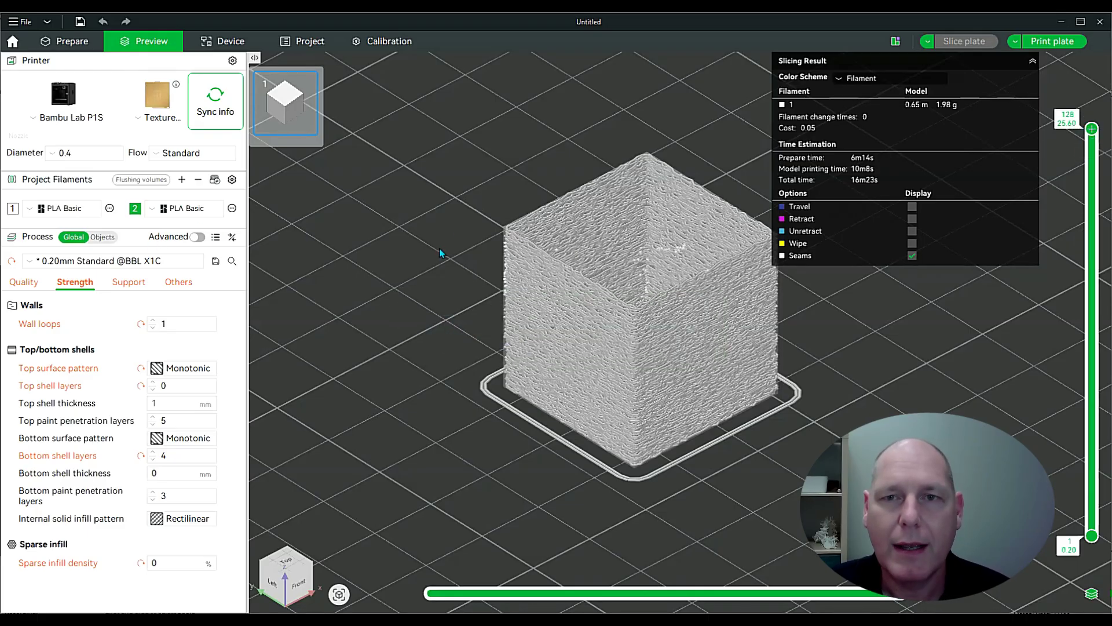
Turn on the advanced process settings and look through the expanded strength options.
click(197, 237)
scroll(82, 330, down, 5)
scroll(81, 330, up, 2)
scroll(81, 330, up, 3)
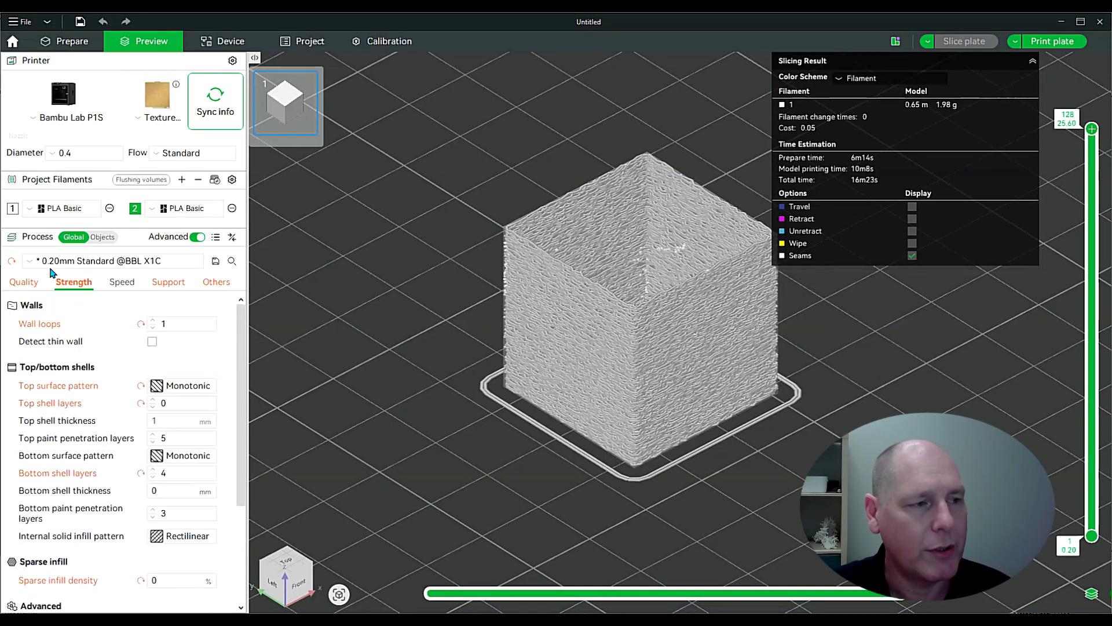
Look through the advanced quality settings and switch the process settings to the per-object view.
click(24, 282)
scroll(79, 311, down, 6)
scroll(80, 312, down, 2)
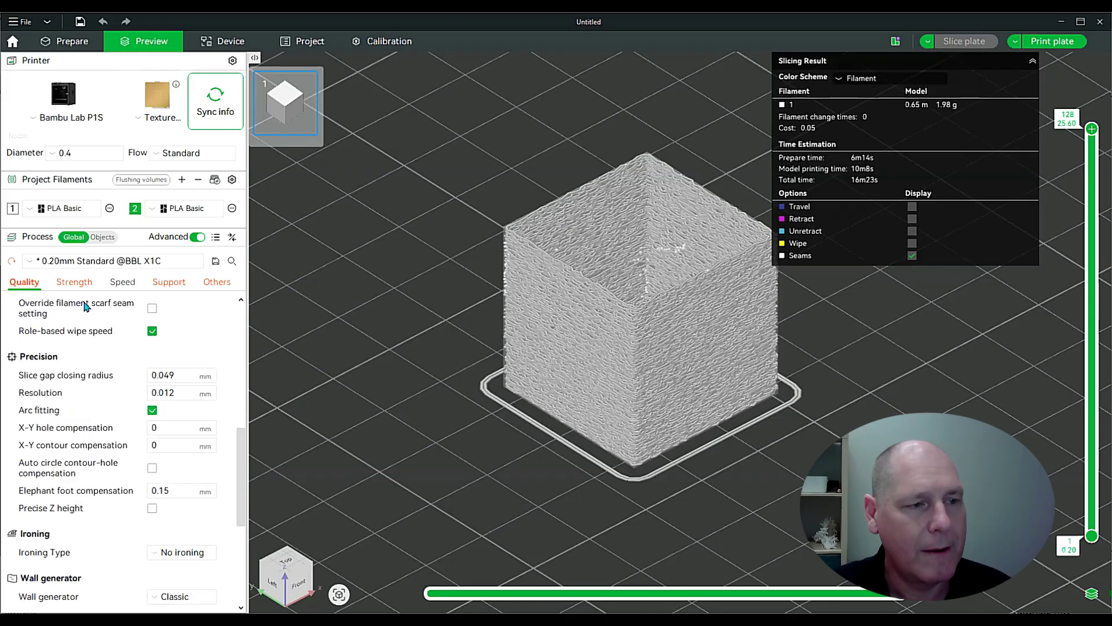
scroll(80, 311, up, 8)
click(109, 237)
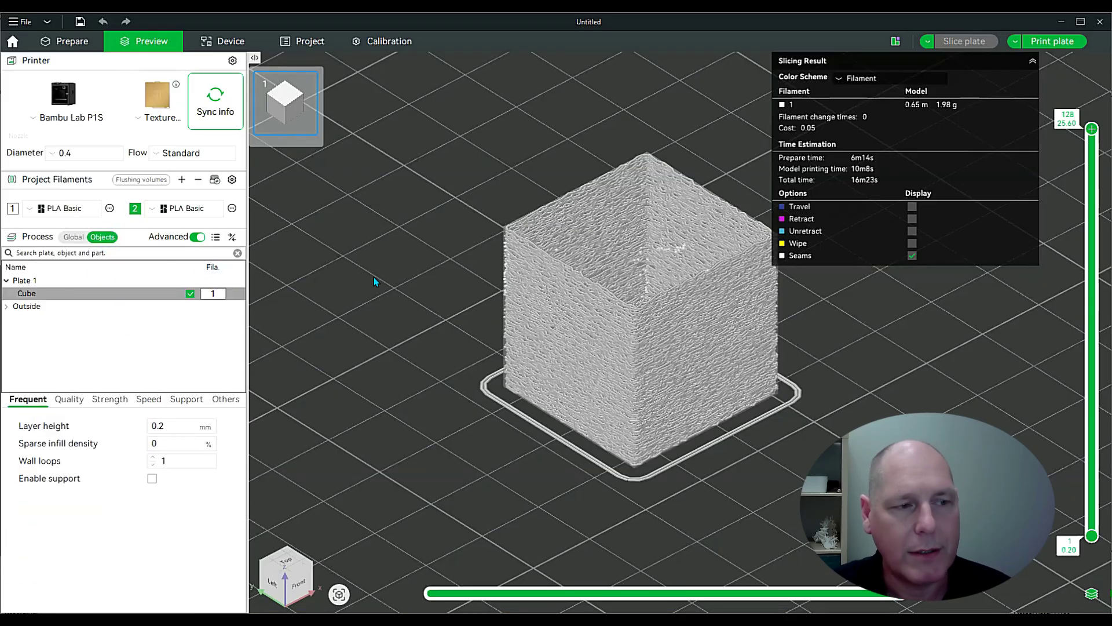